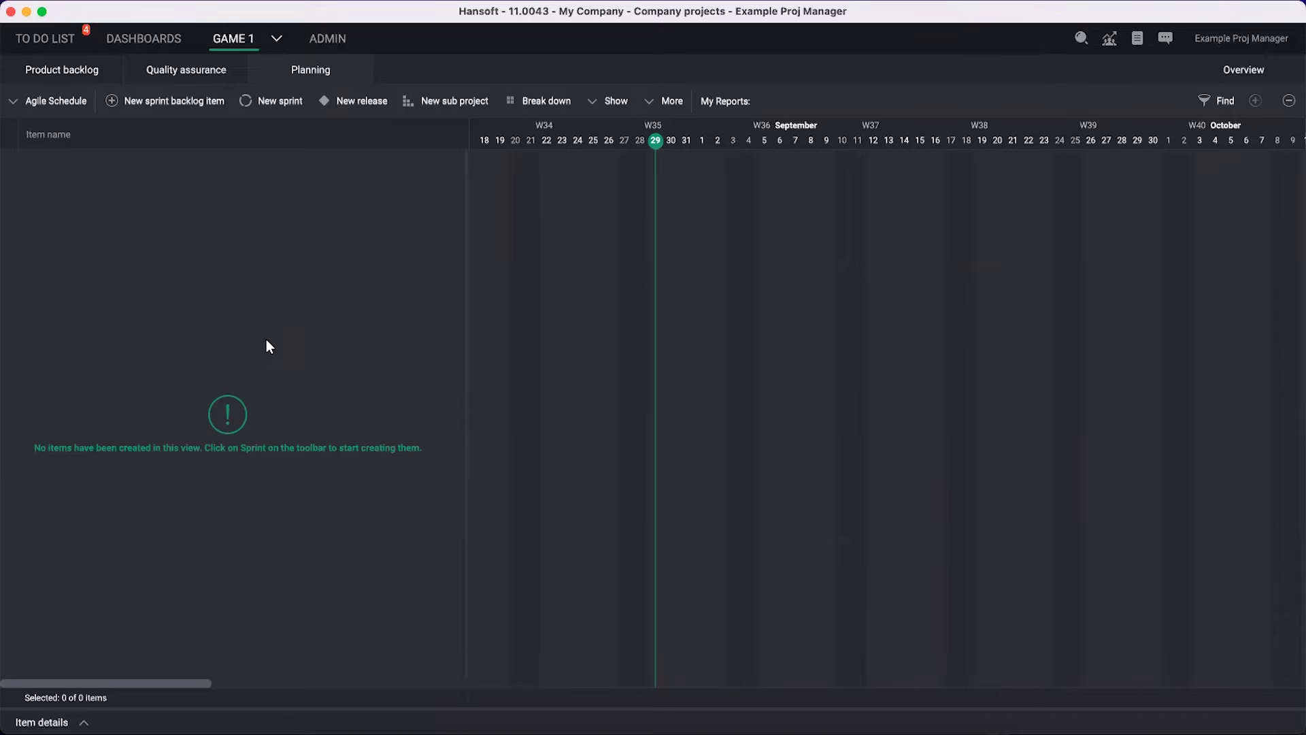
Step: Create a new sub project named 'High-level plan (releases)'
{"action": "left_click", "coordinate": [442, 100]}
{"action": "type", "text": "High"}
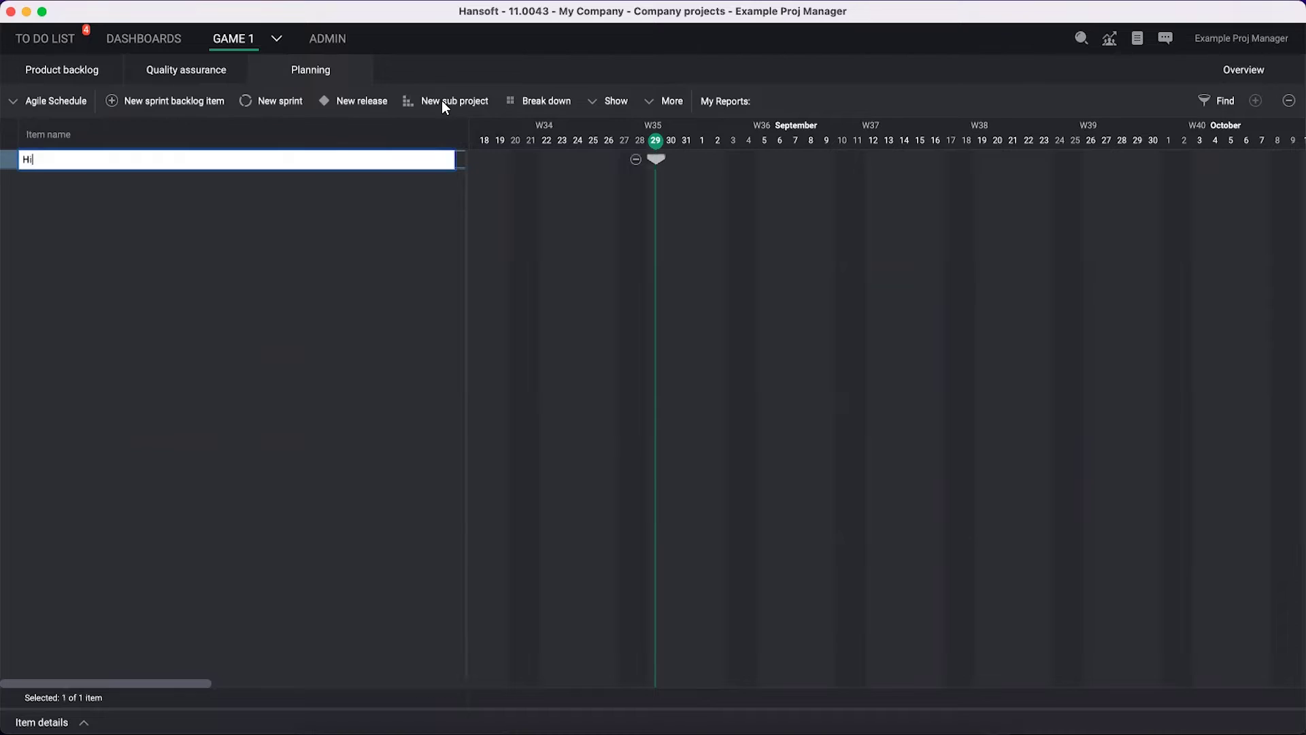
{"action": "key", "text": "BackSpace"}
{"action": "type", "text": "-lvel pl"}
{"action": "key", "text": "BackSpace"}
{"action": "key", "text": "BackSpace"}
{"action": "key", "text": "BackSpace"}
{"action": "key", "text": "BackSpace"}
{"action": "key", "text": "BackSpace"}
{"action": "key", "text": "BackSpace"}
{"action": "type", "text": "evel plan (releases)"}
{"action": "key", "text": "Return"}
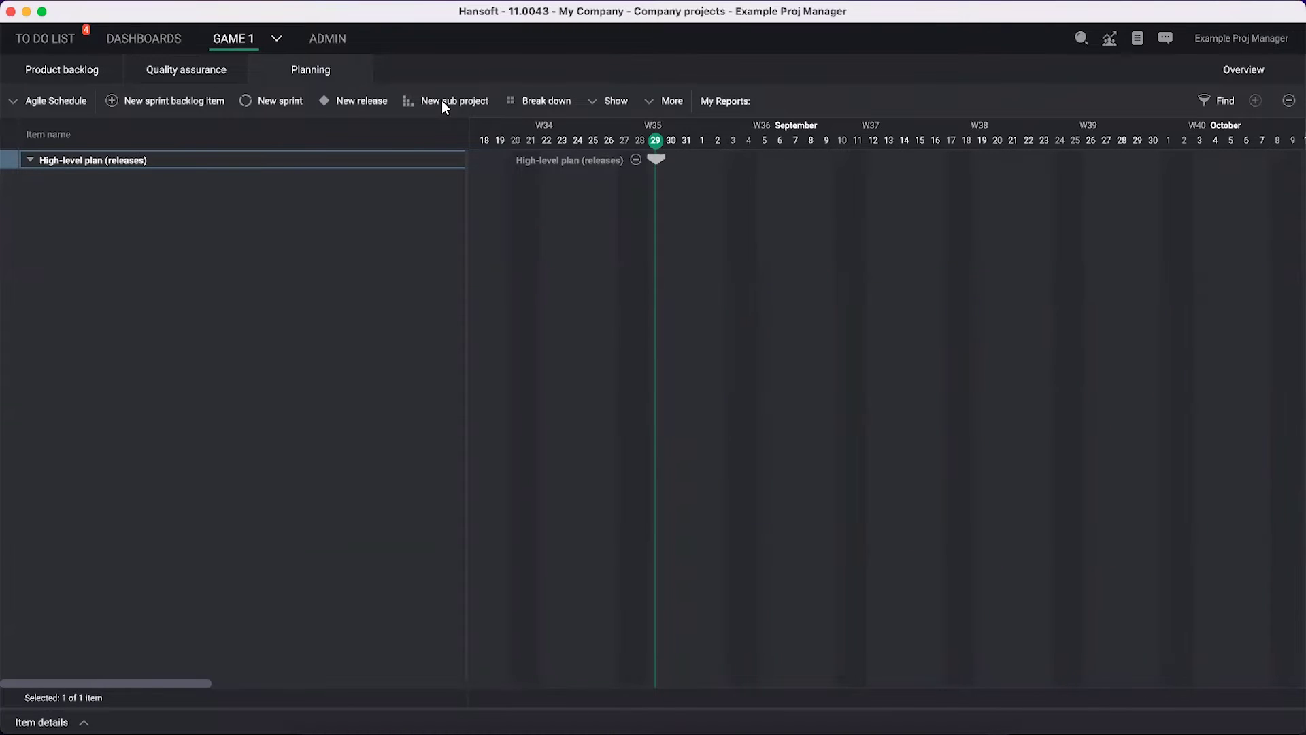
Step: Add releases Vertical slize, Alpha, Beta and 1st submission candidate to the plan
{"action": "left_click", "coordinate": [347, 103]}
{"action": "type", "text": "Vert"}
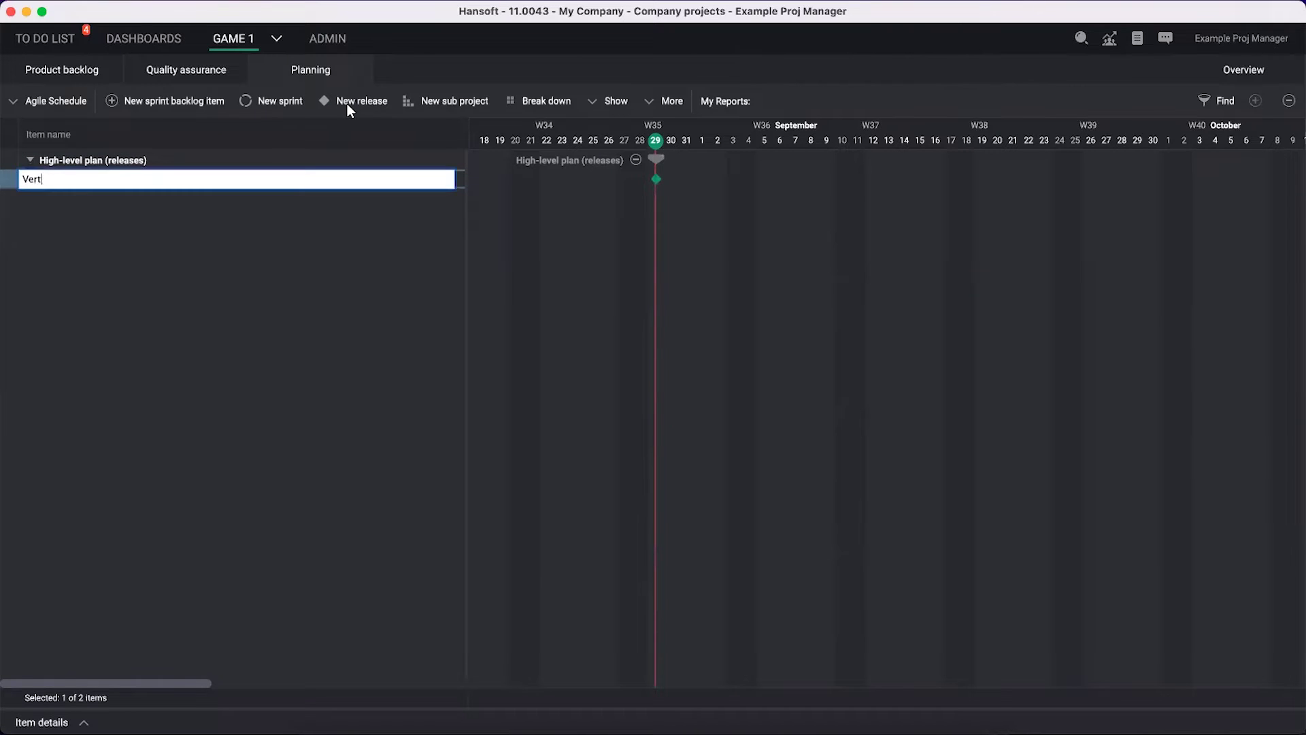
{"action": "type", "text": "ical slize"}
{"action": "key", "text": "Return"}
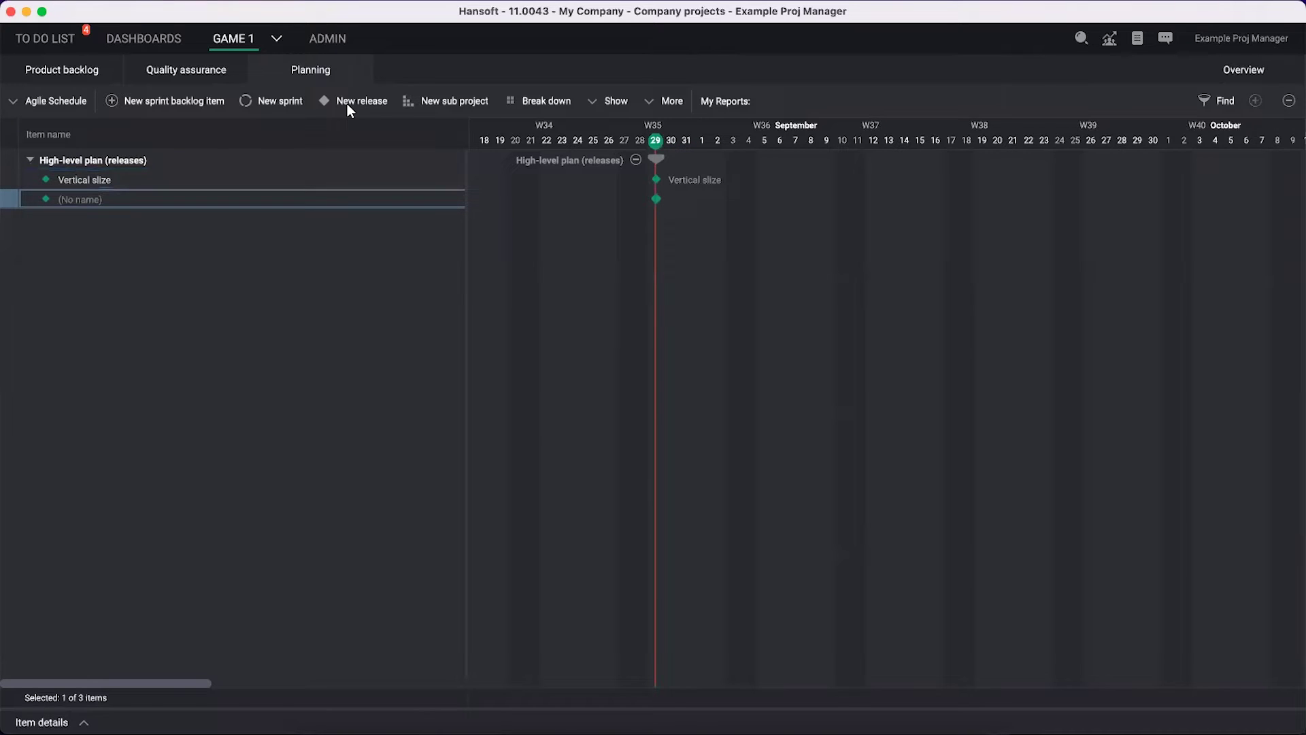
{"action": "type", "text": "Alpha"}
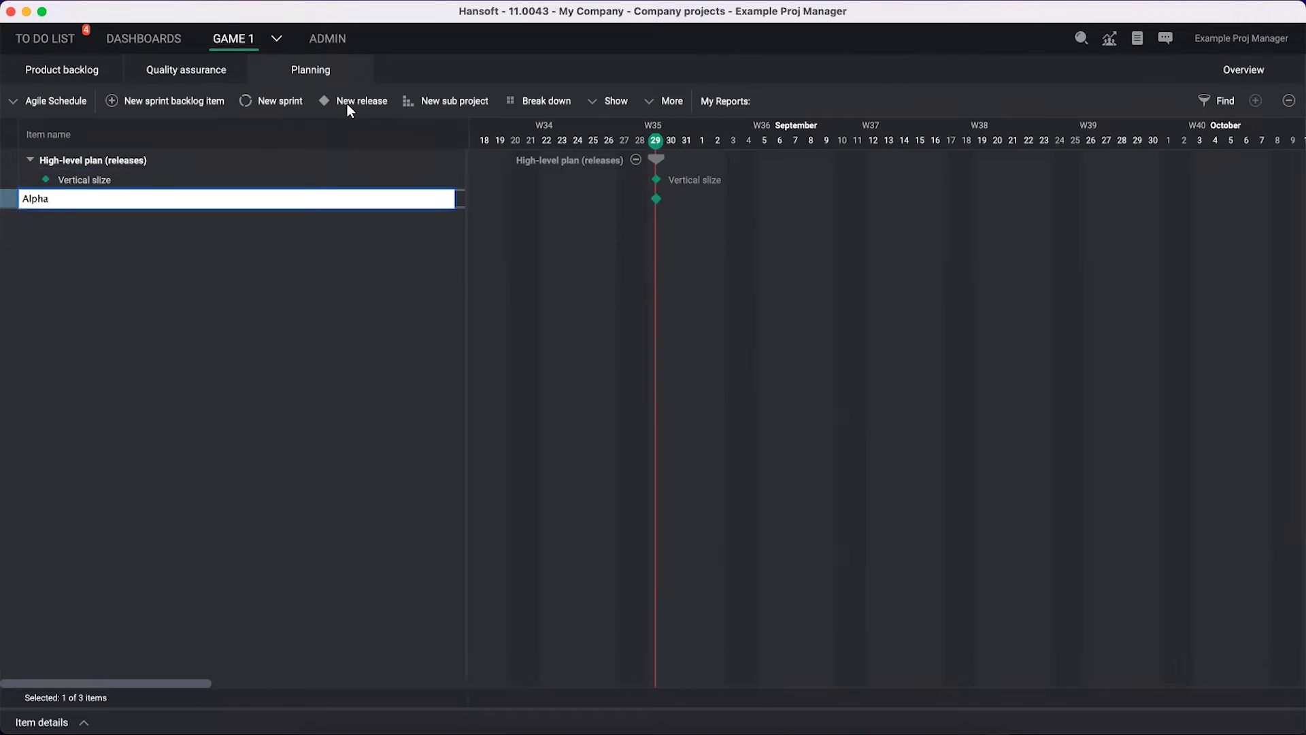
{"action": "key", "text": "Return"}
{"action": "type", "text": "Beta"}
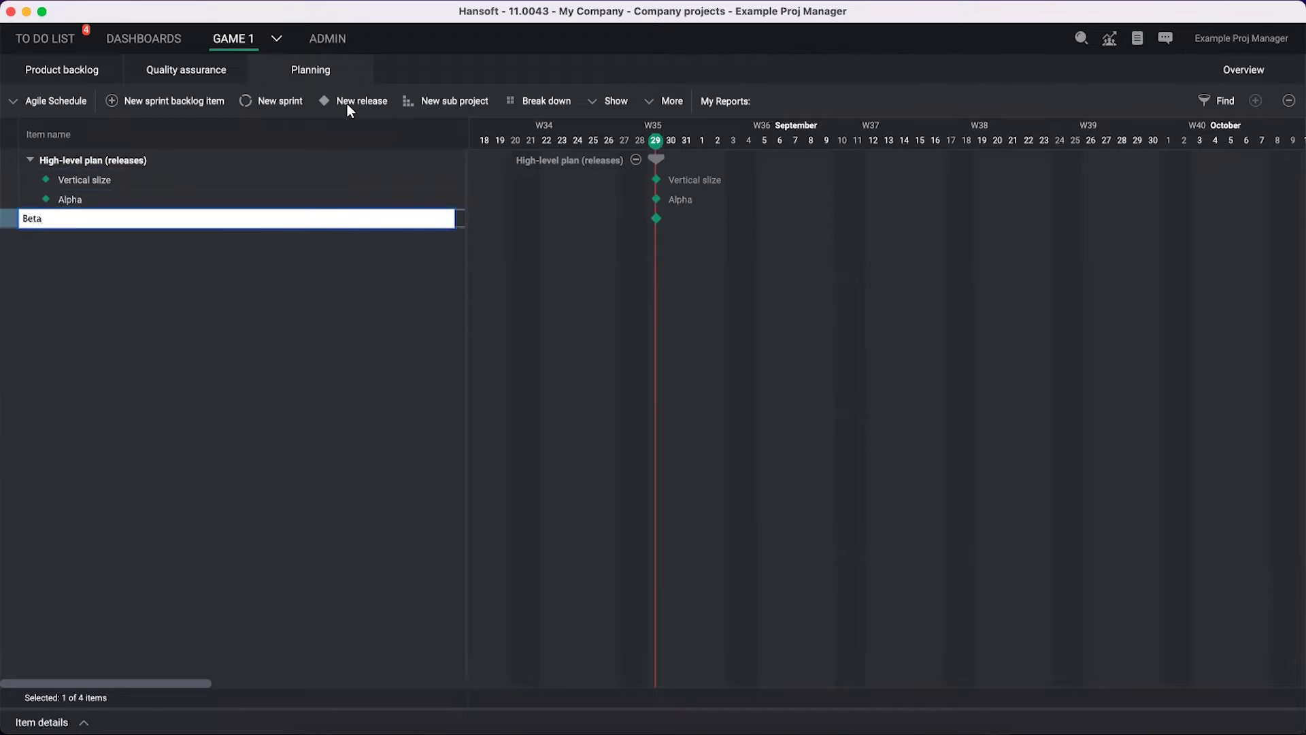
{"action": "key", "text": "Return"}
{"action": "type", "text": "1"}
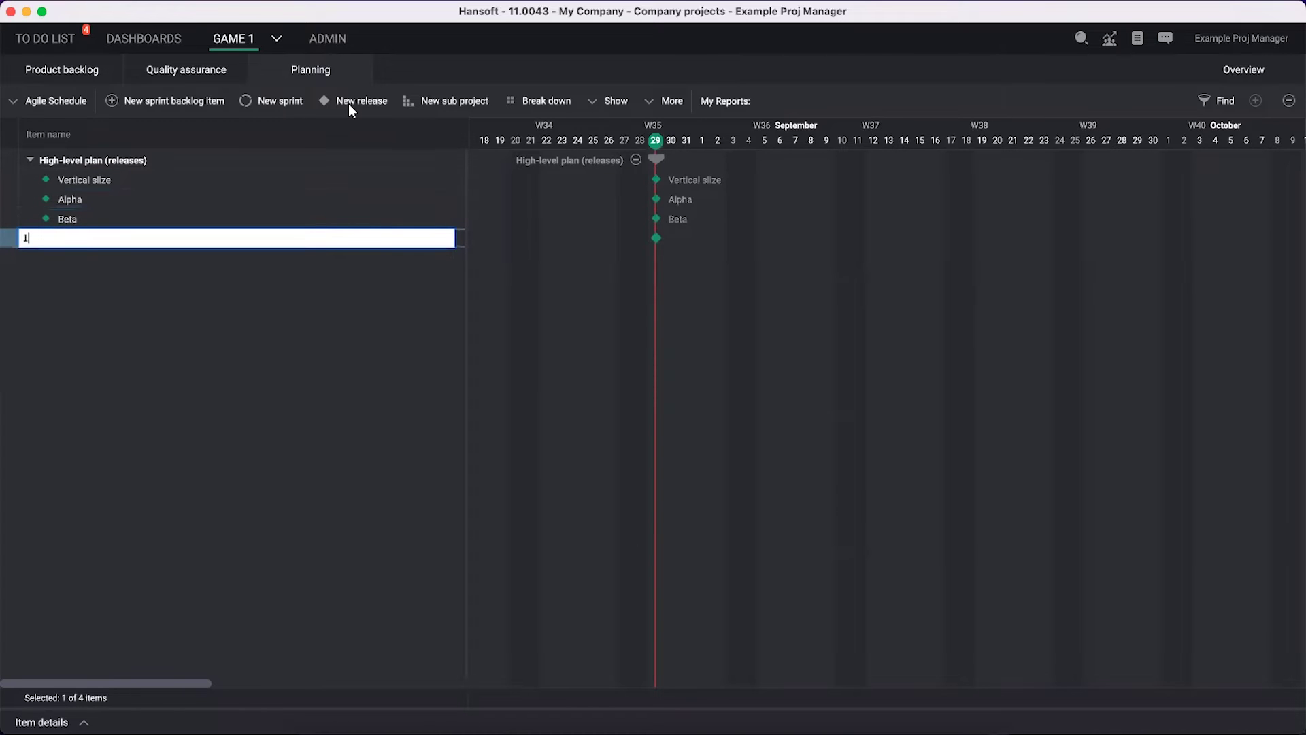
{"action": "type", "text": "st submission candidate"}
{"action": "key", "text": "Return"}
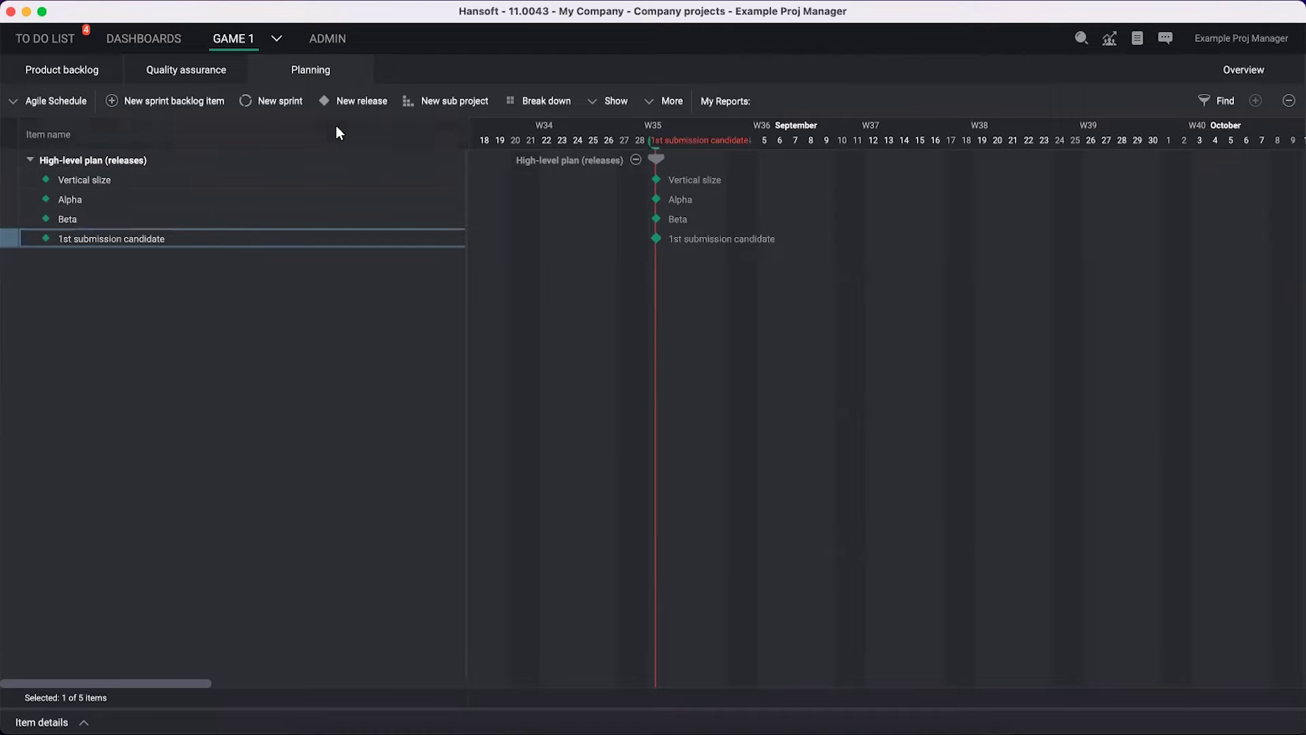
Step: Add a fifth release named 'E3 Demo' and set its color to red
{"action": "left_click", "coordinate": [356, 104]}
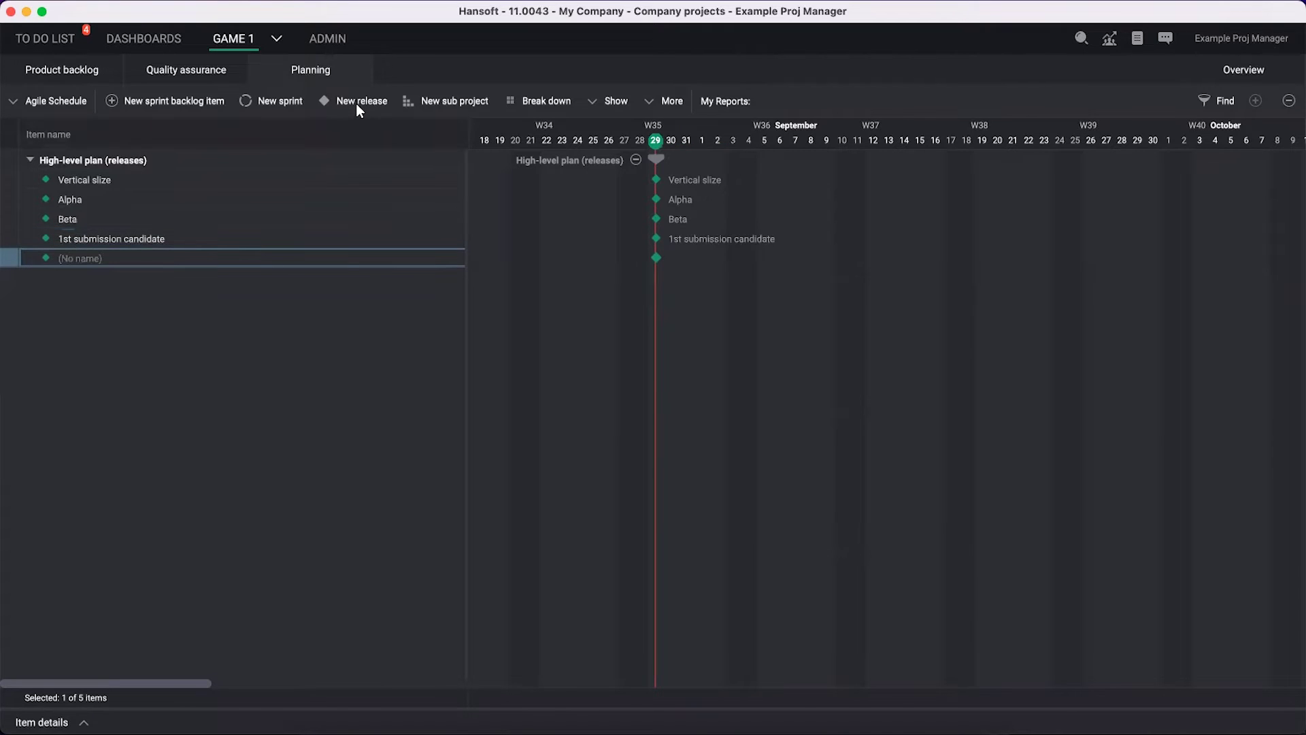
{"action": "type", "text": "E3 Demo"}
{"action": "key", "text": "Return"}
{"action": "right_click", "coordinate": [185, 262]}
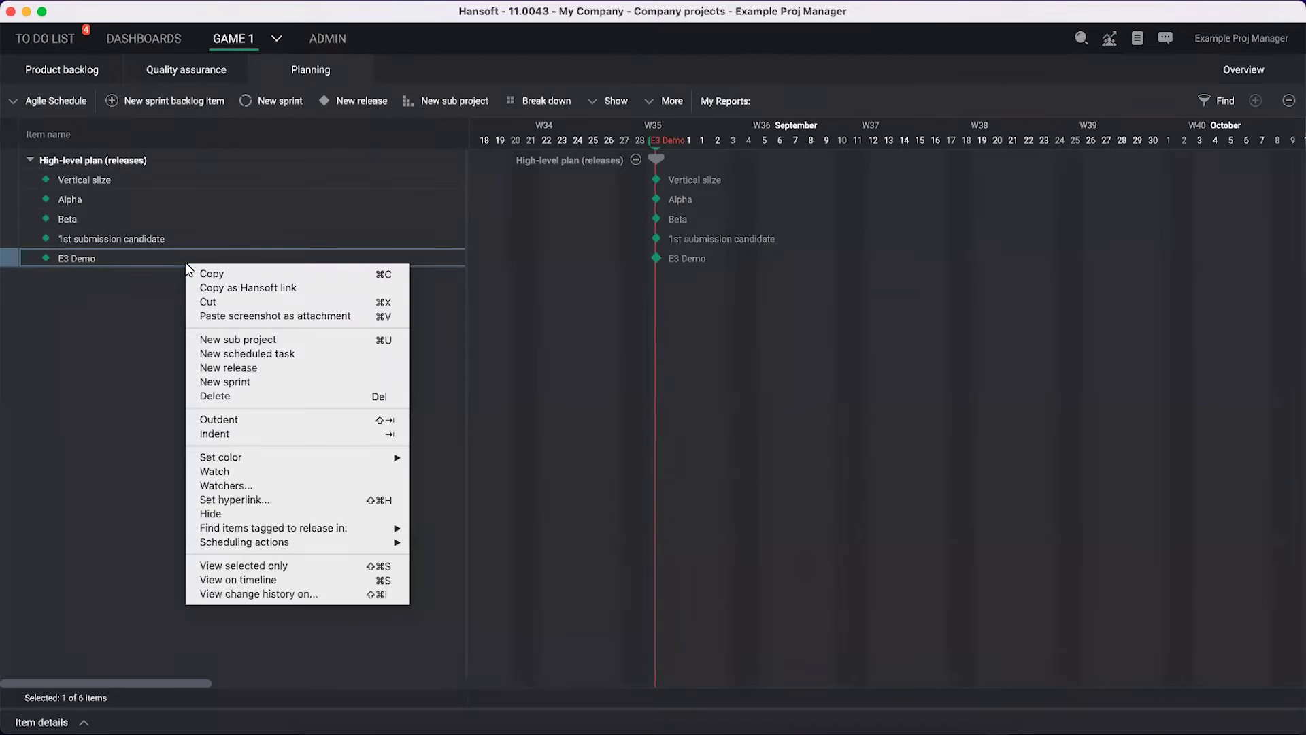
{"action": "mouse_move", "coordinate": [366, 463]}
{"action": "left_click", "coordinate": [457, 505]}
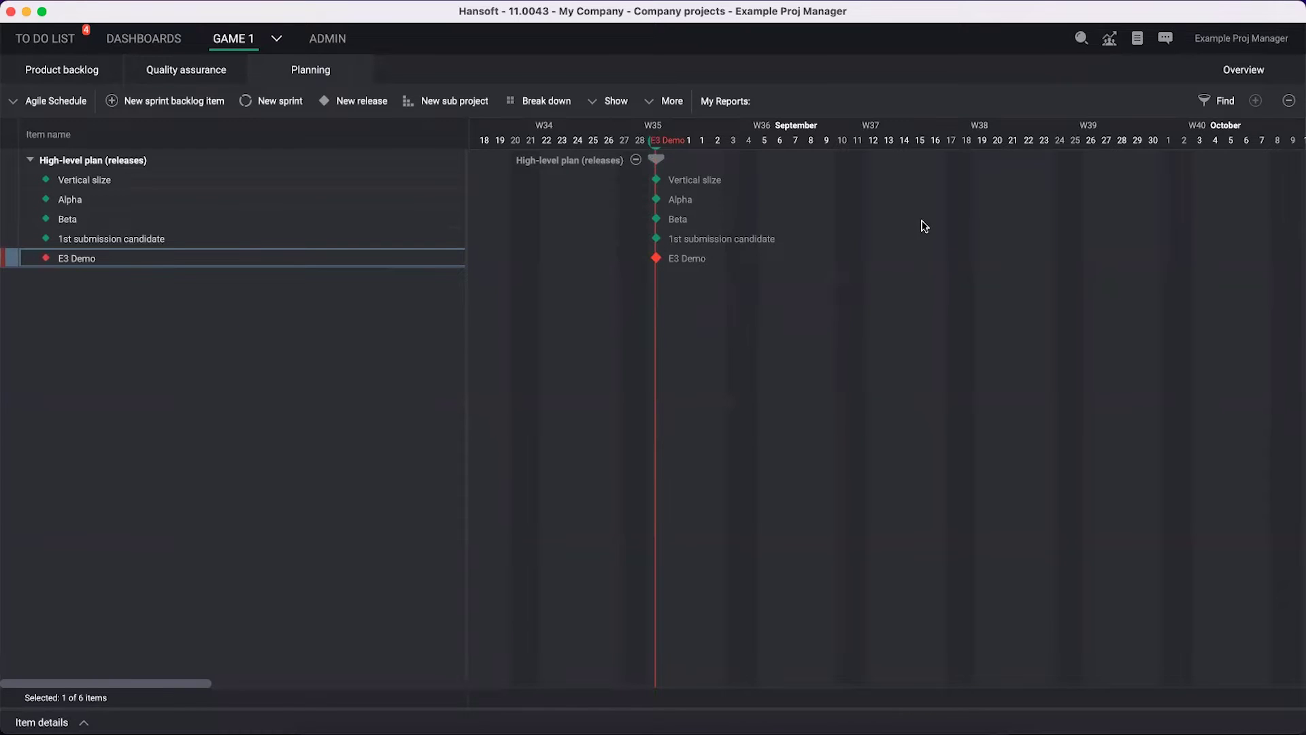
Step: In a quarterly timeline, drag E3 Demo, 1st submission candidate, Beta, Alpha and Vertical slize to new dates
{"action": "left_click", "coordinate": [1288, 101]}
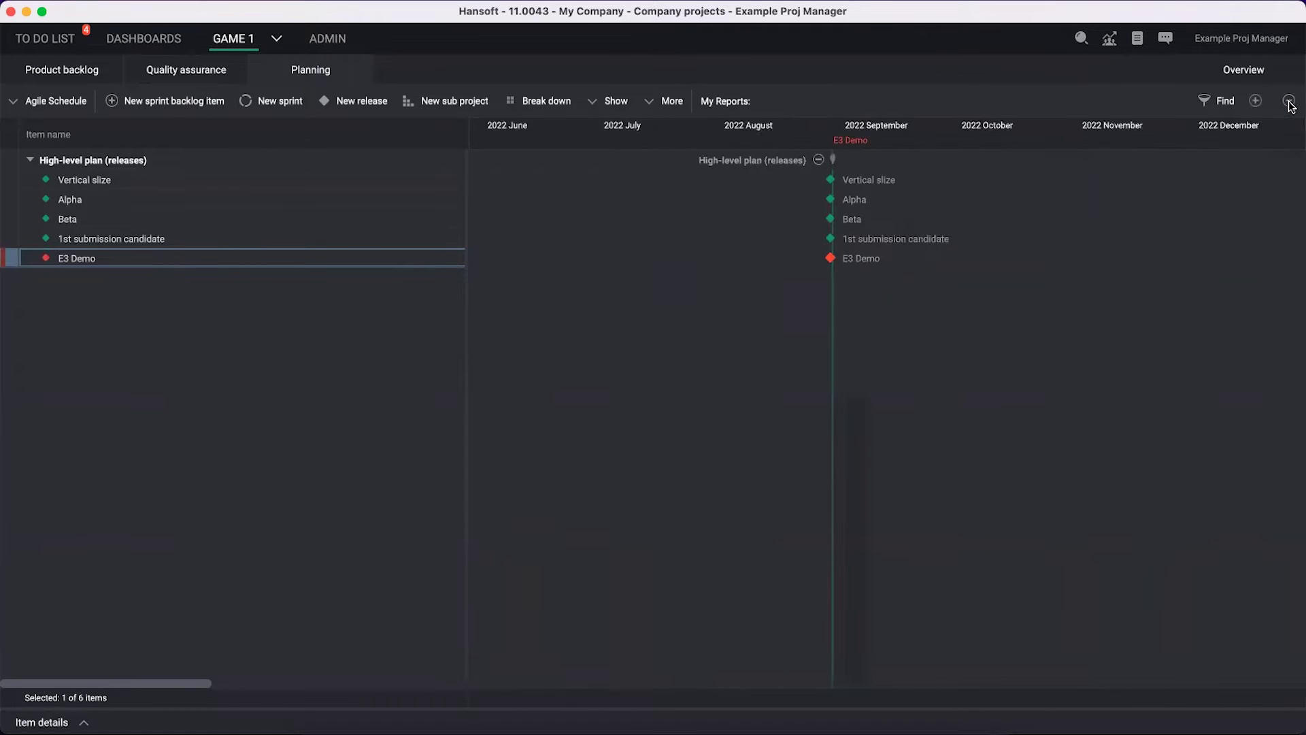
{"action": "left_click_drag", "start_coordinate": [1044, 294], "coordinate": [908, 291]}
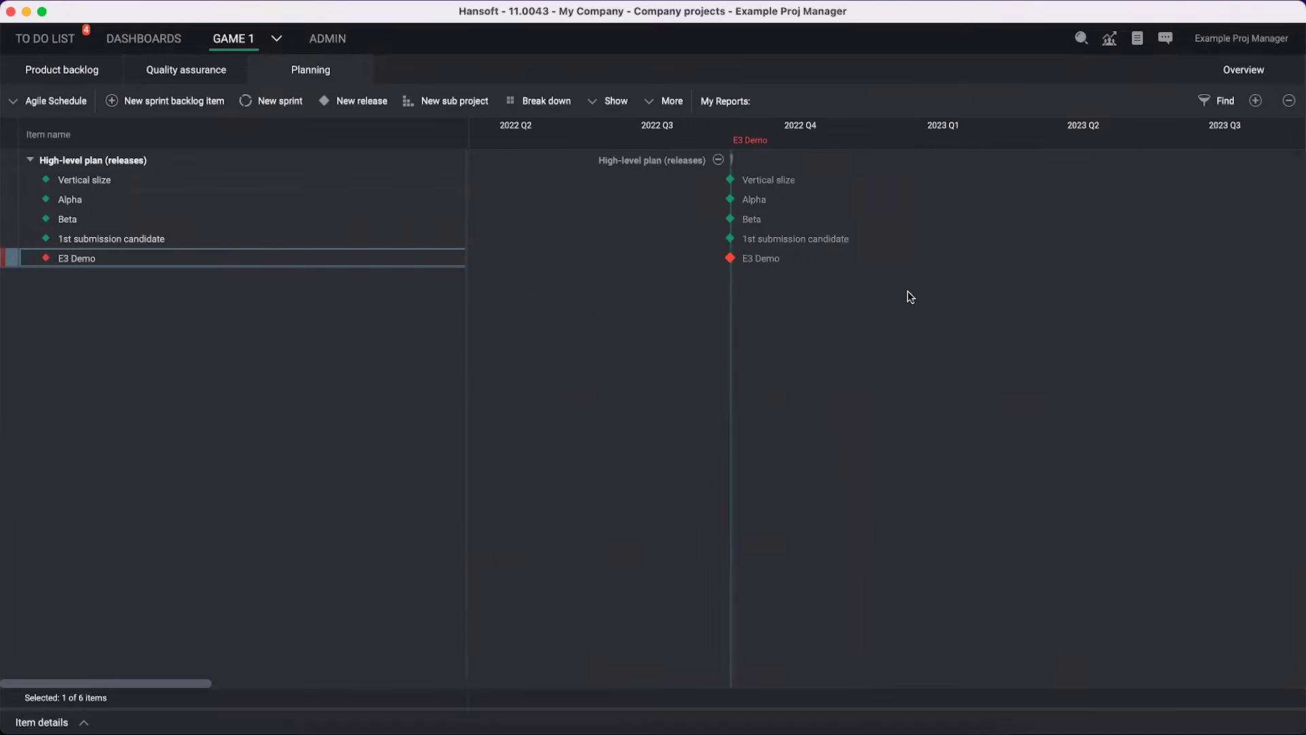
{"action": "mouse_move", "coordinate": [728, 259]}
{"action": "left_mouse_down"}
{"action": "mouse_move", "coordinate": [892, 280]}
{"action": "mouse_move", "coordinate": [1132, 259]}
{"action": "left_mouse_up"}
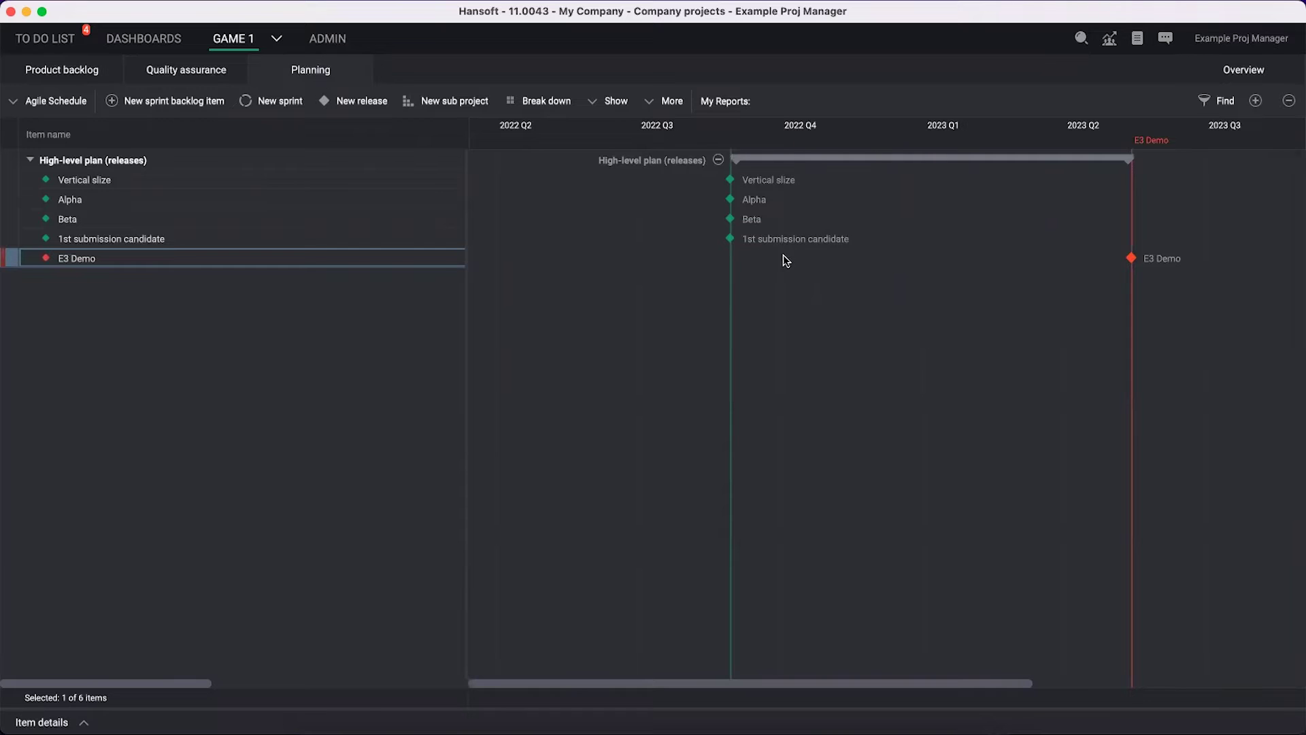
{"action": "left_click_drag", "start_coordinate": [734, 241], "coordinate": [1227, 234]}
{"action": "mouse_move", "coordinate": [609, 218]}
{"action": "left_mouse_down"}
{"action": "mouse_move", "coordinate": [1145, 226]}
{"action": "mouse_move", "coordinate": [1126, 226]}
{"action": "left_mouse_up"}
{"action": "mouse_move", "coordinate": [610, 199]}
{"action": "left_mouse_down"}
{"action": "mouse_move", "coordinate": [1022, 230]}
{"action": "mouse_move", "coordinate": [1010, 229]}
{"action": "left_mouse_up"}
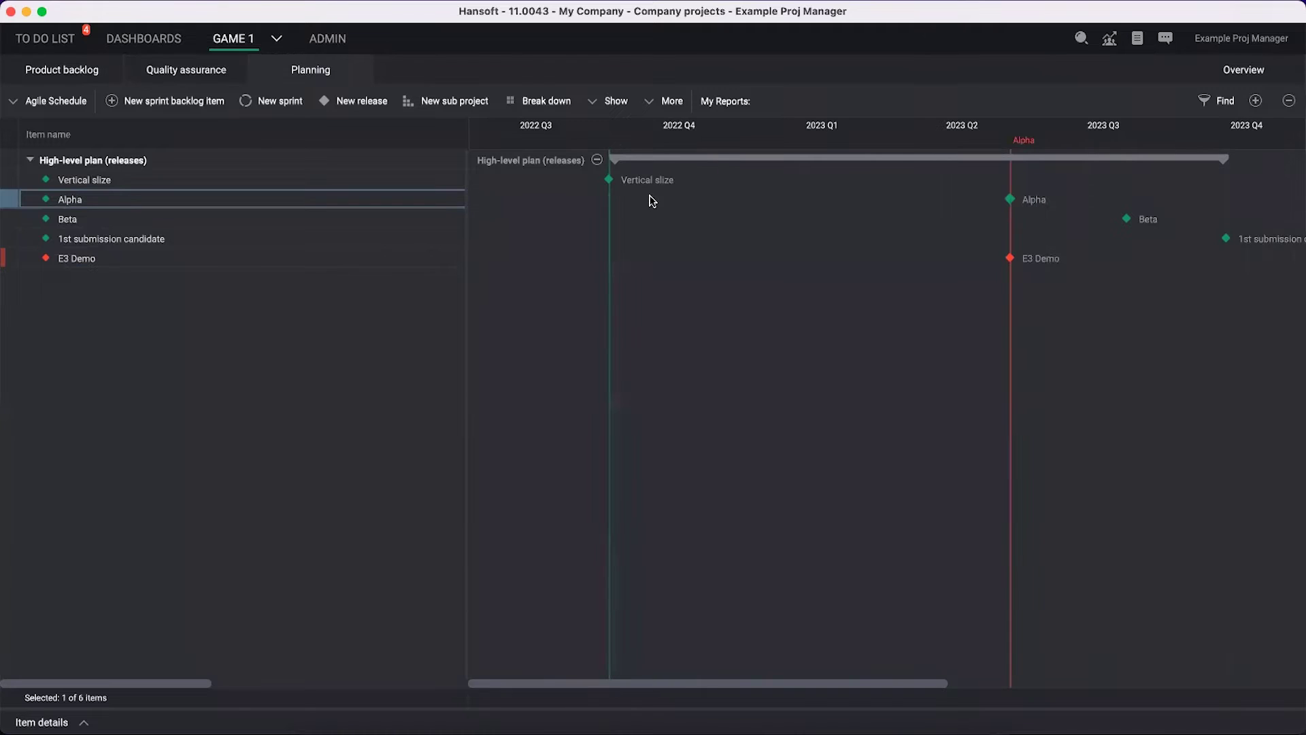
{"action": "left_click_drag", "start_coordinate": [609, 181], "coordinate": [805, 199]}
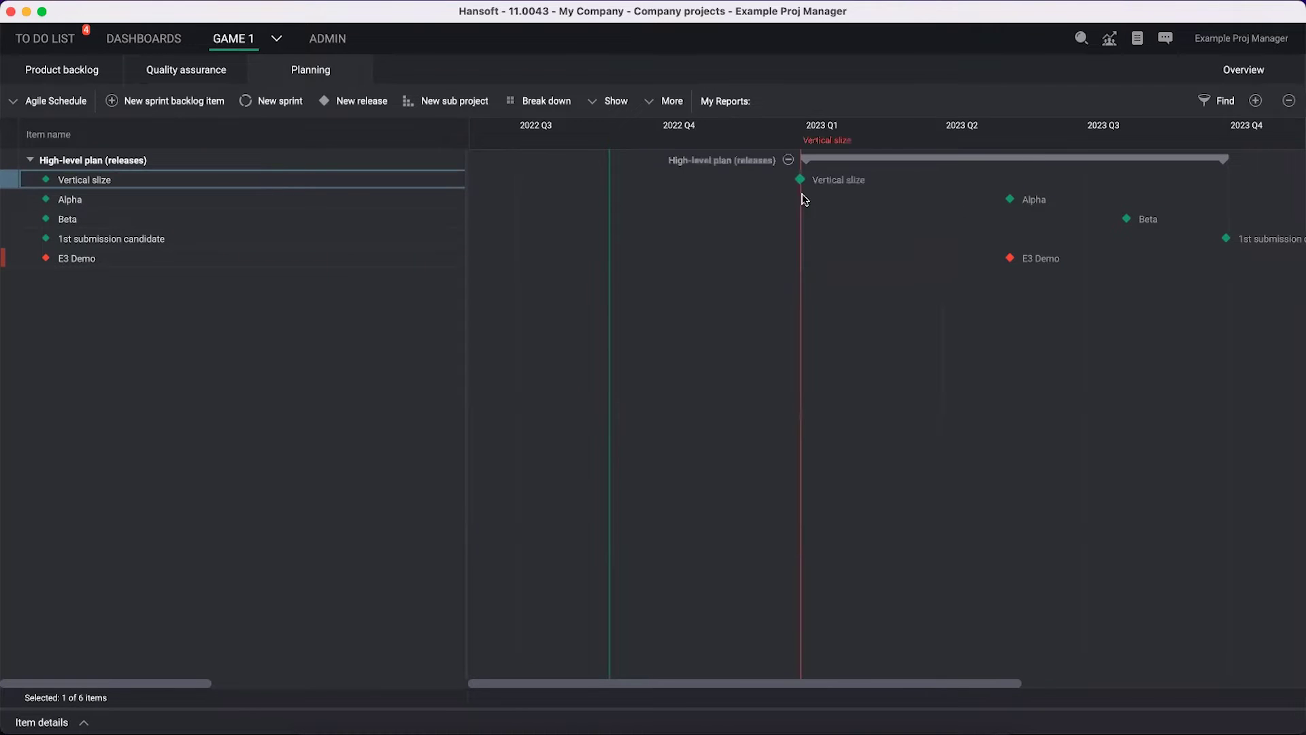
{"action": "left_click", "coordinate": [164, 337]}
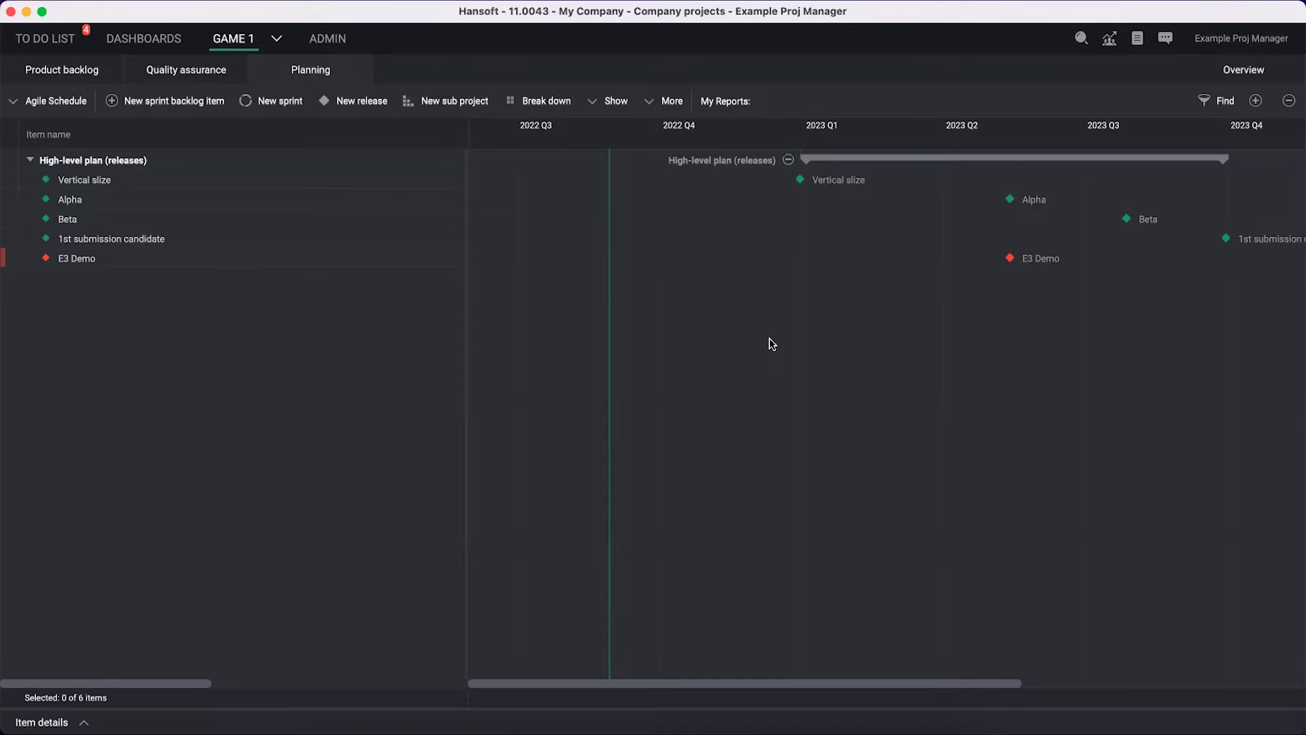
Step: Zoom the timeline back to days and add a sub project named 'Sprints'
{"action": "left_click", "coordinate": [1256, 101]}
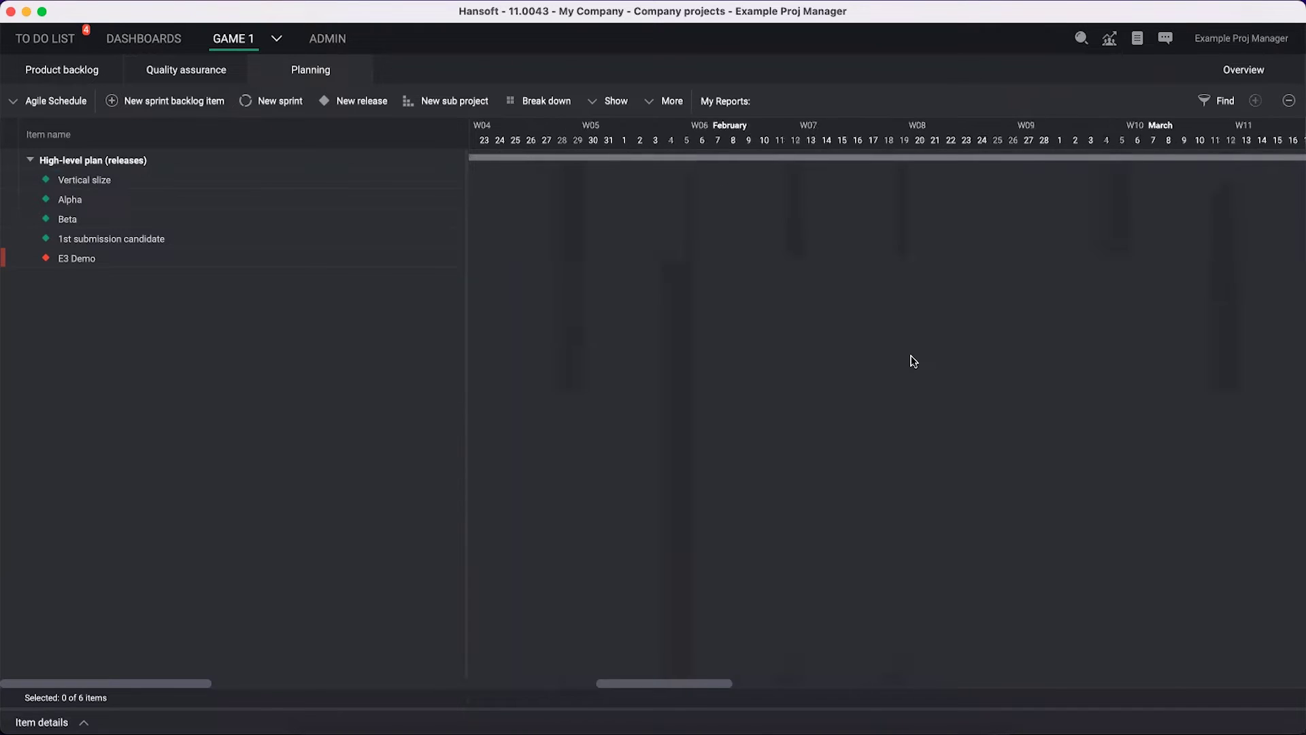
{"action": "scroll", "coordinate": [910, 361], "scroll_direction": "left", "scroll_amount": 5}
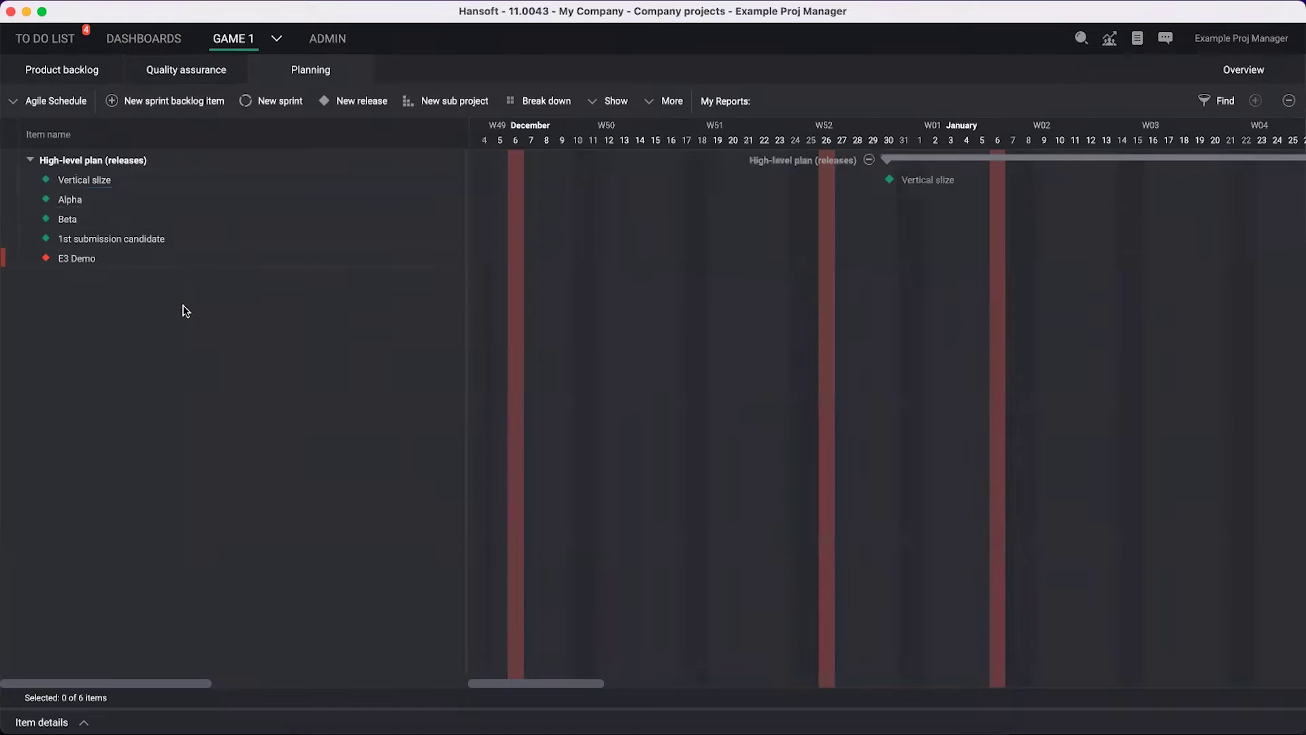
{"action": "right_click", "coordinate": [158, 346]}
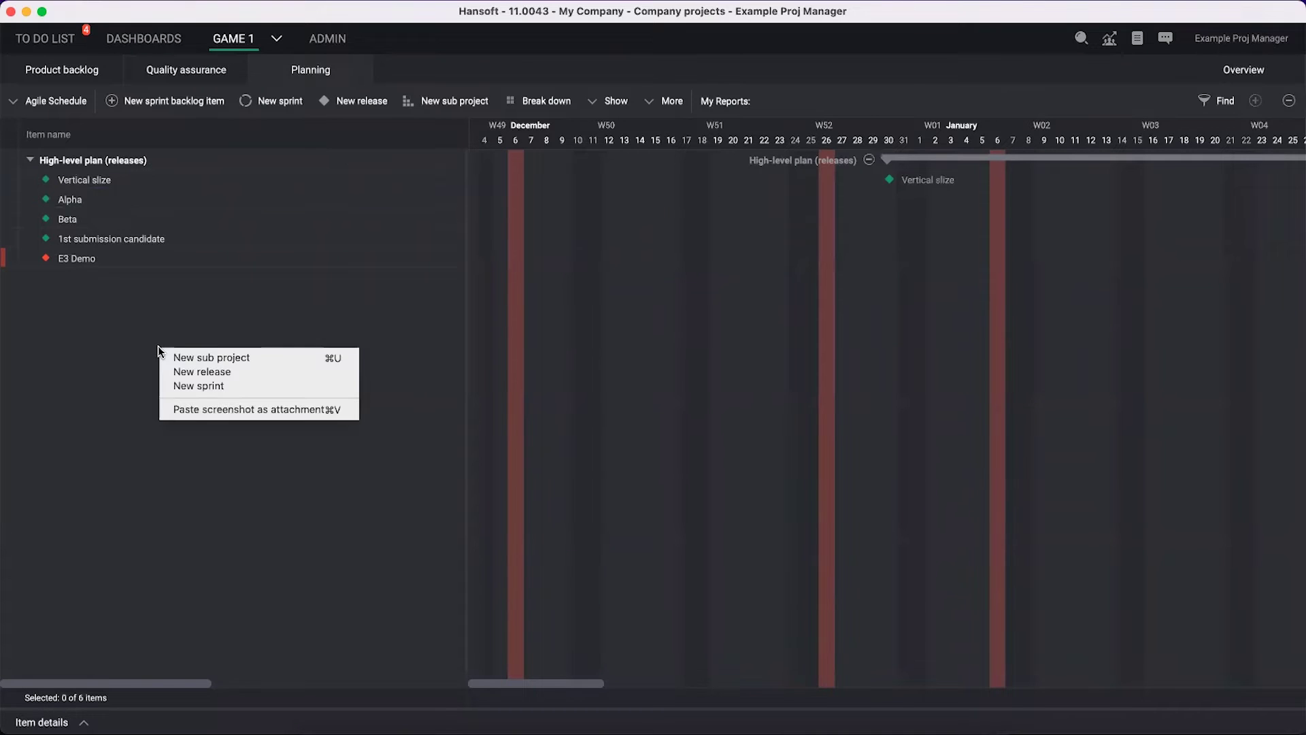
{"action": "left_click", "coordinate": [194, 355]}
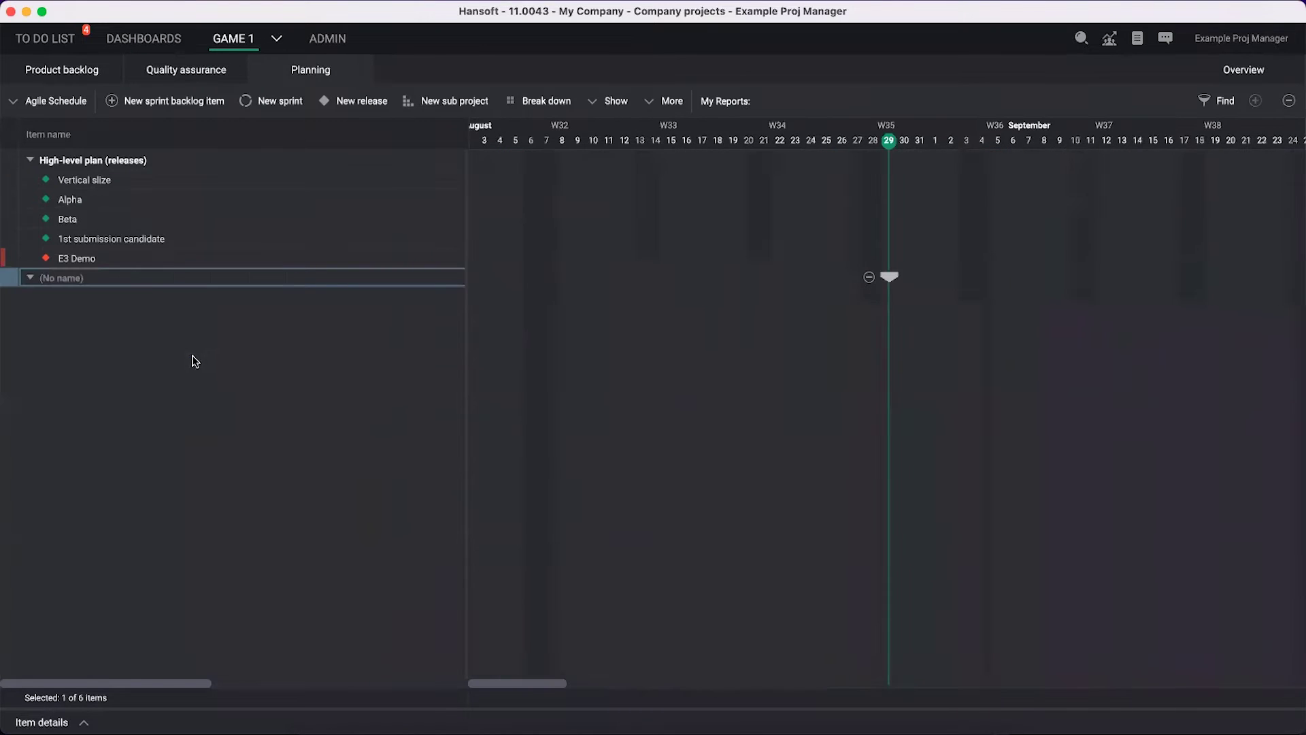
{"action": "left_click", "coordinate": [146, 277]}
{"action": "type", "text": "Sprints"}
{"action": "key", "text": "Return"}
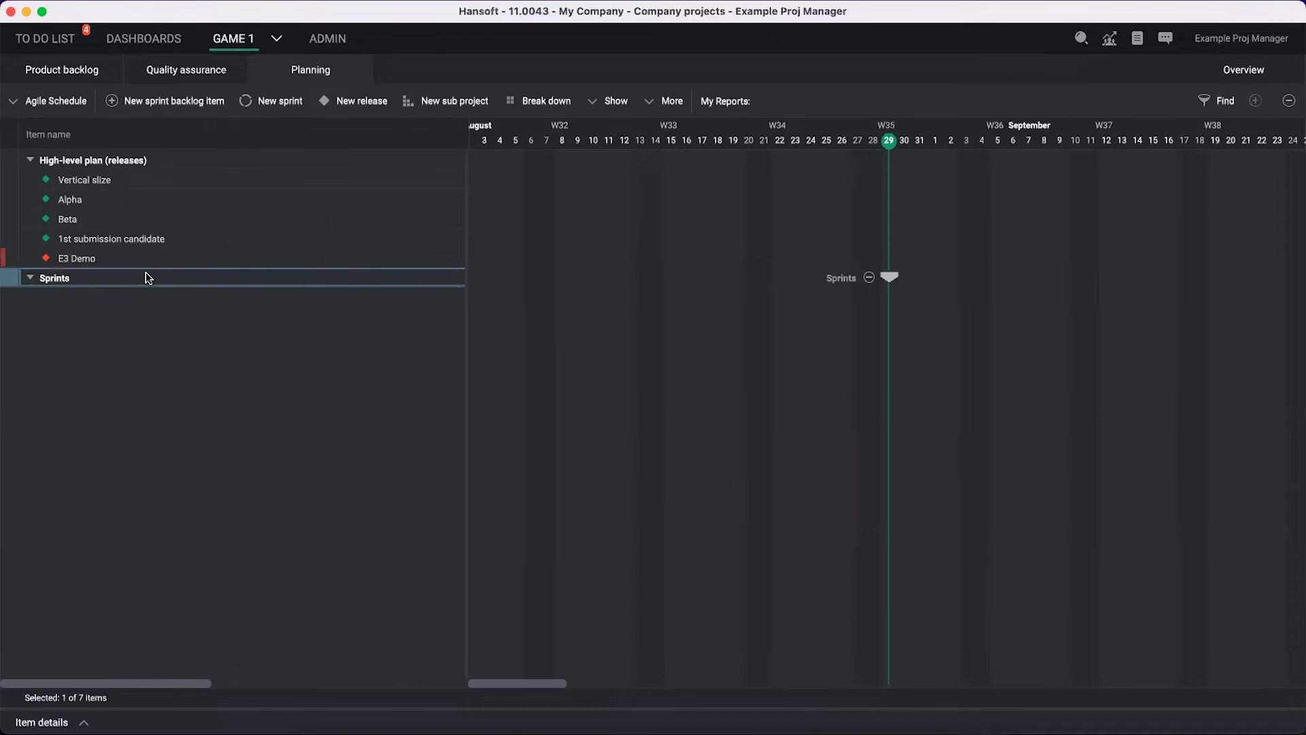
Step: Add a new sprint under Sprints and name it 'Sprint 1 - MVP'
{"action": "left_click", "coordinate": [271, 110]}
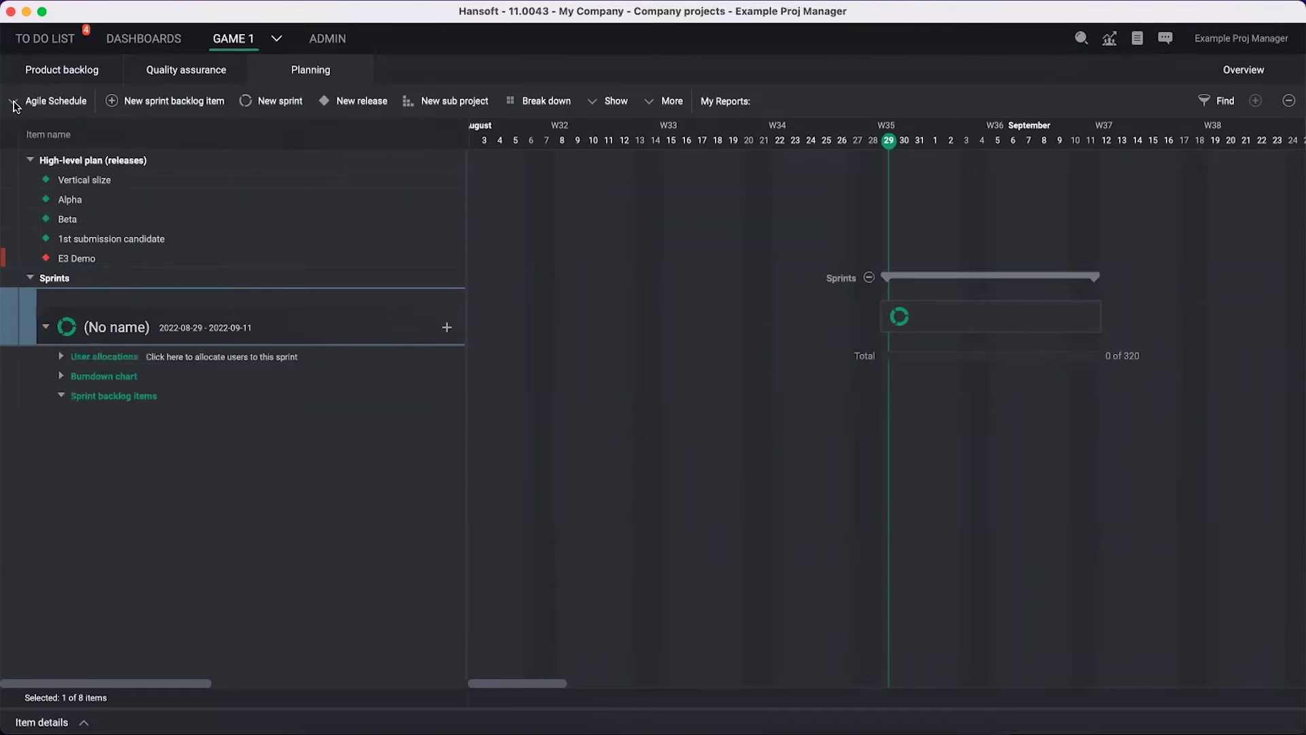
{"action": "left_click", "coordinate": [16, 104]}
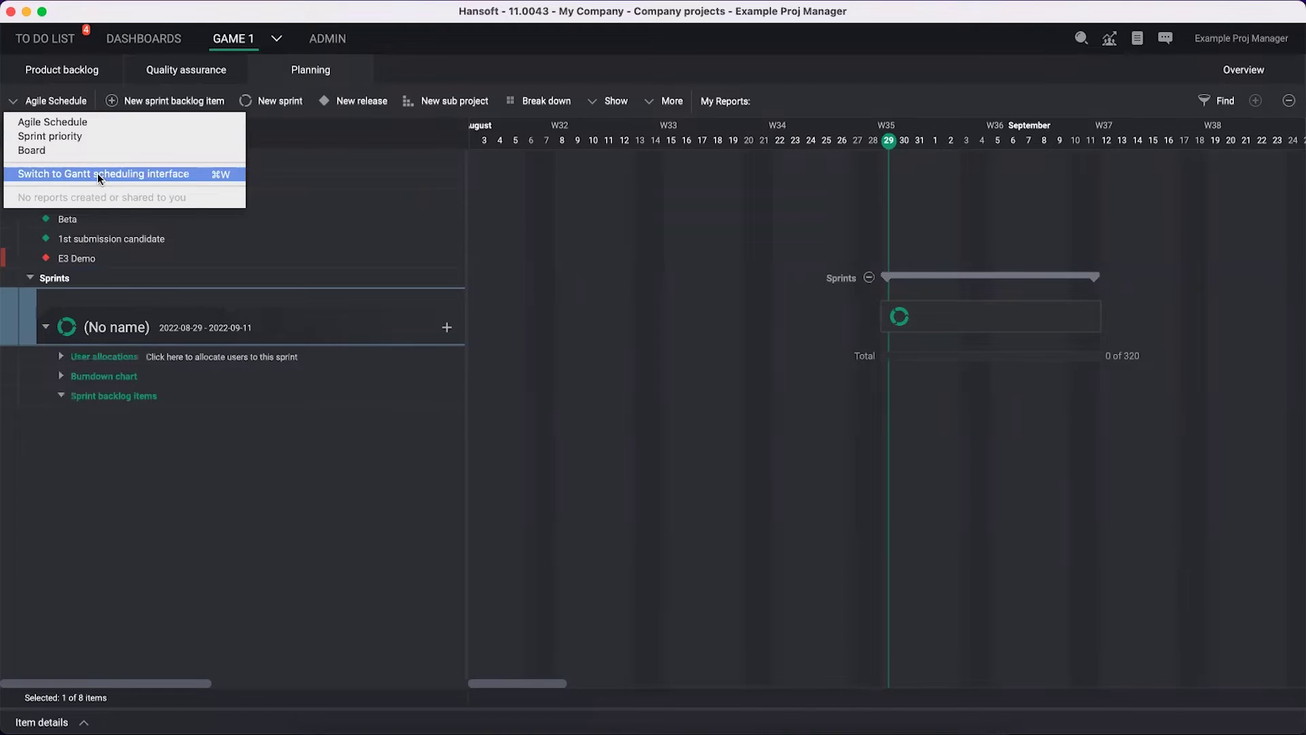
{"action": "left_click", "coordinate": [341, 138]}
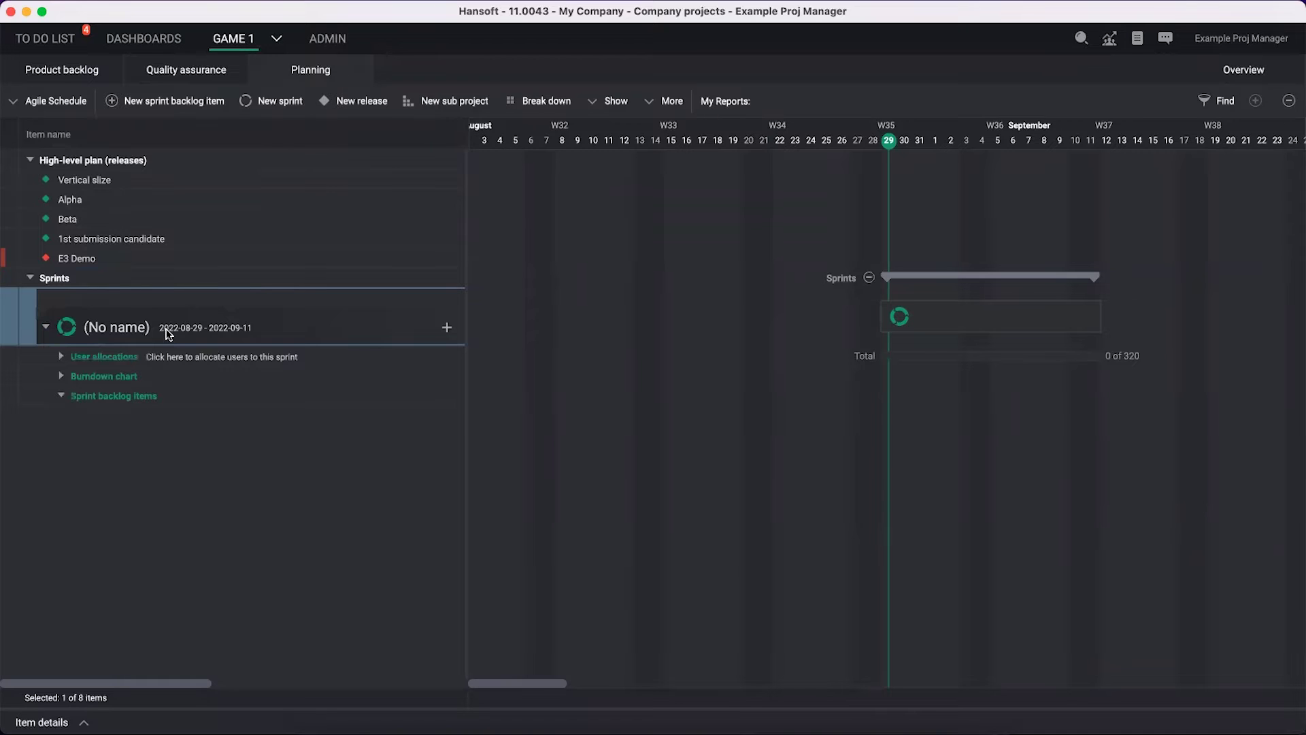
{"action": "left_click", "coordinate": [147, 276]}
{"action": "right_click", "coordinate": [150, 282]}
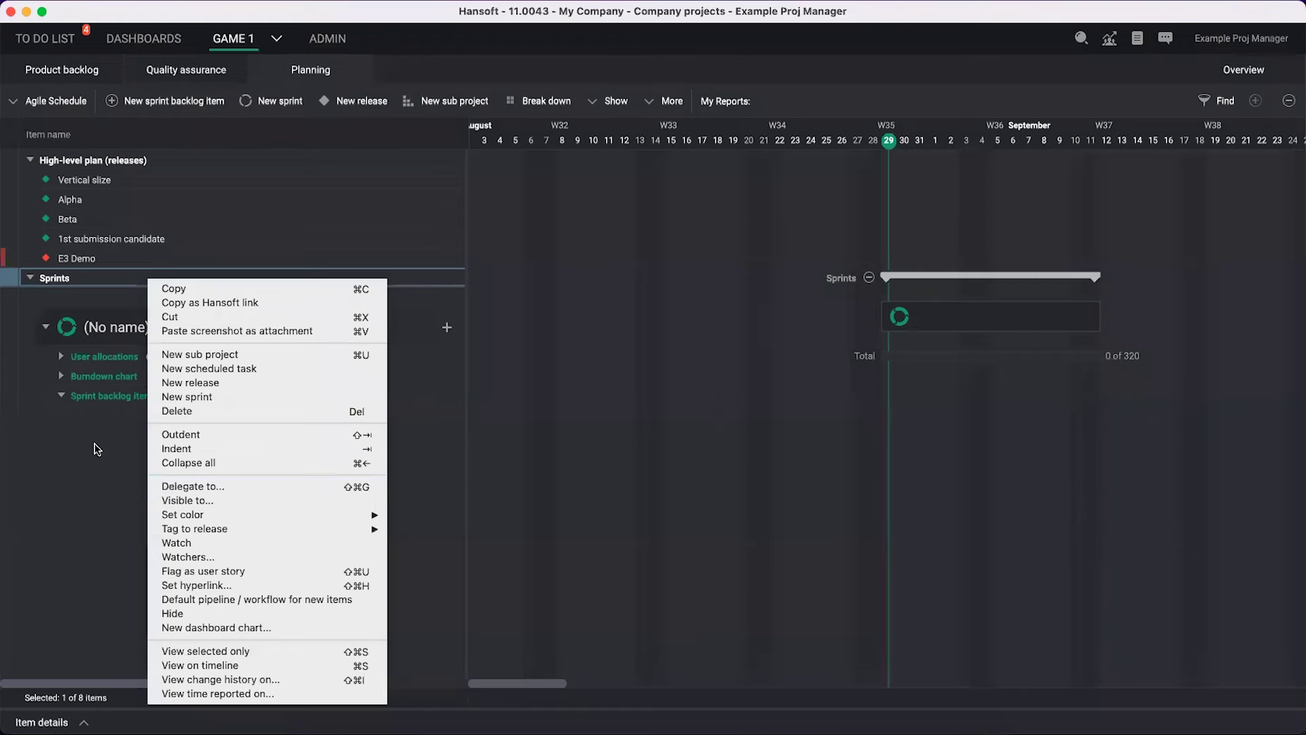
{"action": "left_click", "coordinate": [127, 324]}
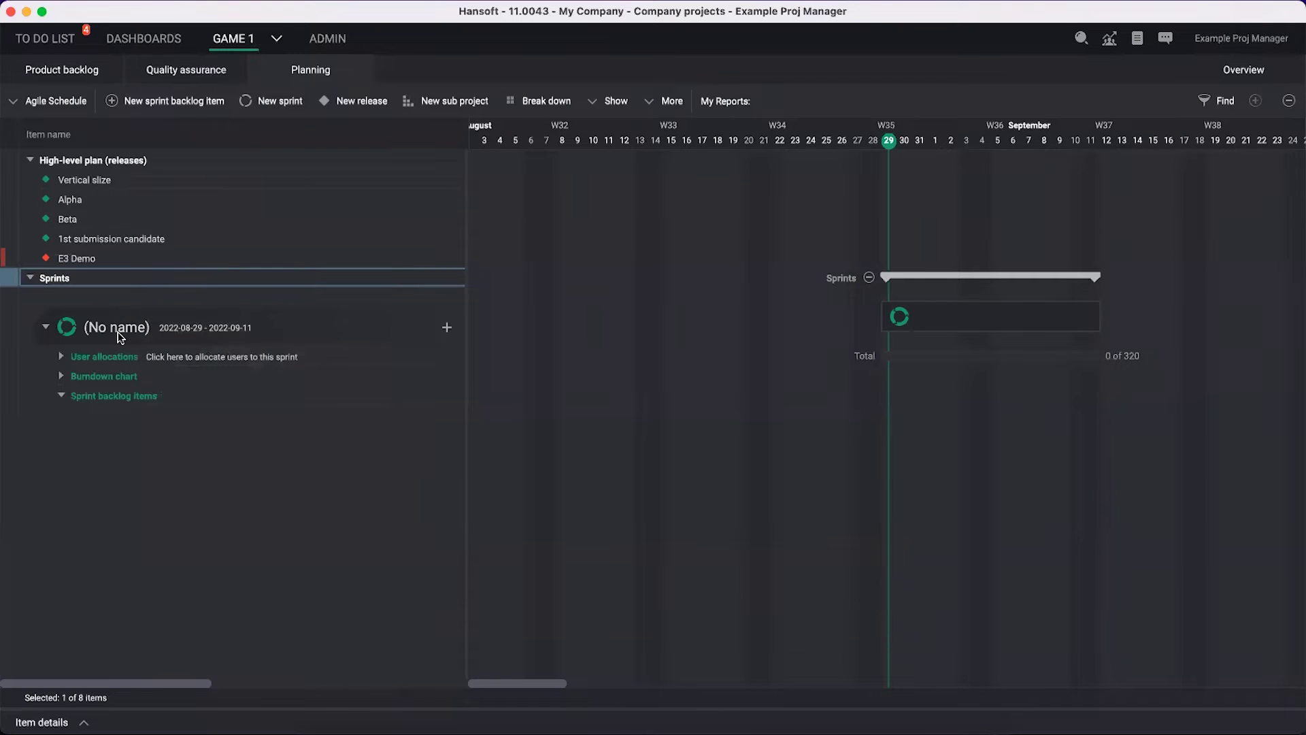
{"action": "left_click", "coordinate": [120, 337]}
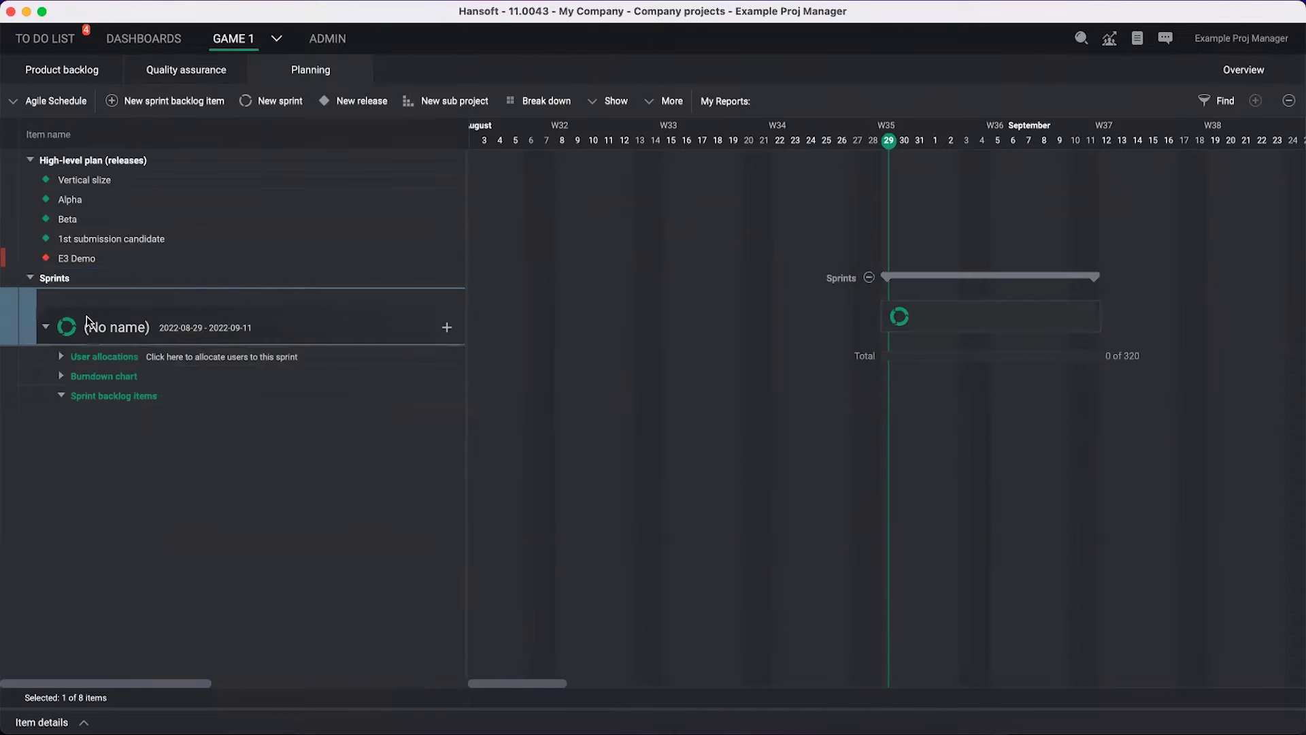
{"action": "double_click", "coordinate": [134, 326]}
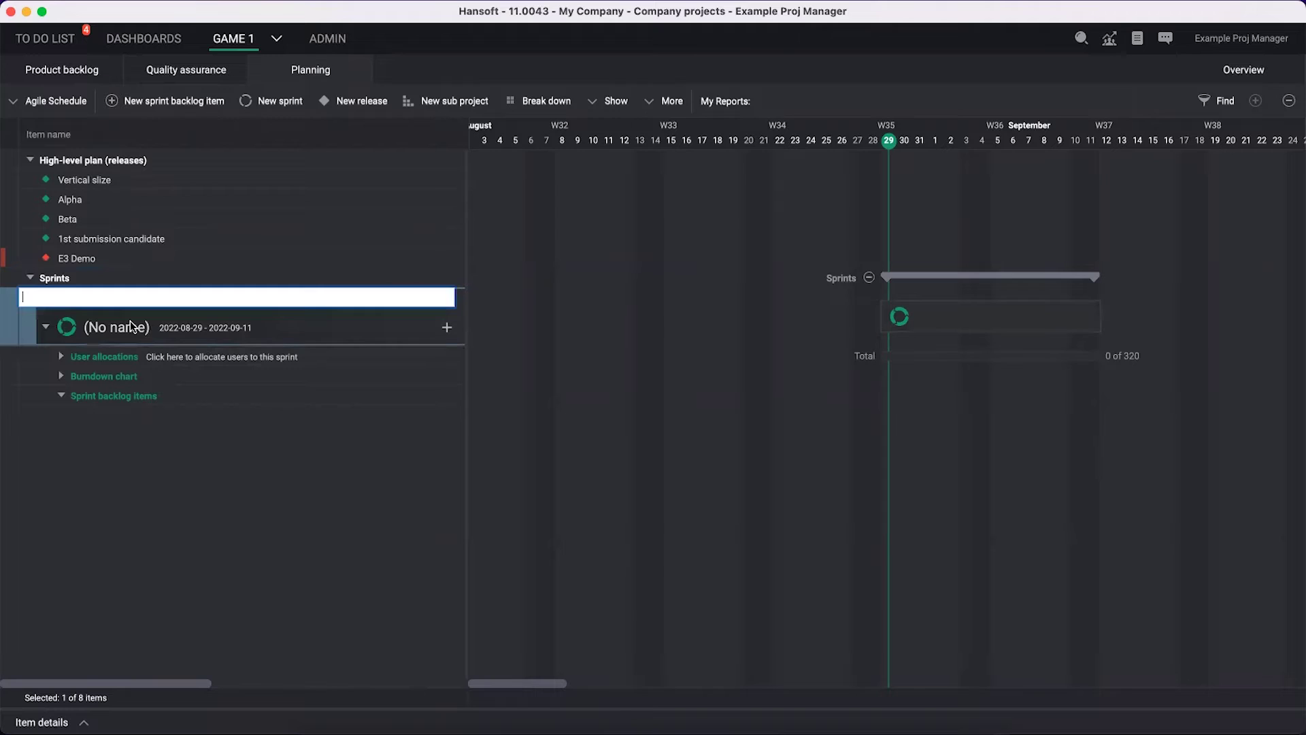
{"action": "type", "text": "Sprint 1 - MVP"}
{"action": "key", "text": "Return"}
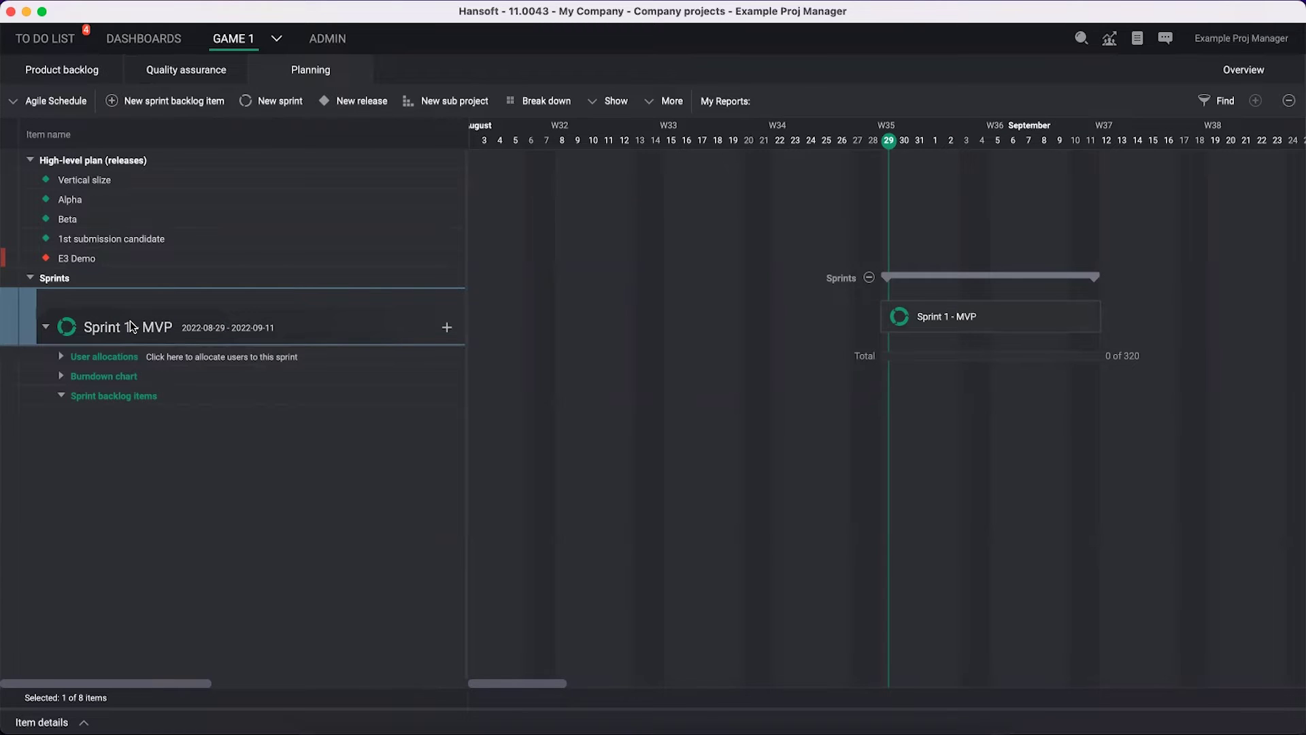
Step: Rename the sprint to 'Sprint 1 - Early prototyping'
{"action": "left_click", "coordinate": [130, 328]}
{"action": "double_click", "coordinate": [76, 296]}
{"action": "type", "text": "Early prototyping"}
{"action": "key", "text": "Return"}
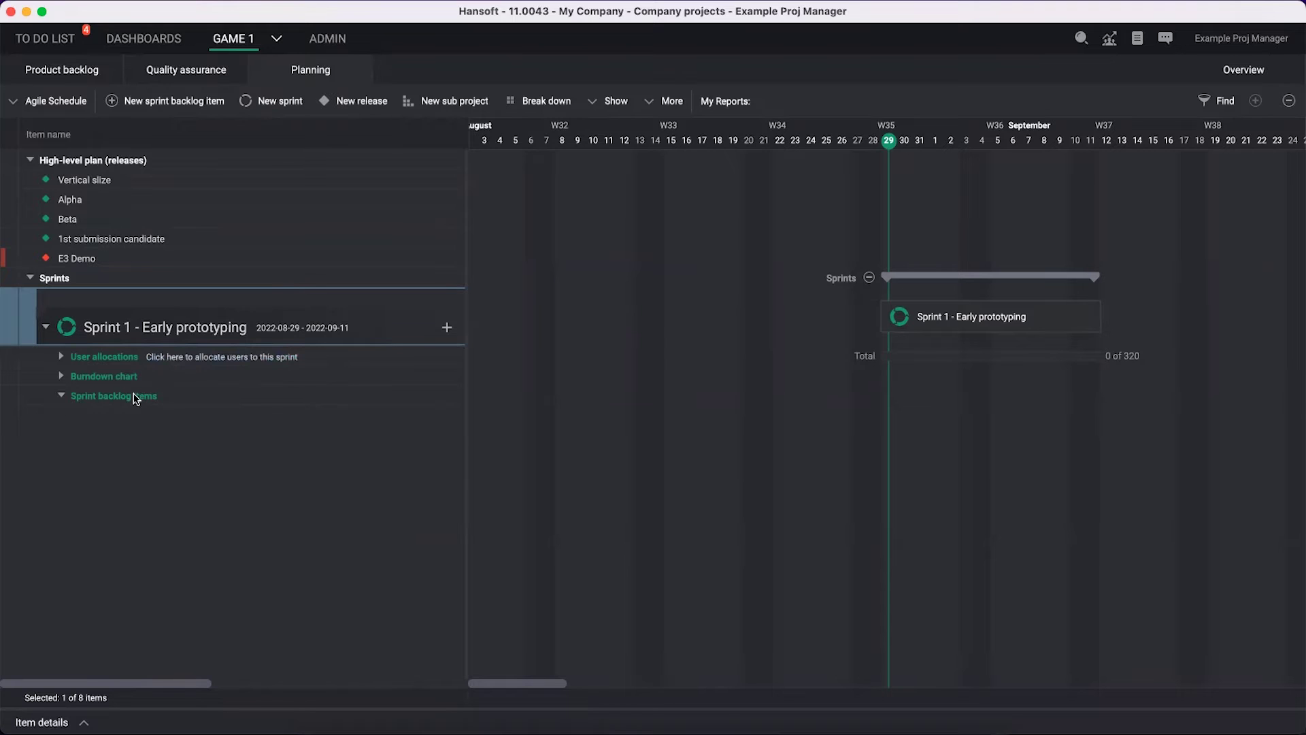
Step: Expand Sprint 1's User allocations to show four users at 80h each, 320h total
{"action": "left_click", "coordinate": [62, 356]}
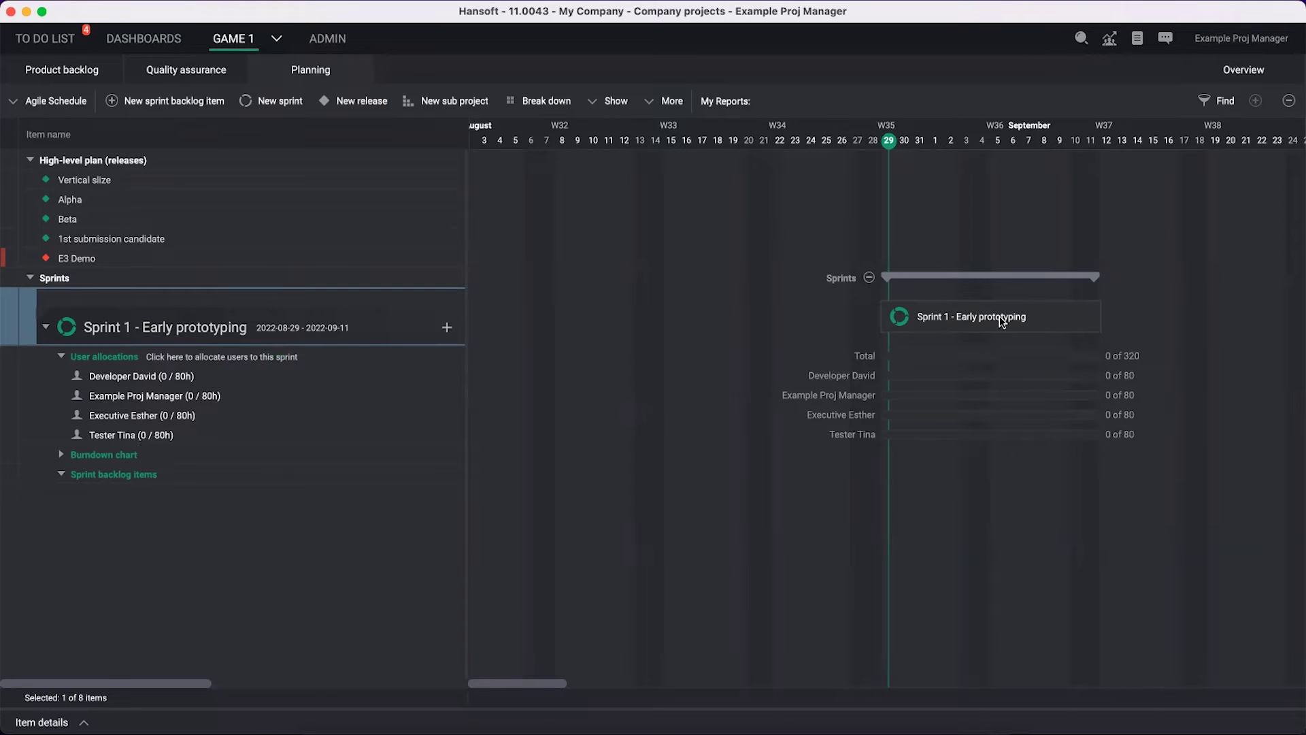
{"action": "mouse_move", "coordinate": [1082, 354]}
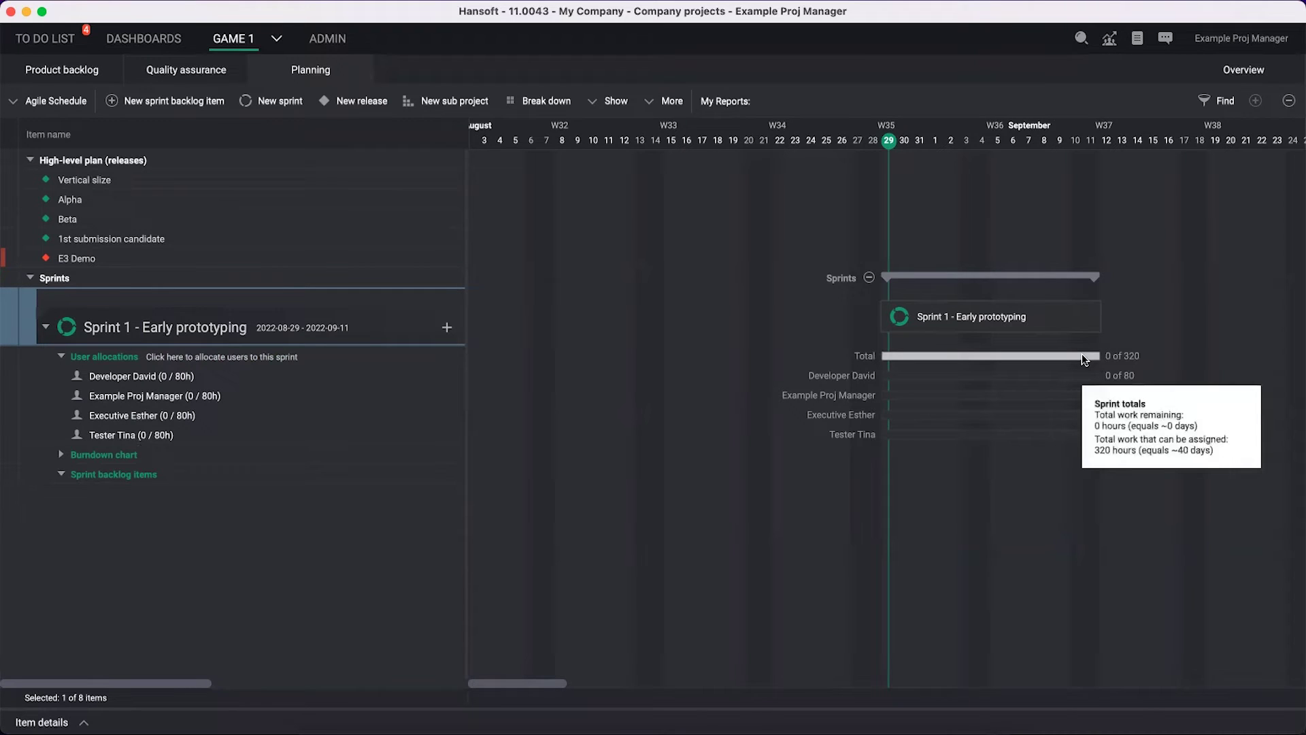
{"action": "left_click", "coordinate": [651, 107]}
{"action": "left_click", "coordinate": [683, 263]}
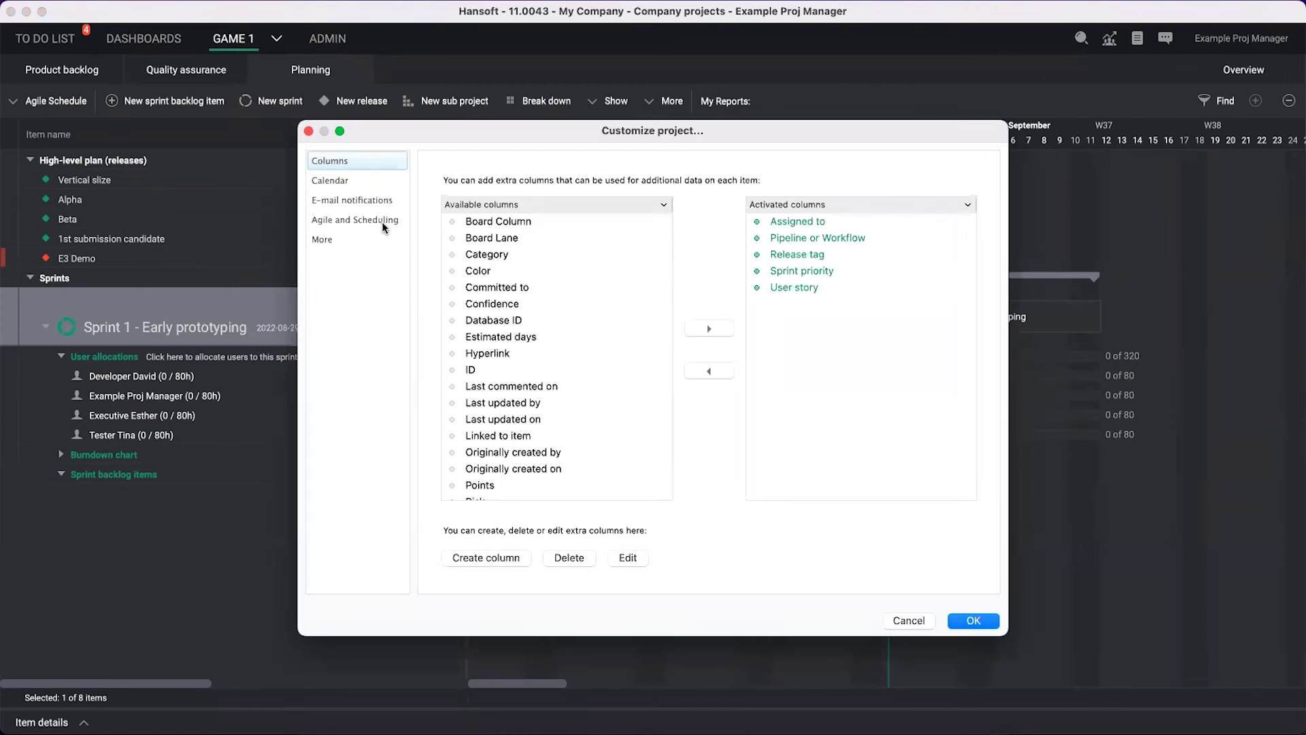
{"action": "left_click", "coordinate": [382, 222]}
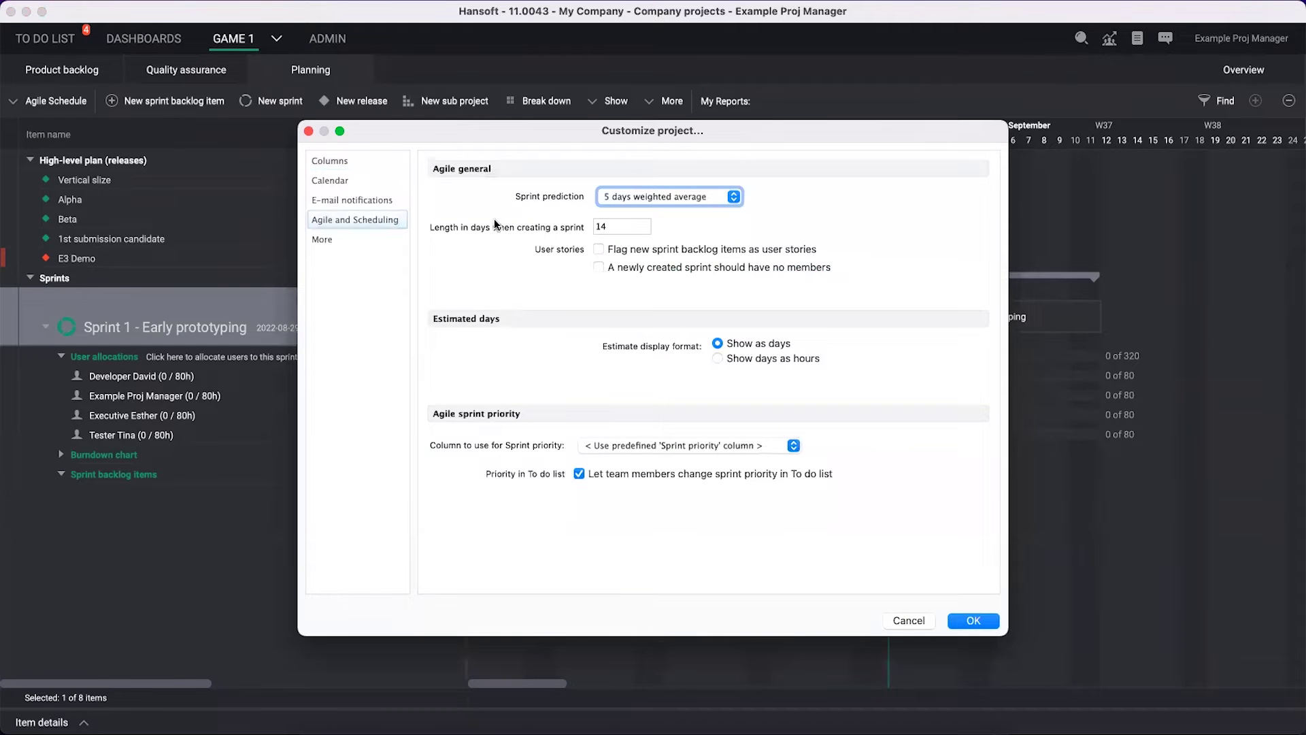
{"action": "left_click", "coordinate": [357, 183]}
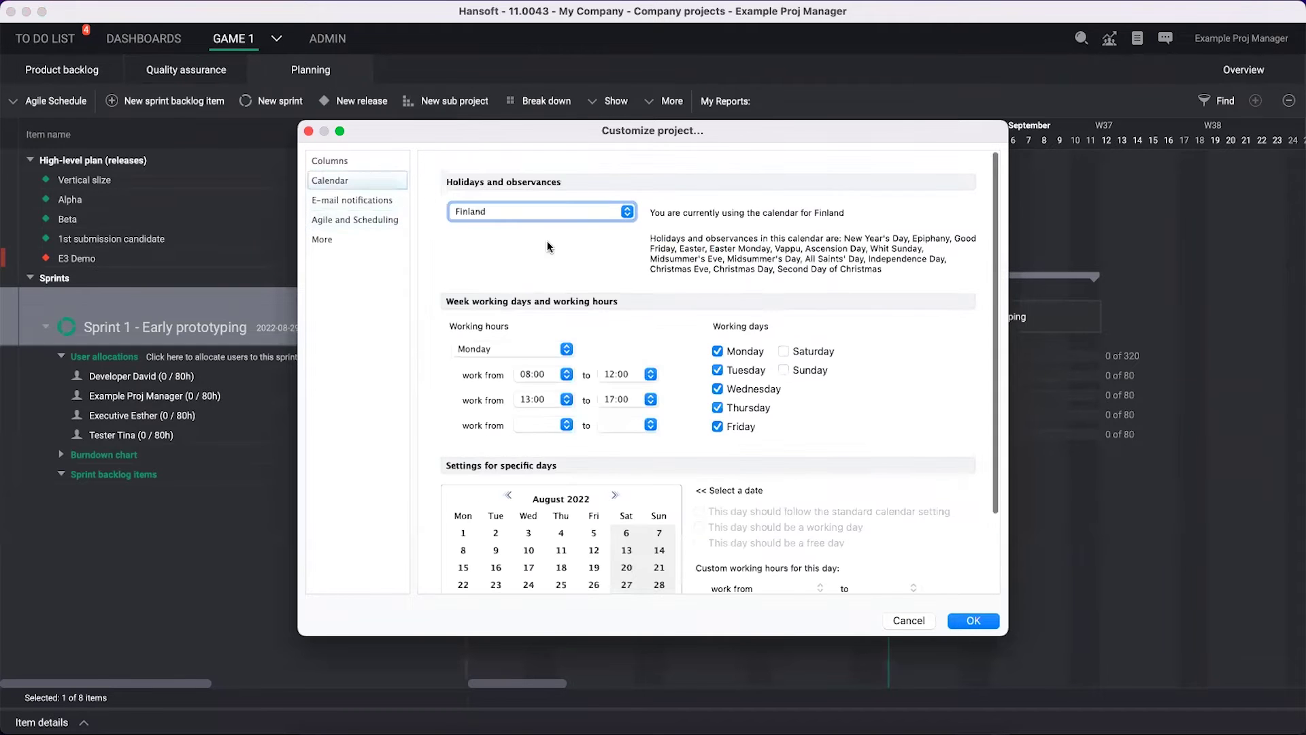
Step: Close project settings, scan the timeline for holidays, and bring up the developer's allocation options
{"action": "left_click", "coordinate": [984, 621]}
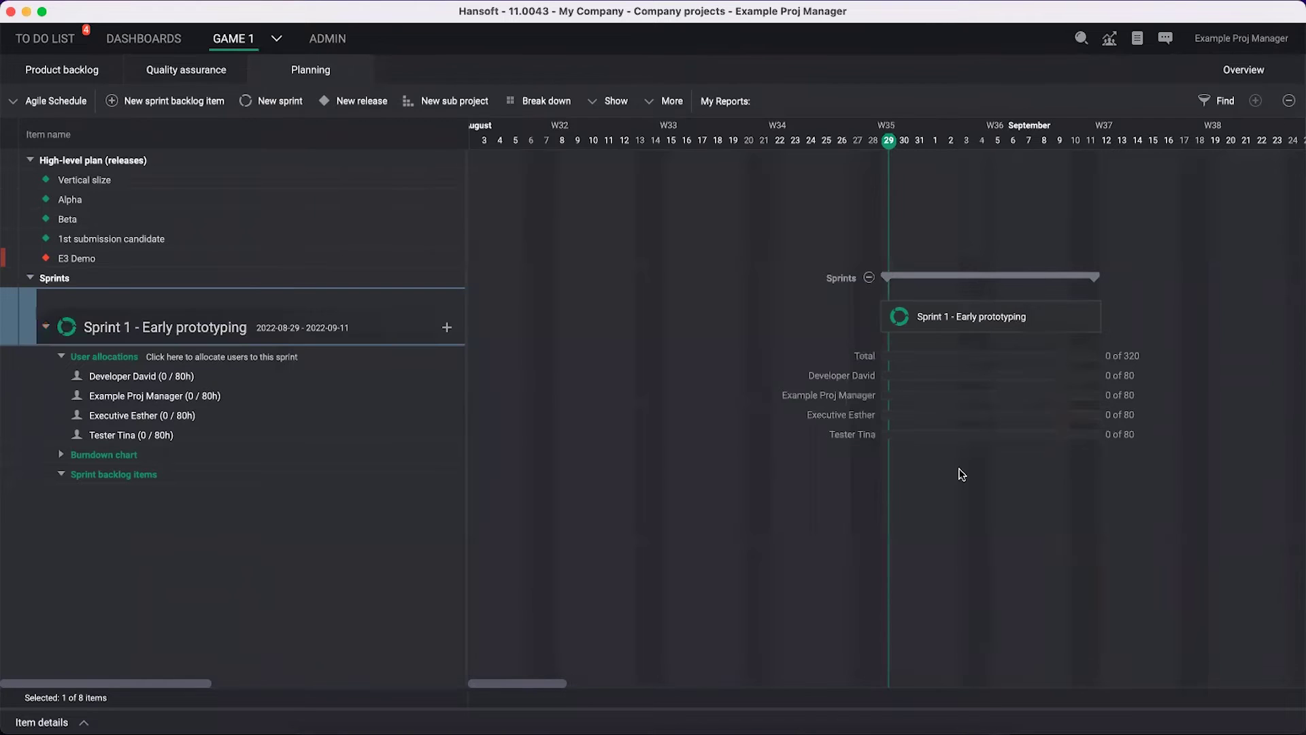
{"action": "scroll", "coordinate": [962, 474], "scroll_direction": "right", "scroll_amount": 3}
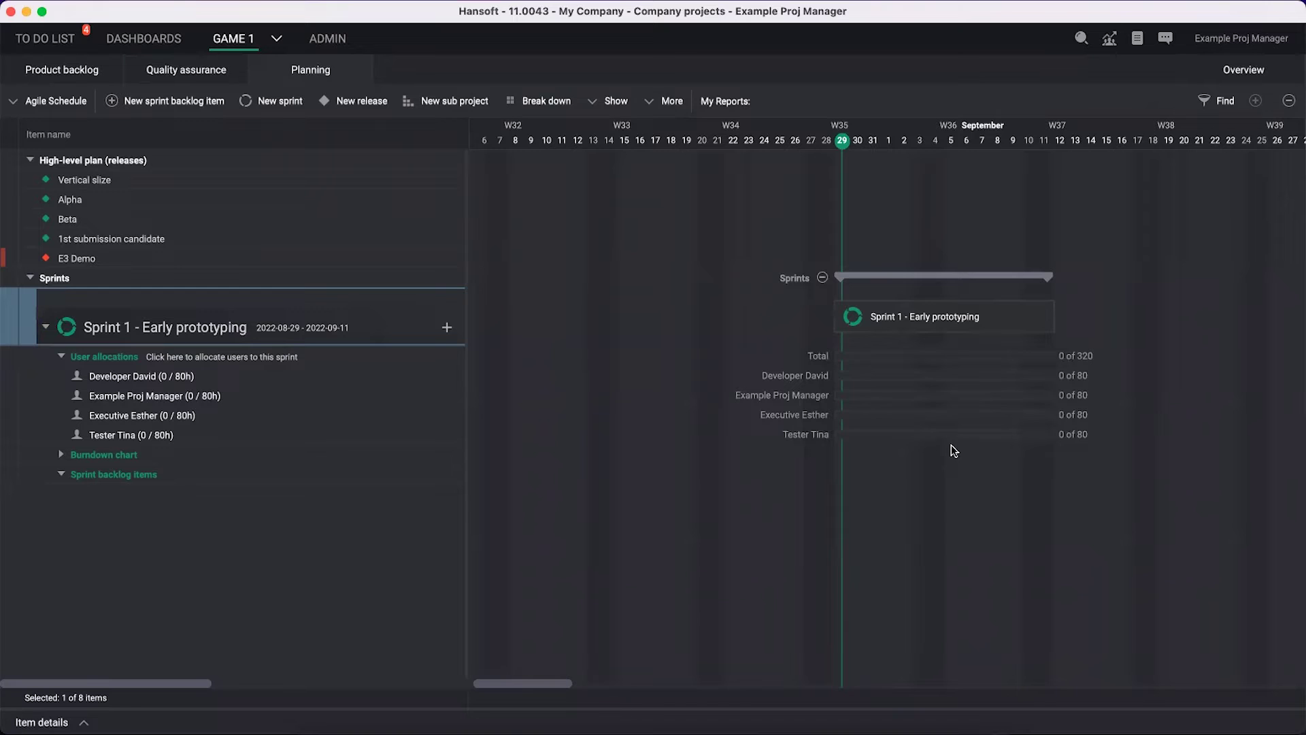
{"action": "scroll", "coordinate": [963, 443], "scroll_direction": "right", "scroll_amount": 20}
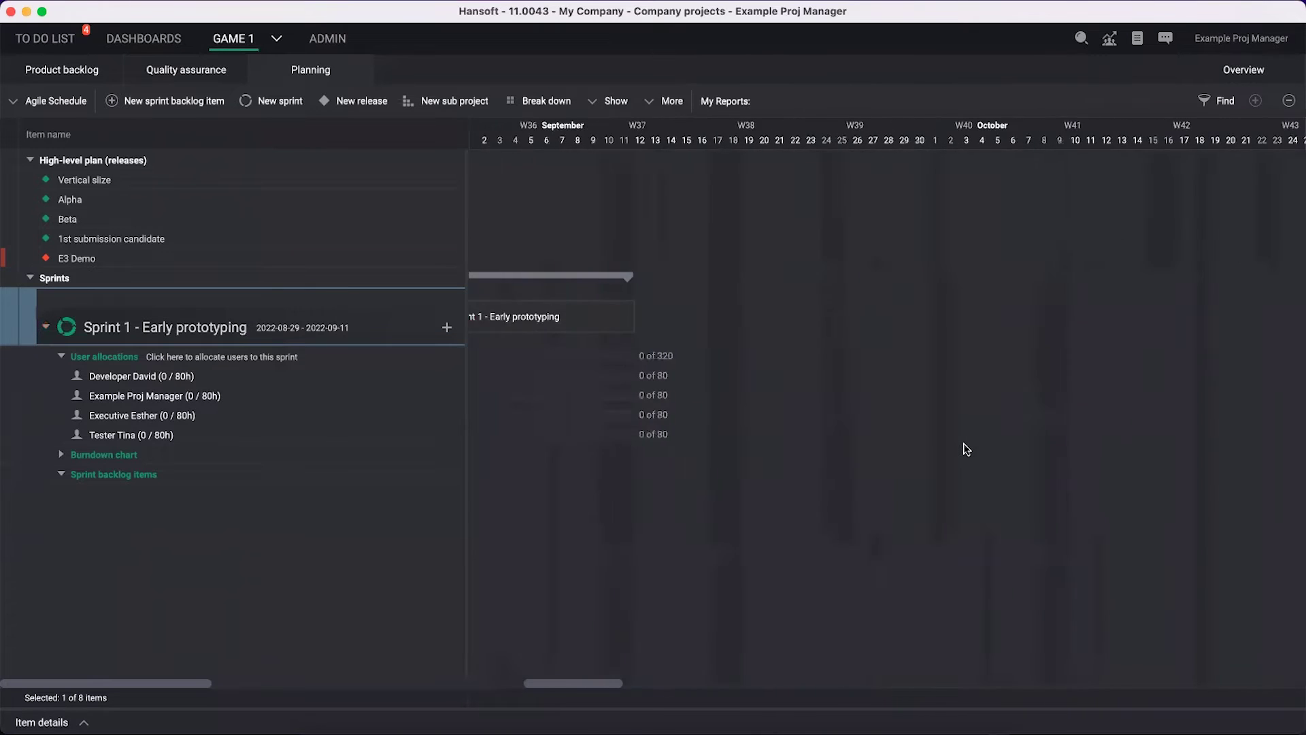
{"action": "scroll", "coordinate": [965, 446], "scroll_direction": "right", "scroll_amount": 20}
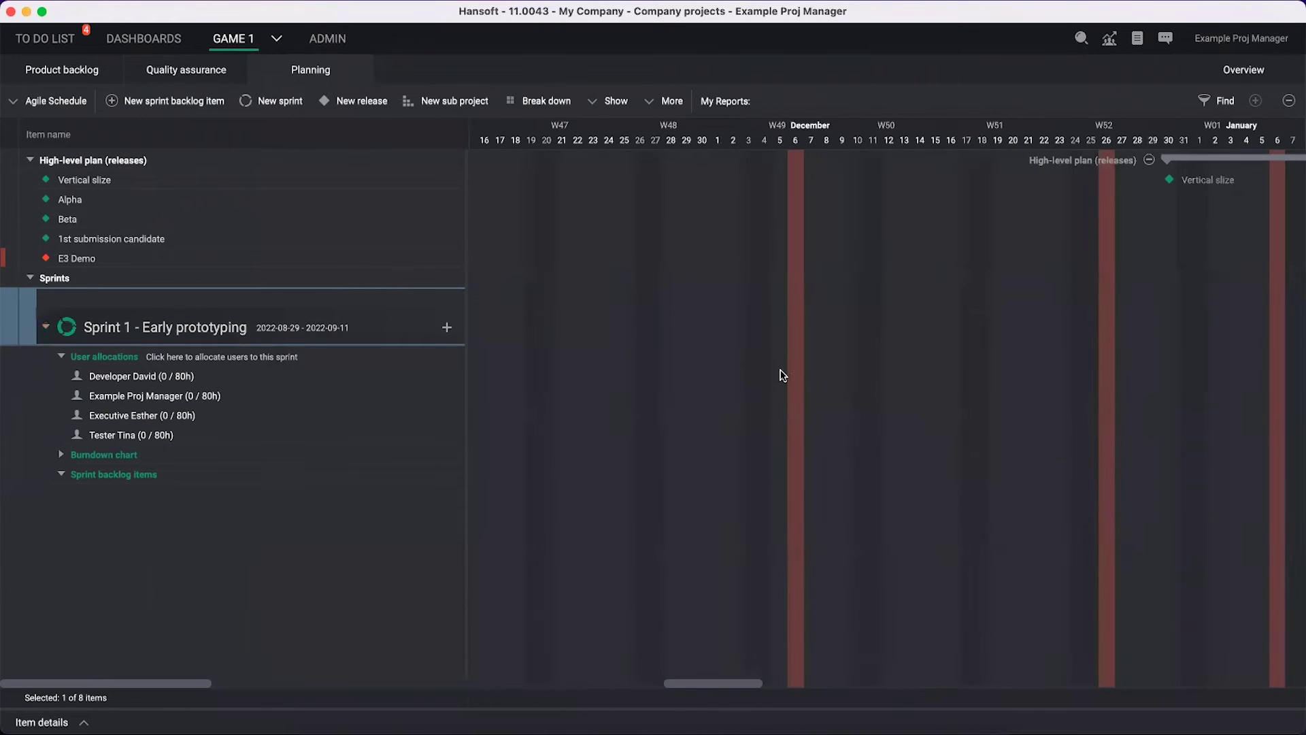
{"action": "mouse_move", "coordinate": [799, 308]}
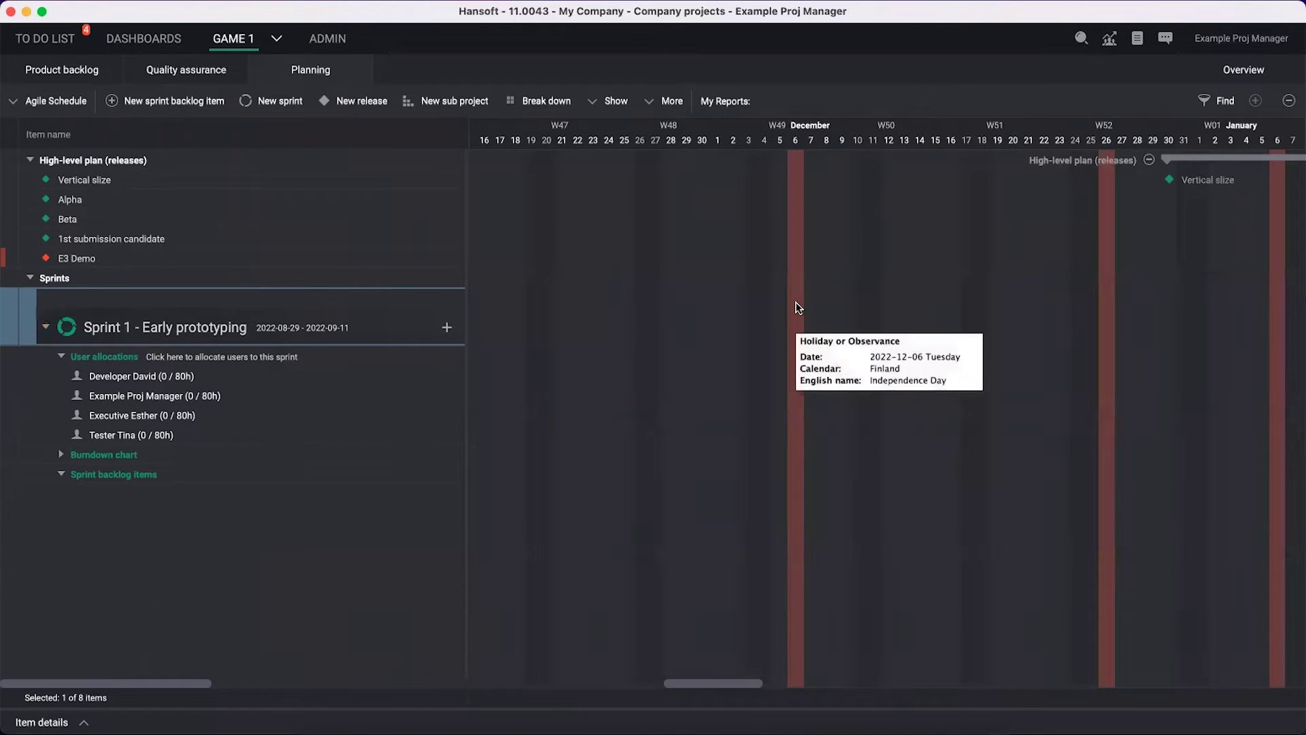
{"action": "scroll", "coordinate": [671, 411], "scroll_direction": "left", "scroll_amount": 20}
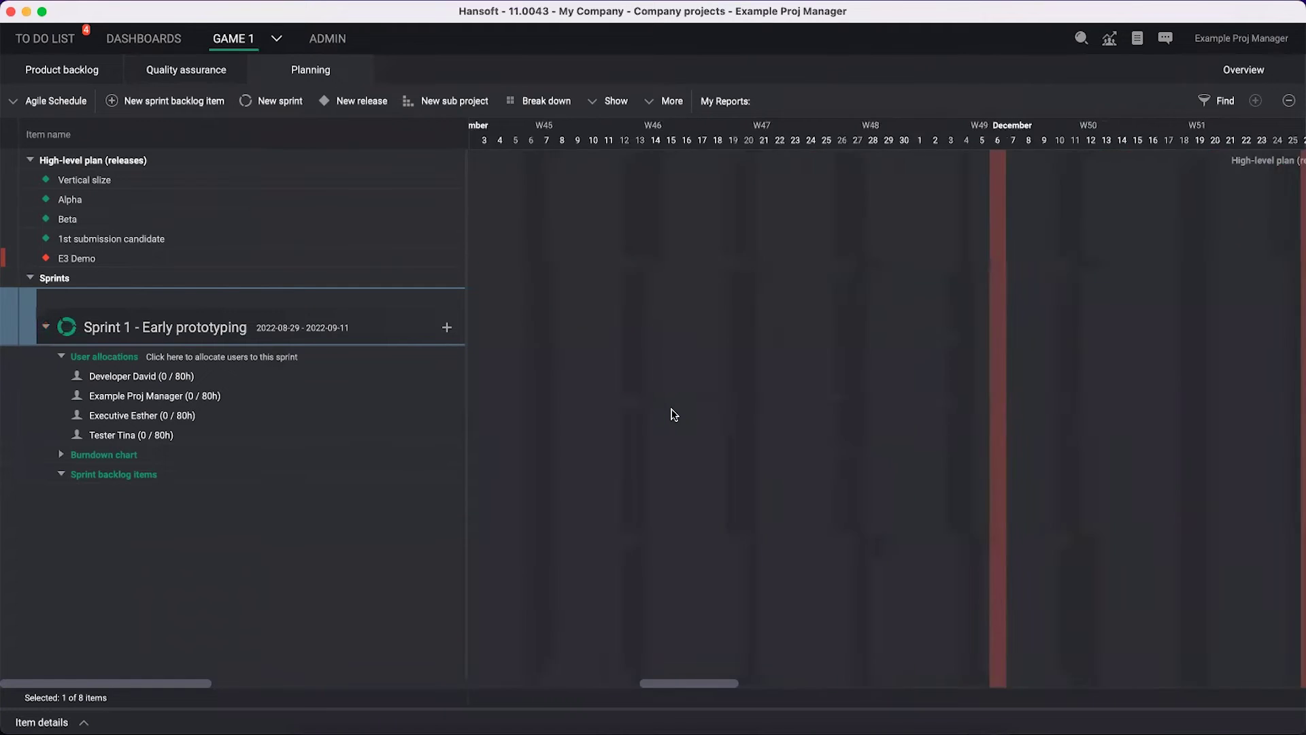
{"action": "scroll", "coordinate": [672, 413], "scroll_direction": "left", "scroll_amount": 10}
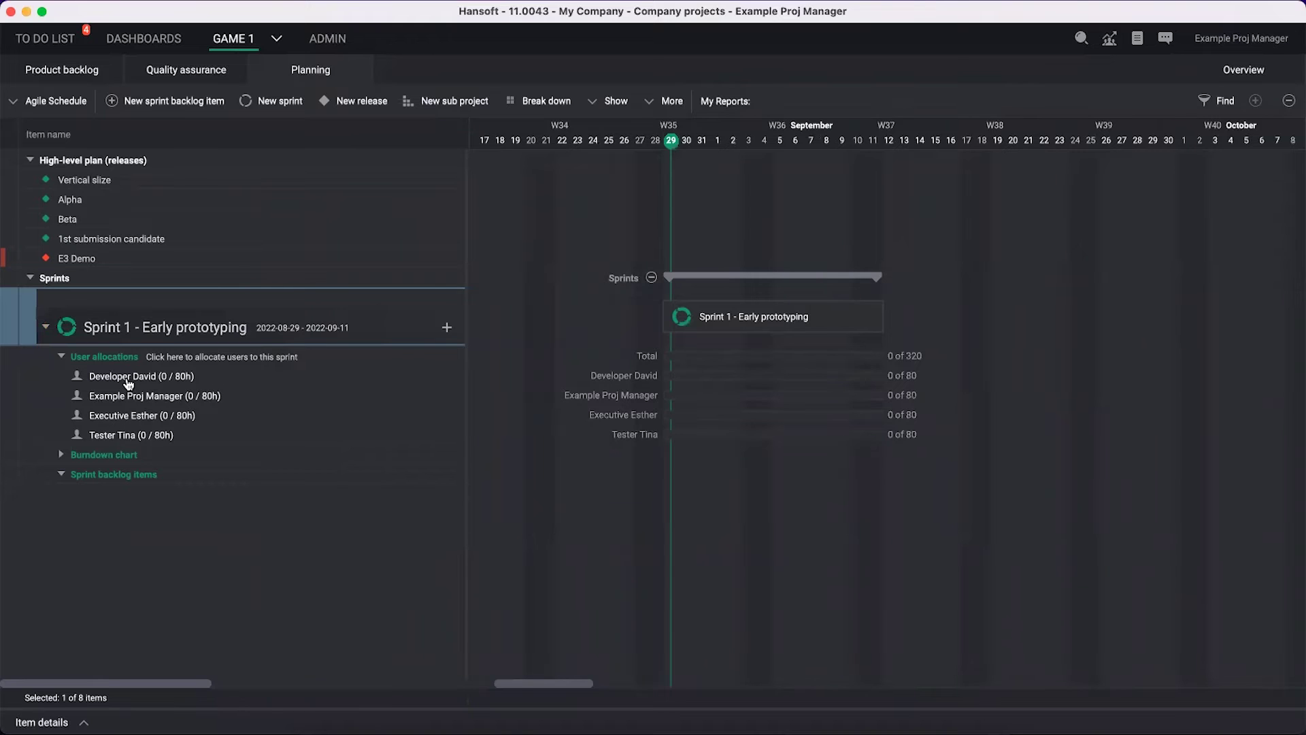
{"action": "right_click", "coordinate": [128, 383]}
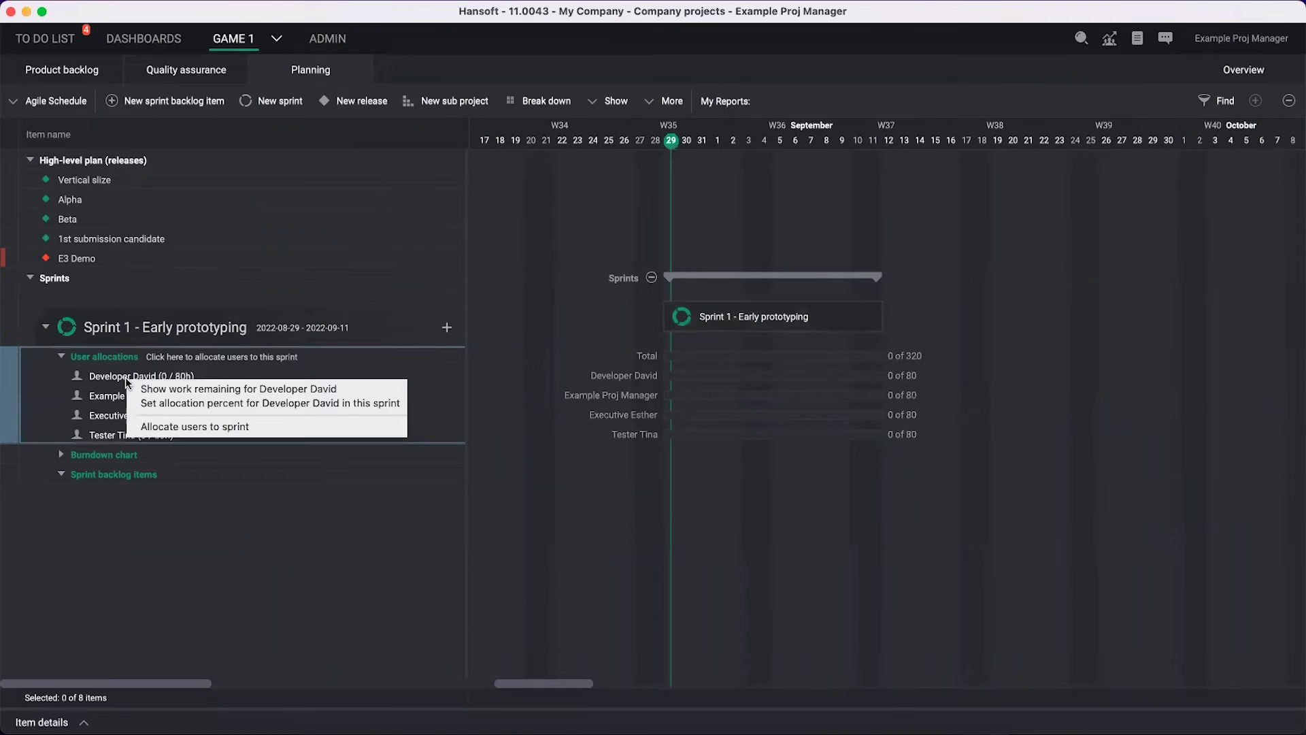
Step: Set the developer's allocation to 80% and the project manager's to 20%
{"action": "left_click", "coordinate": [156, 403]}
{"action": "type", "text": "80"}
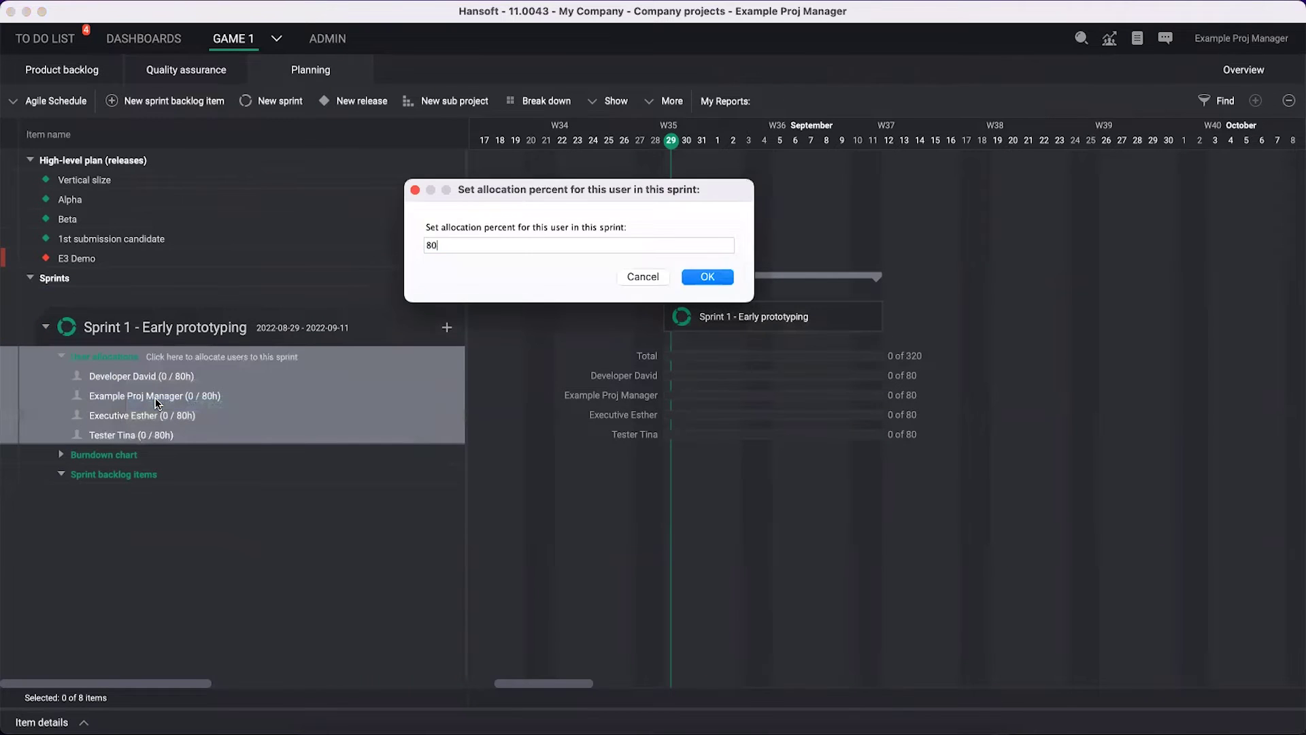
{"action": "key", "text": "Return"}
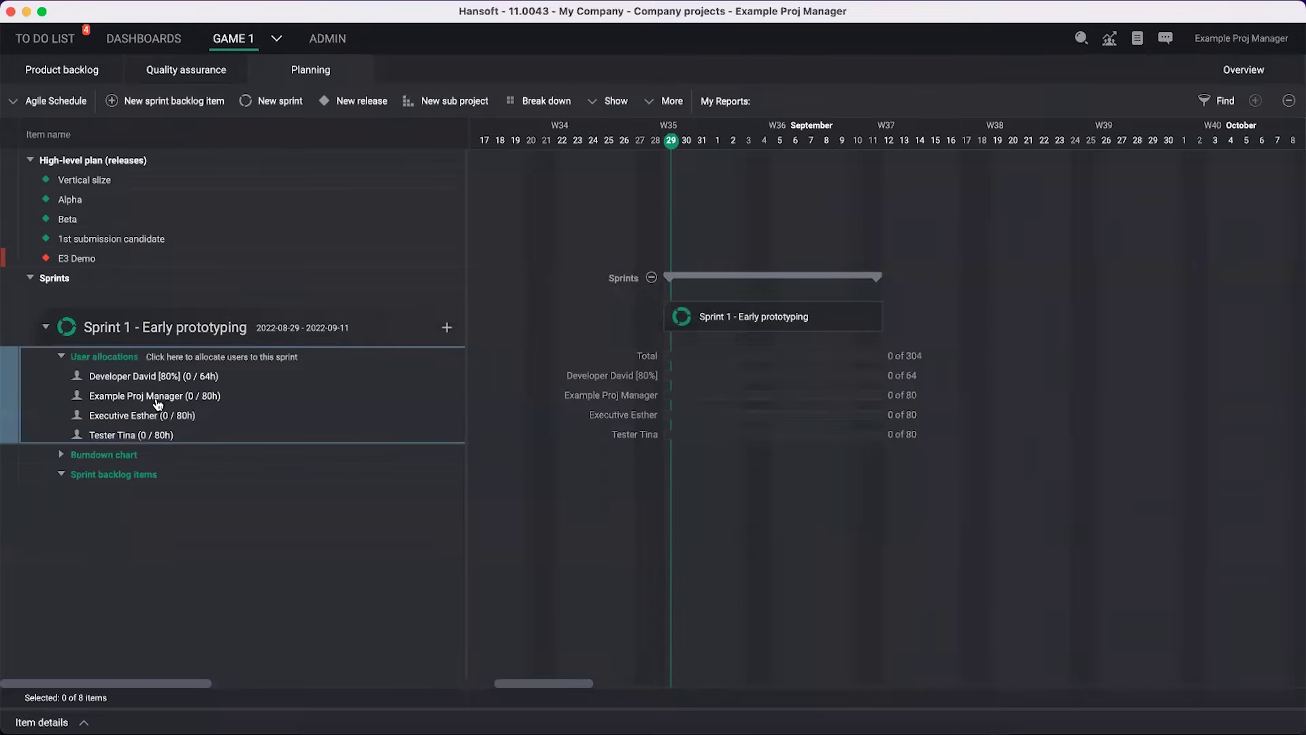
{"action": "right_click", "coordinate": [156, 400]}
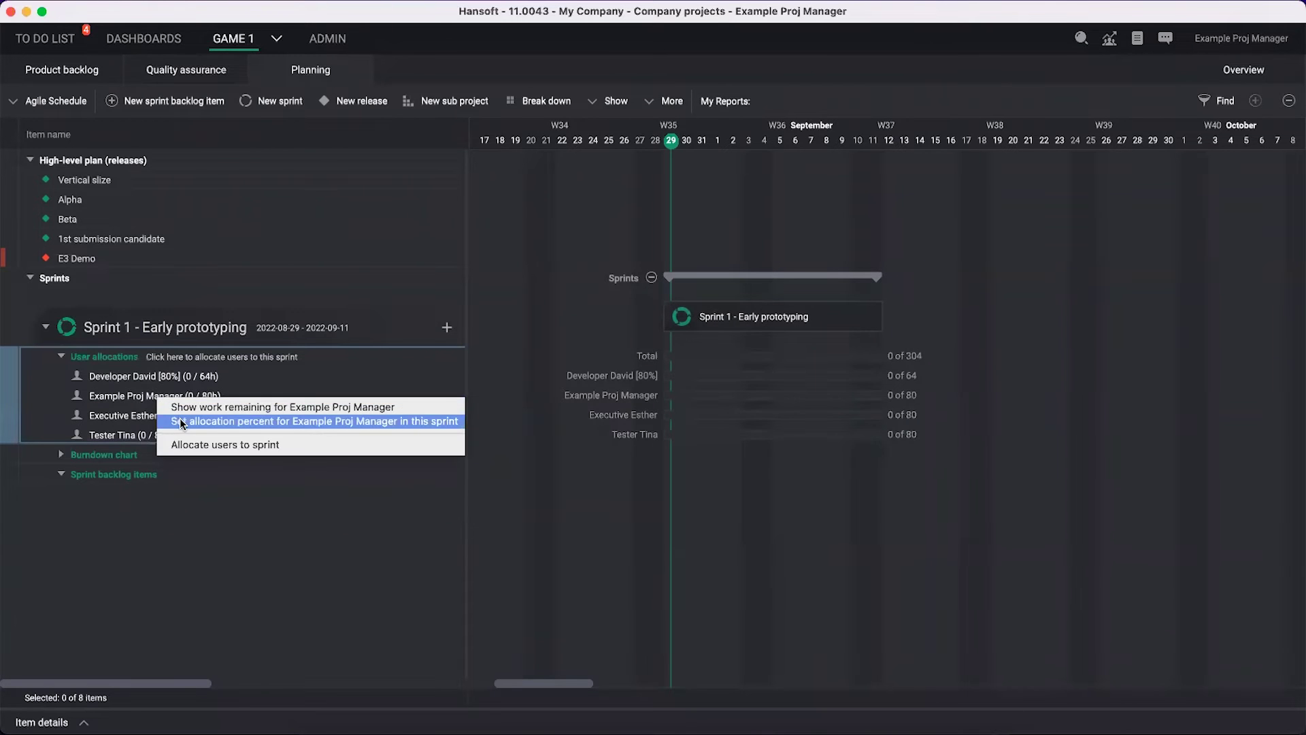
{"action": "left_click", "coordinate": [182, 422]}
{"action": "type", "text": "20"}
{"action": "key", "text": "Return"}
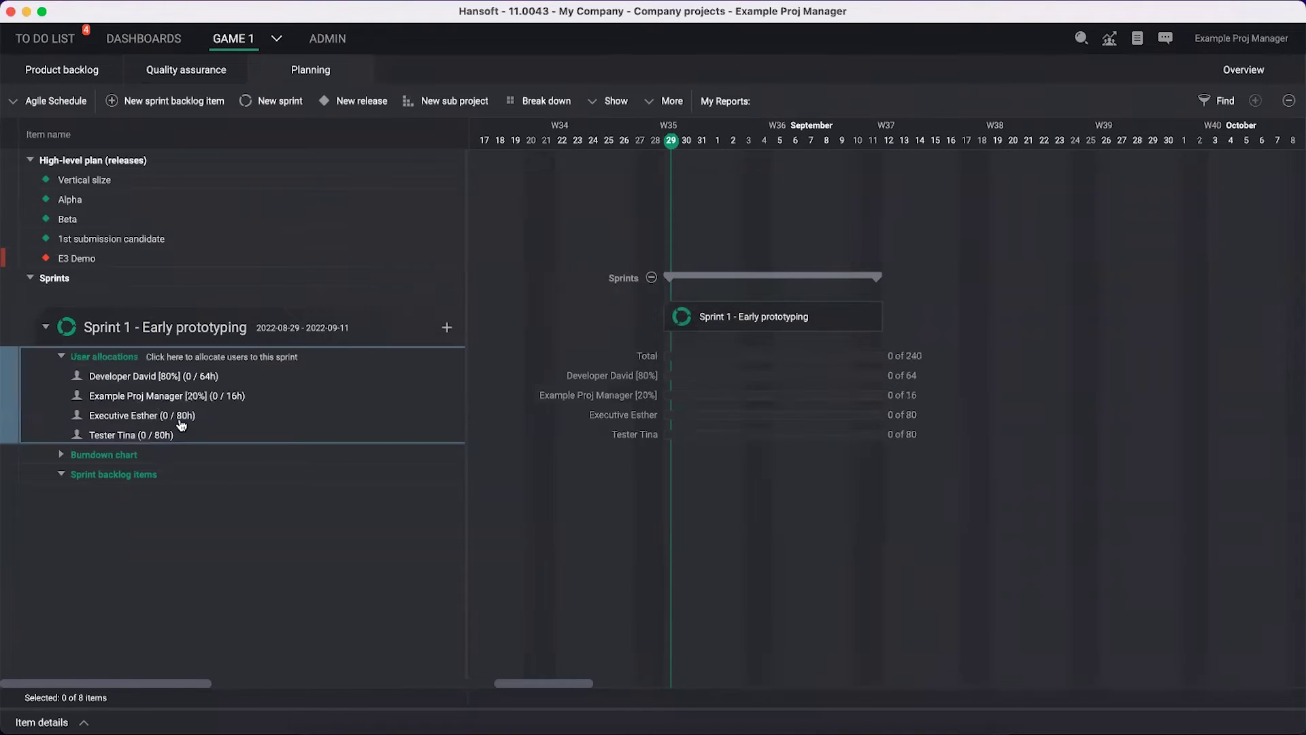
Step: Set the executive's allocation to 20% and the tester's to 80%
{"action": "right_click", "coordinate": [142, 420]}
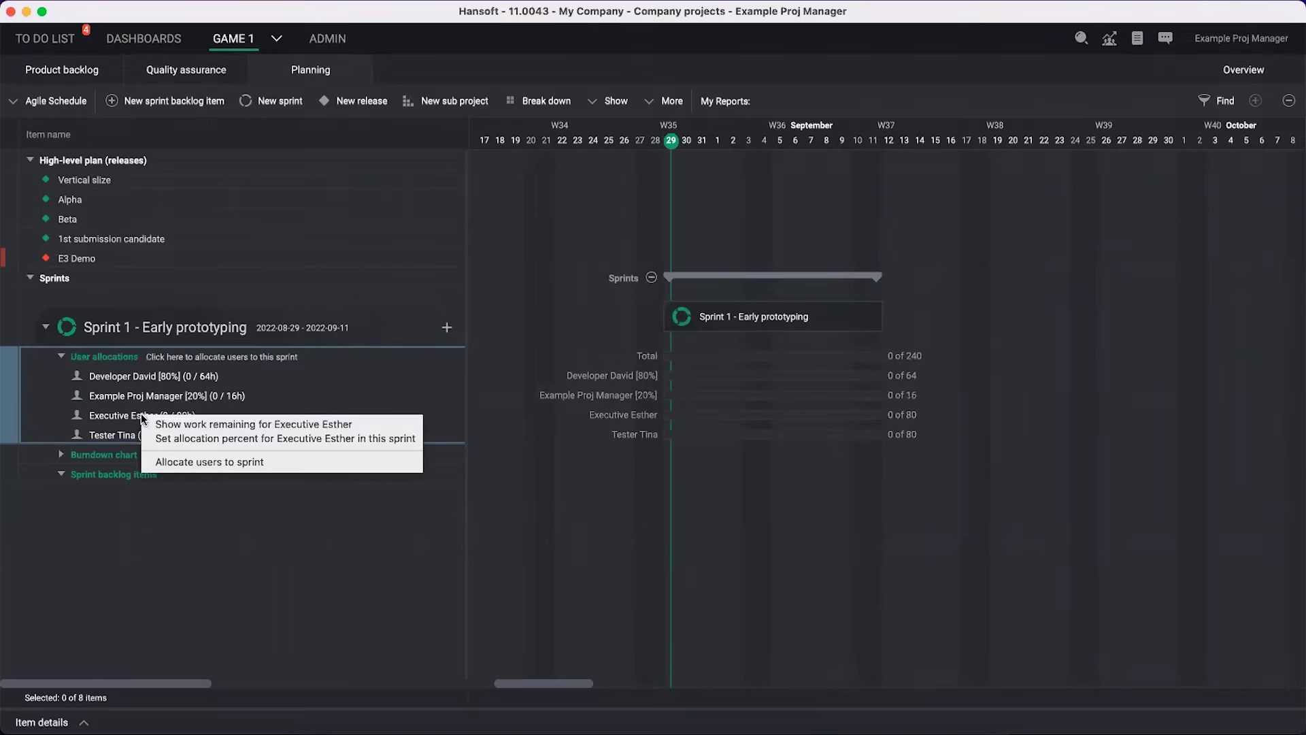
{"action": "left_click", "coordinate": [170, 439]}
{"action": "type", "text": "20"}
{"action": "key", "text": "Return"}
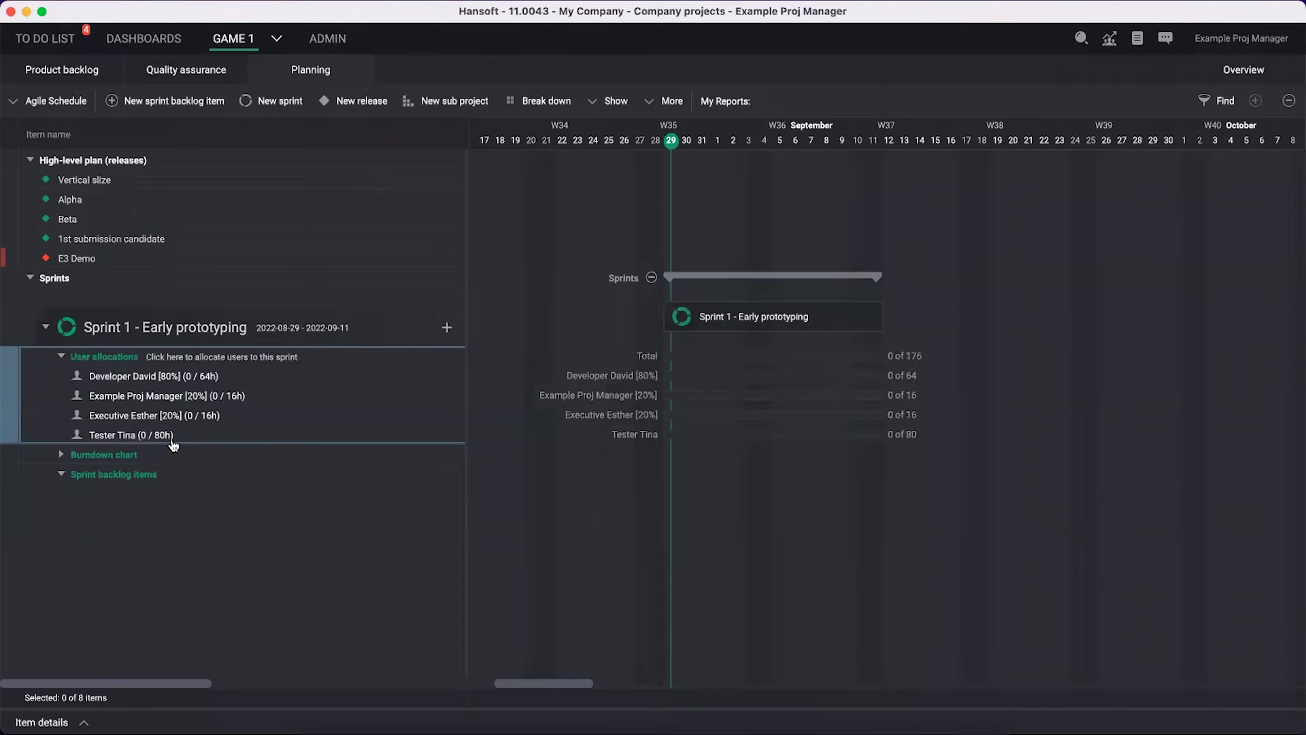
{"action": "right_click", "coordinate": [114, 440]}
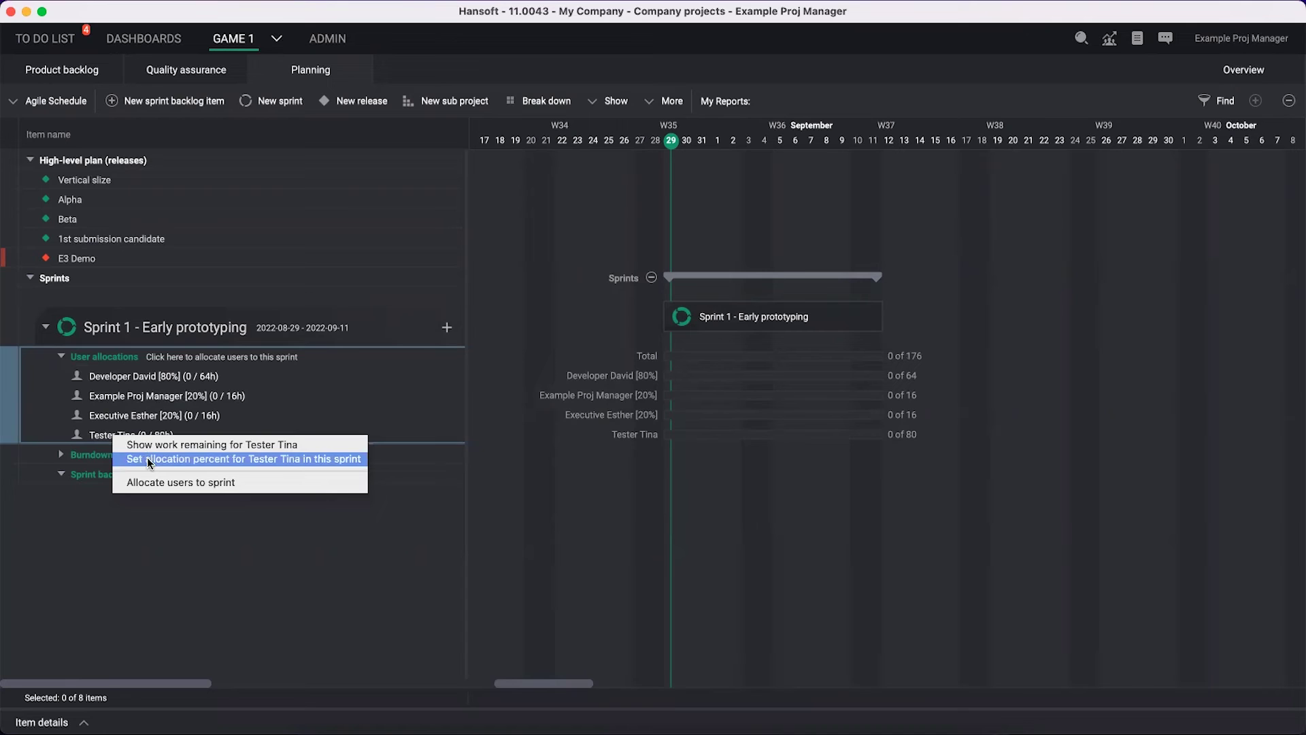
{"action": "left_click", "coordinate": [147, 458]}
{"action": "type", "text": "80"}
{"action": "key", "text": "Return"}
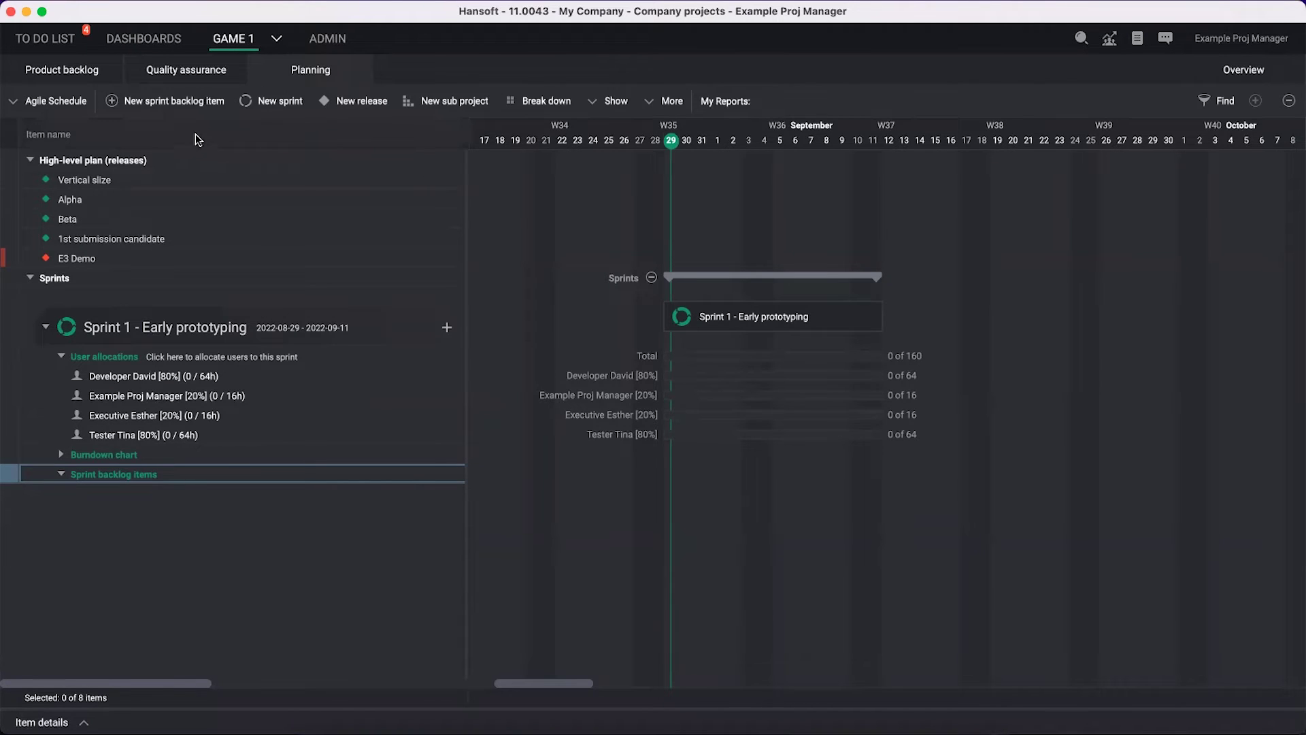
Step: Add a Sprint 1 backlog item named 'Hansoft training' and widen the list to show more columns
{"action": "left_click", "coordinate": [178, 101]}
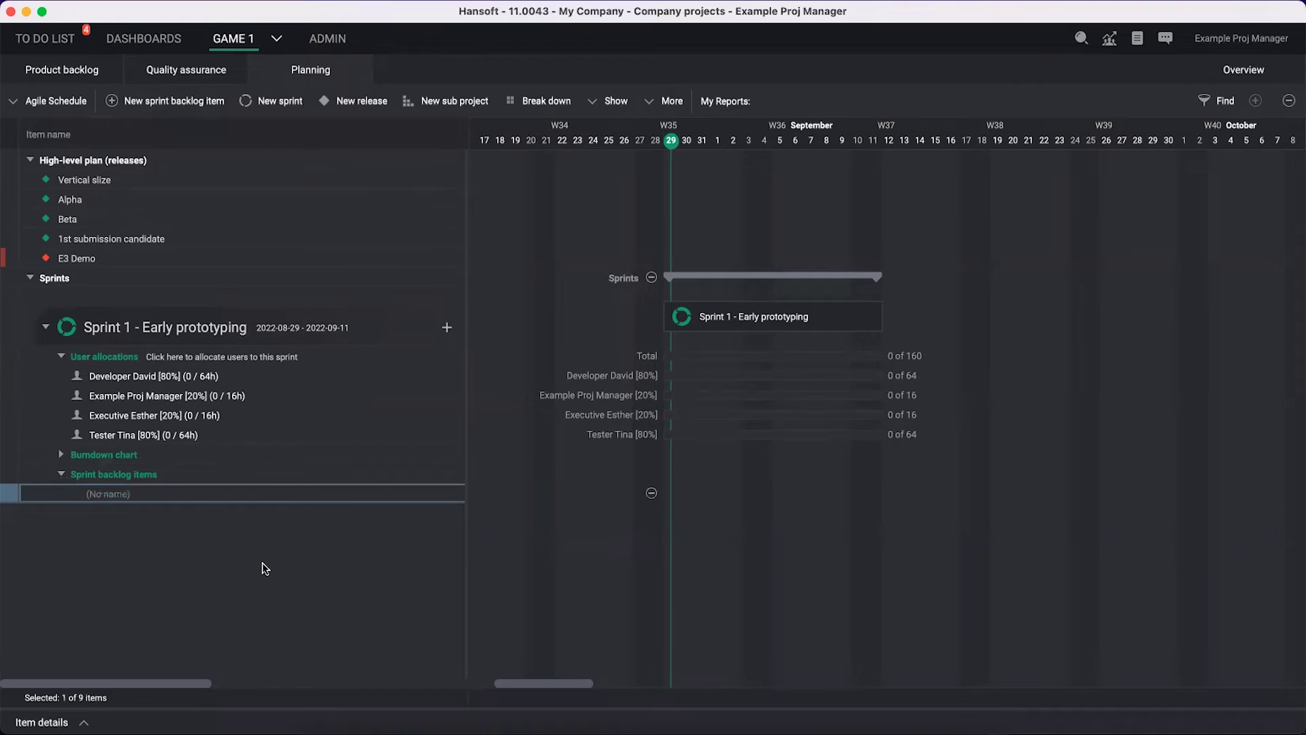
{"action": "type", "text": "Hans"}
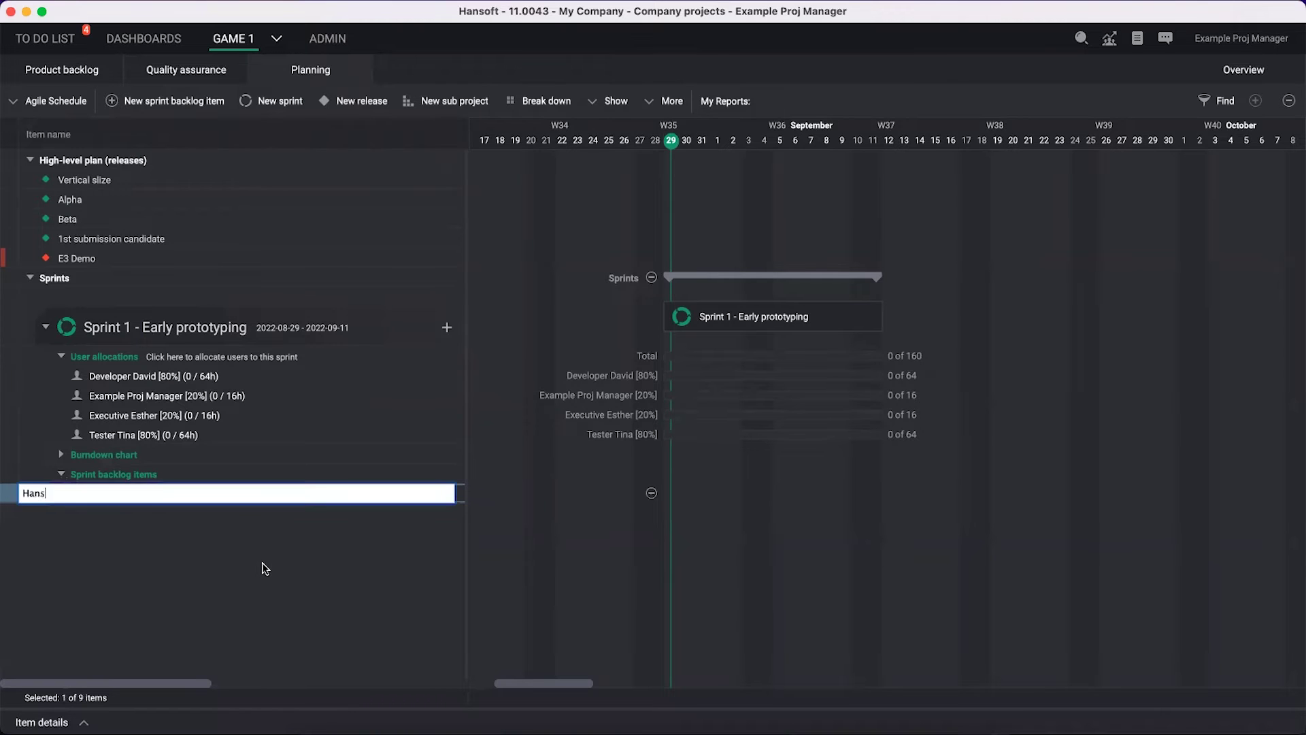
{"action": "type", "text": "oft training"}
{"action": "left_click", "coordinate": [430, 521]}
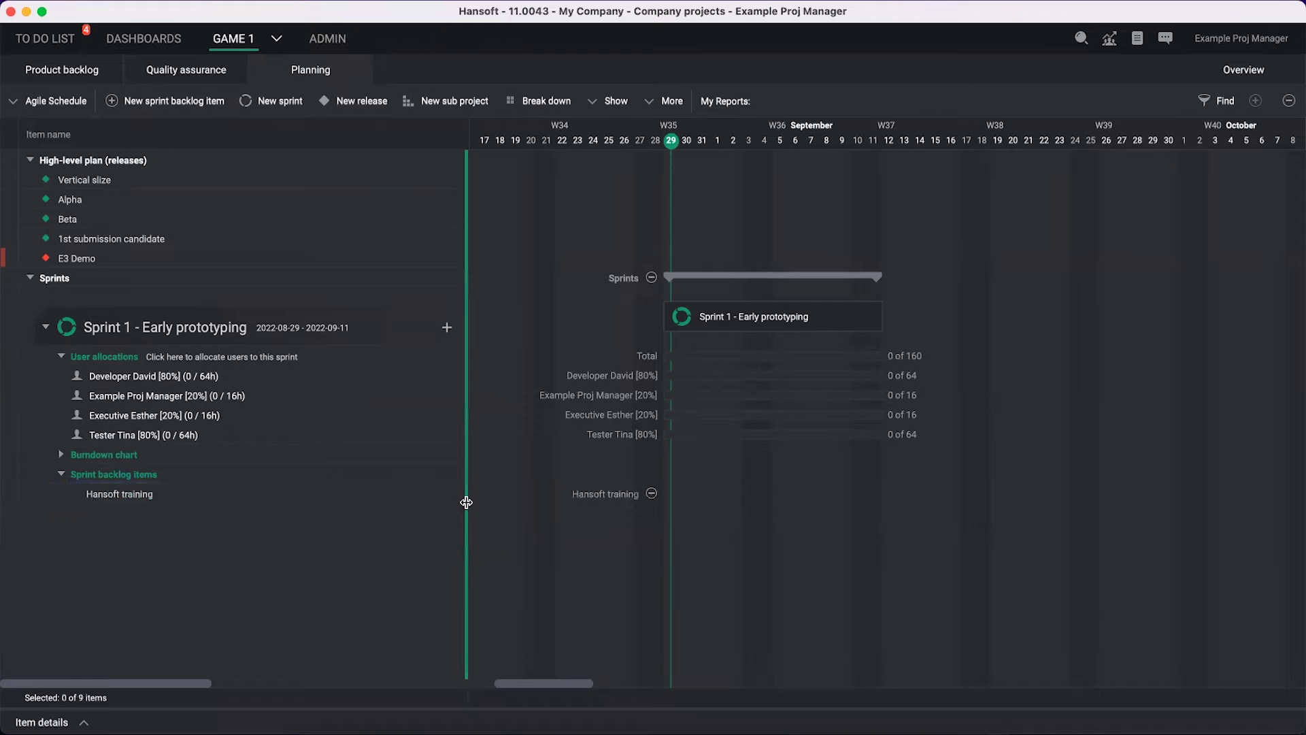
{"action": "left_click_drag", "start_coordinate": [467, 502], "coordinate": [728, 489]}
Step: Assign Hansoft training to all four users with 4h of work remaining
{"action": "left_click", "coordinate": [502, 501]}
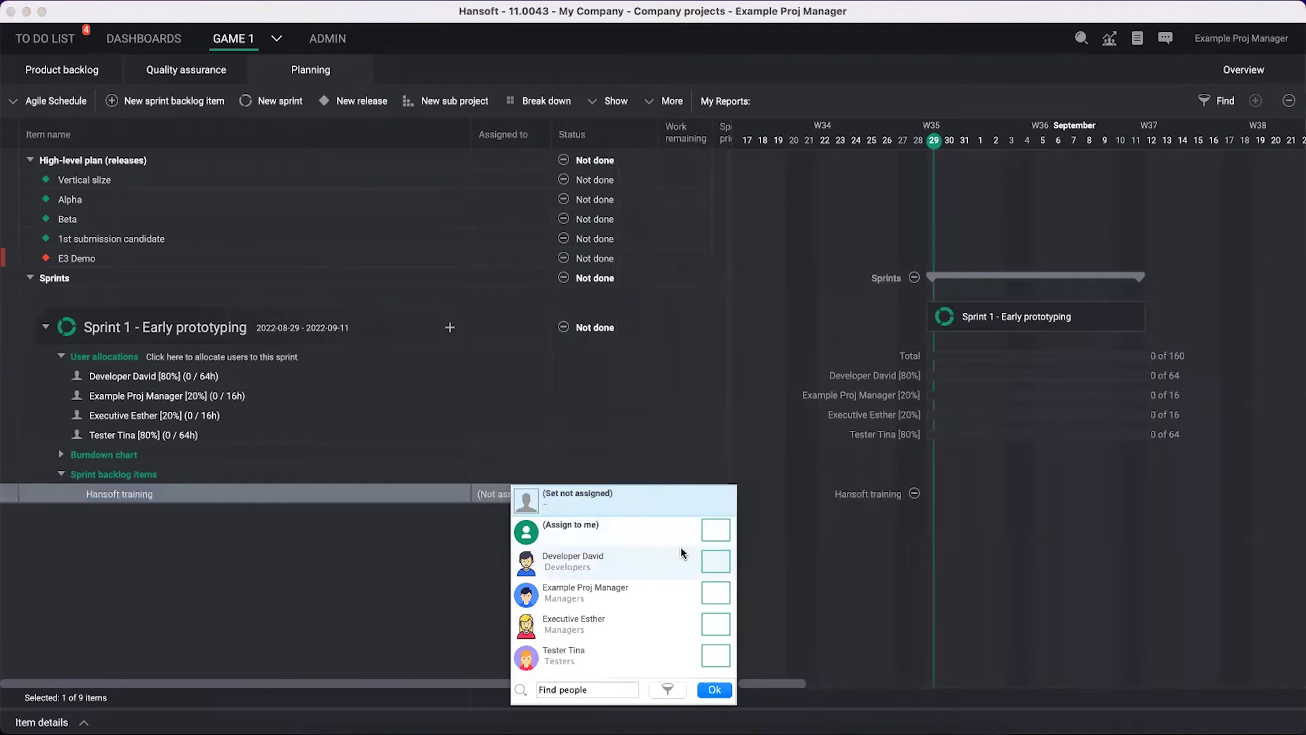
{"action": "left_click", "coordinate": [695, 566]}
{"action": "left_click", "coordinate": [696, 599]}
{"action": "left_click", "coordinate": [696, 629]}
{"action": "left_click", "coordinate": [704, 659]}
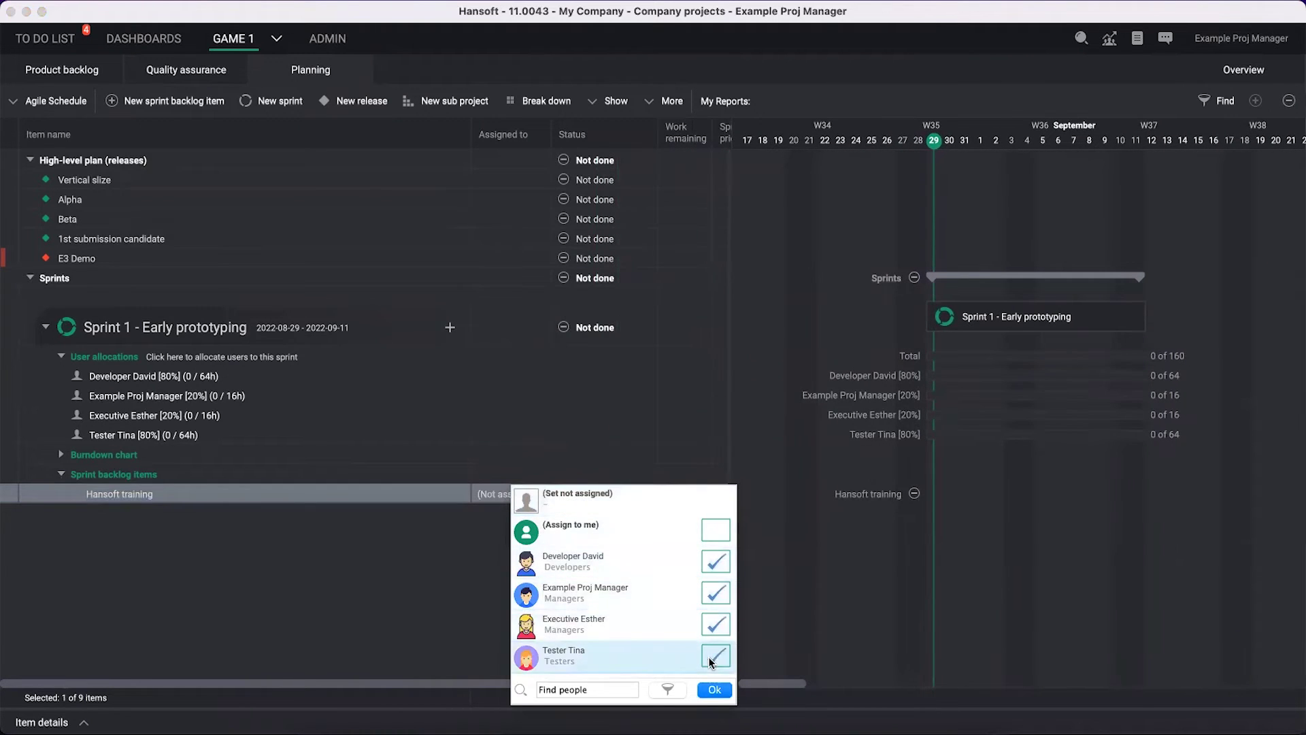
{"action": "left_click", "coordinate": [708, 692]}
{"action": "left_click", "coordinate": [683, 493]}
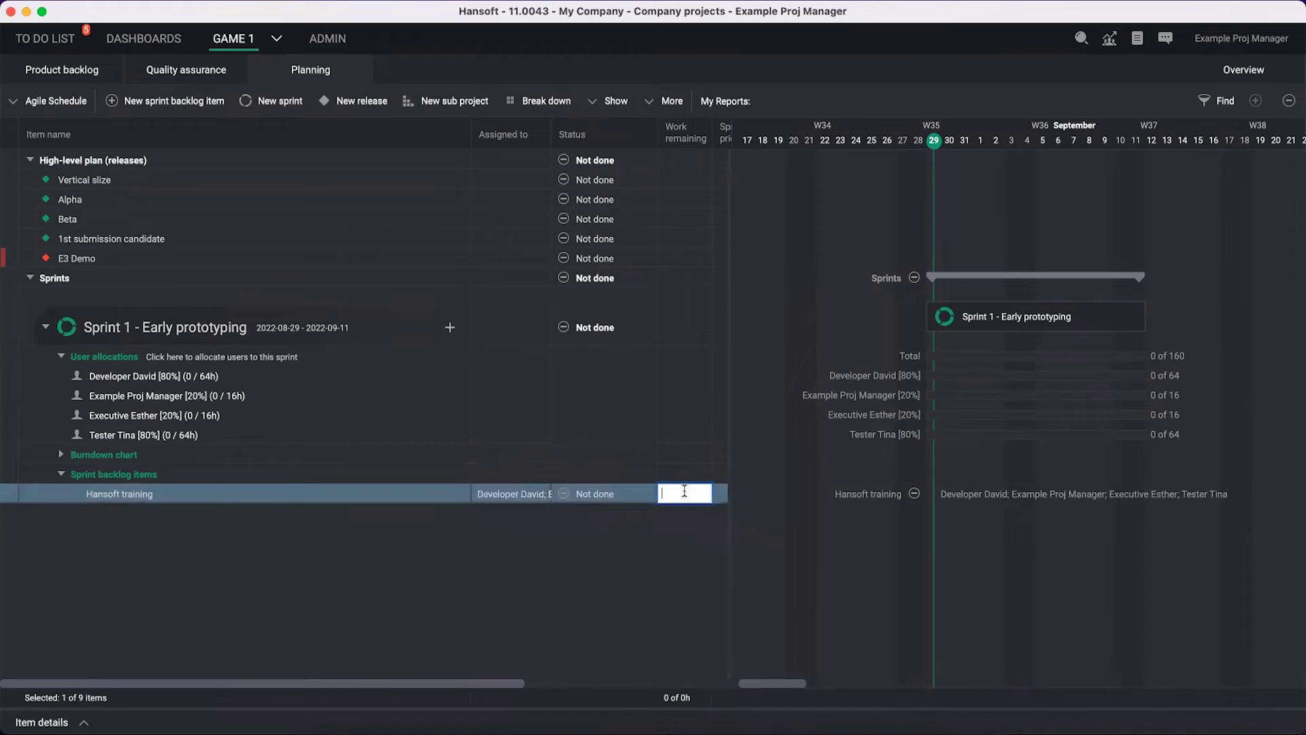
{"action": "type", "text": "4"}
{"action": "key", "text": "Return"}
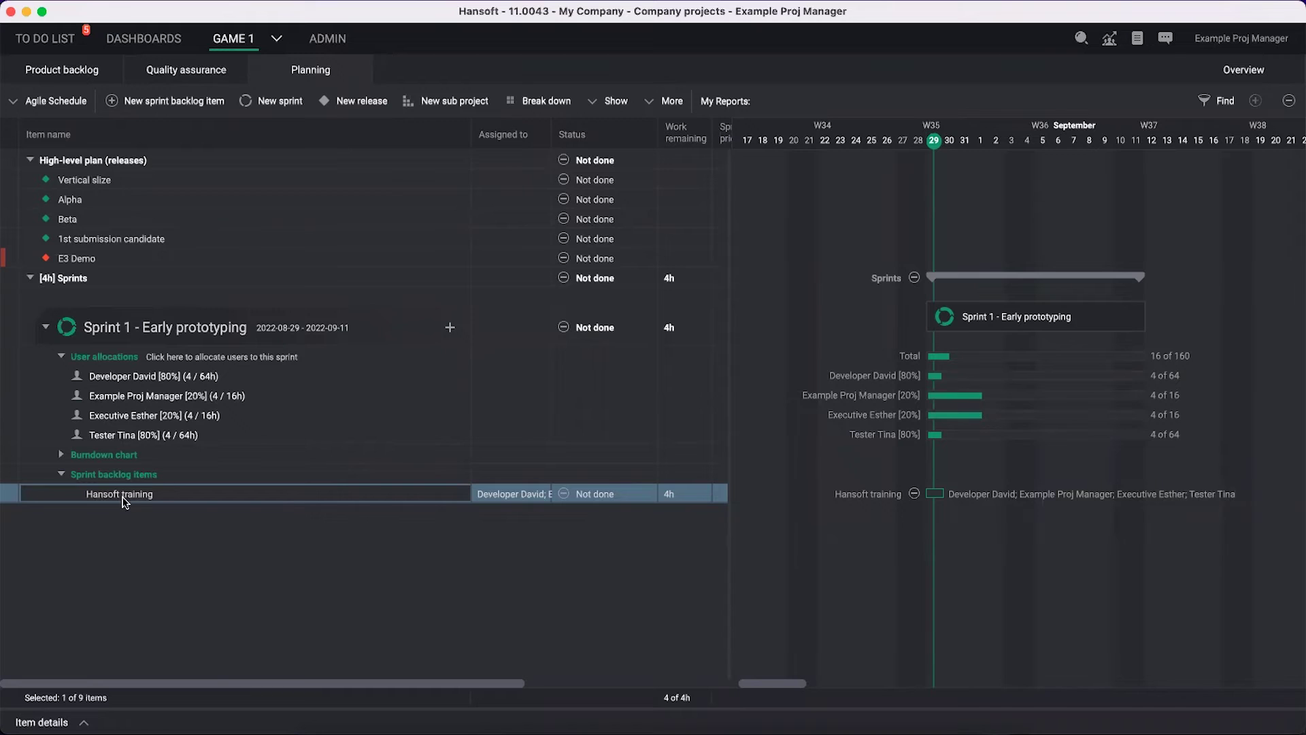
Step: From the Game 1 product backlog, drag Build pipeline improvements 1 and Basic 3D animation tools into Sprint 1
{"action": "double_click", "coordinate": [54, 75]}
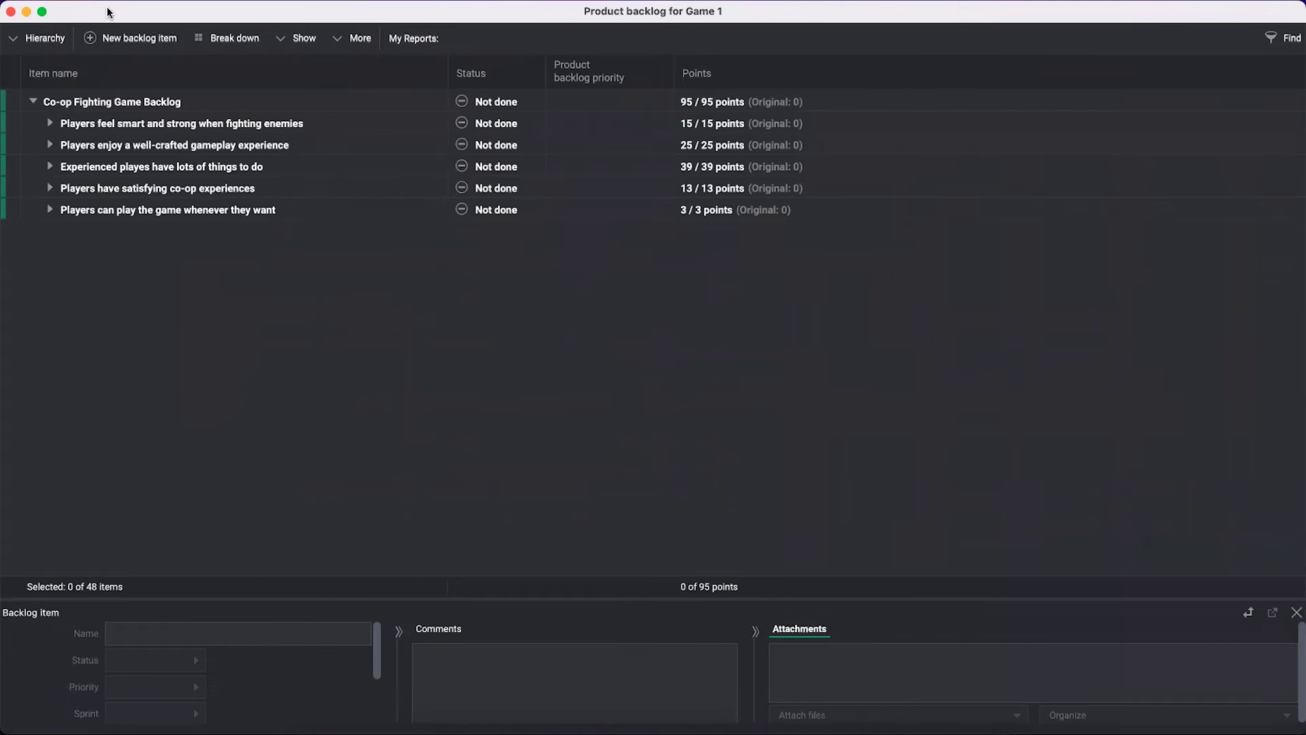
{"action": "left_click_drag", "start_coordinate": [107, 12], "coordinate": [581, 68]}
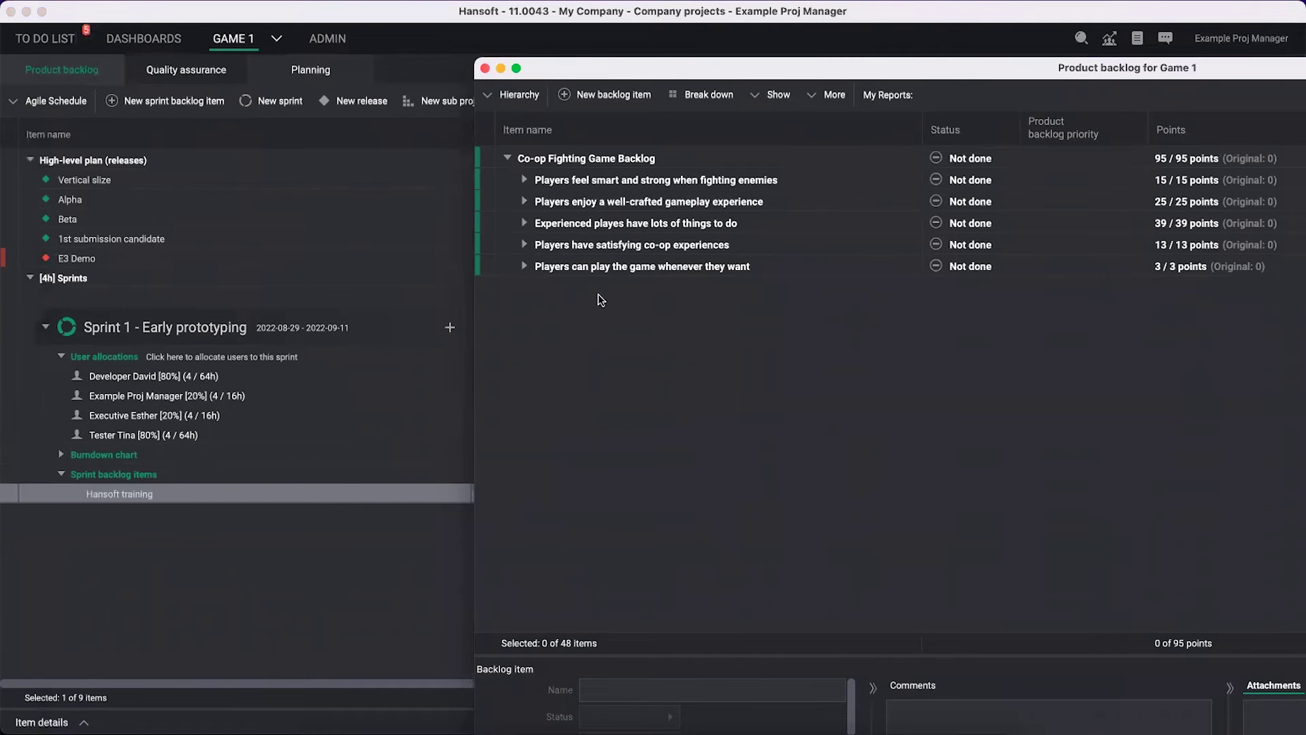
{"action": "left_click", "coordinate": [525, 202]}
{"action": "left_click", "coordinate": [616, 226]}
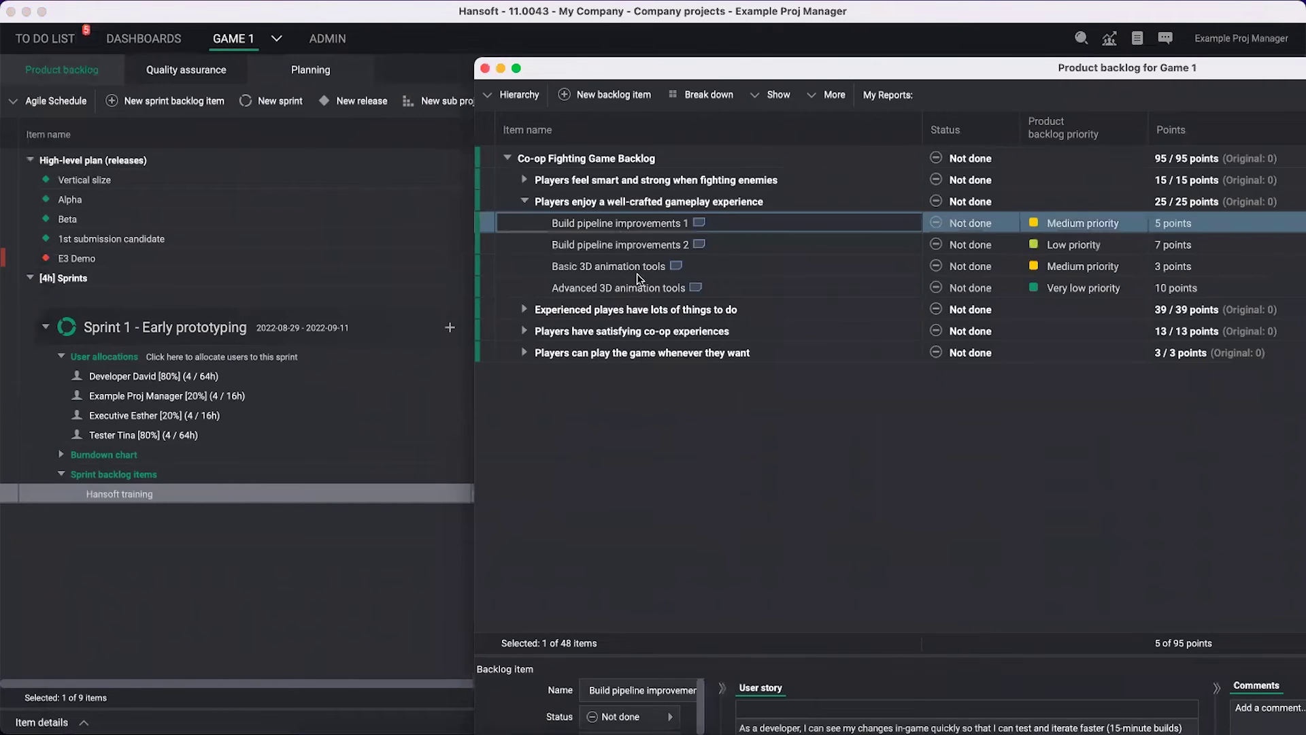
{"action": "left_click", "coordinate": [616, 268], "text": "super"}
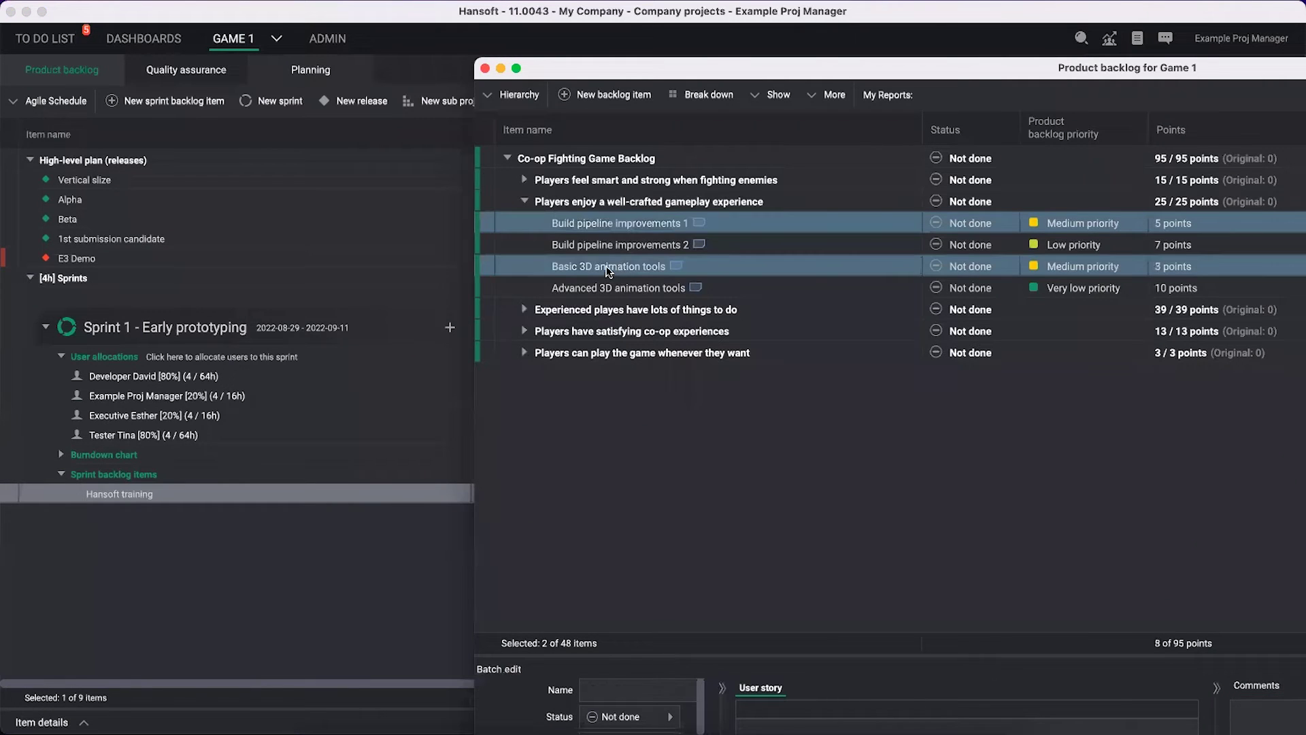
{"action": "left_click_drag", "start_coordinate": [609, 271], "coordinate": [206, 491]}
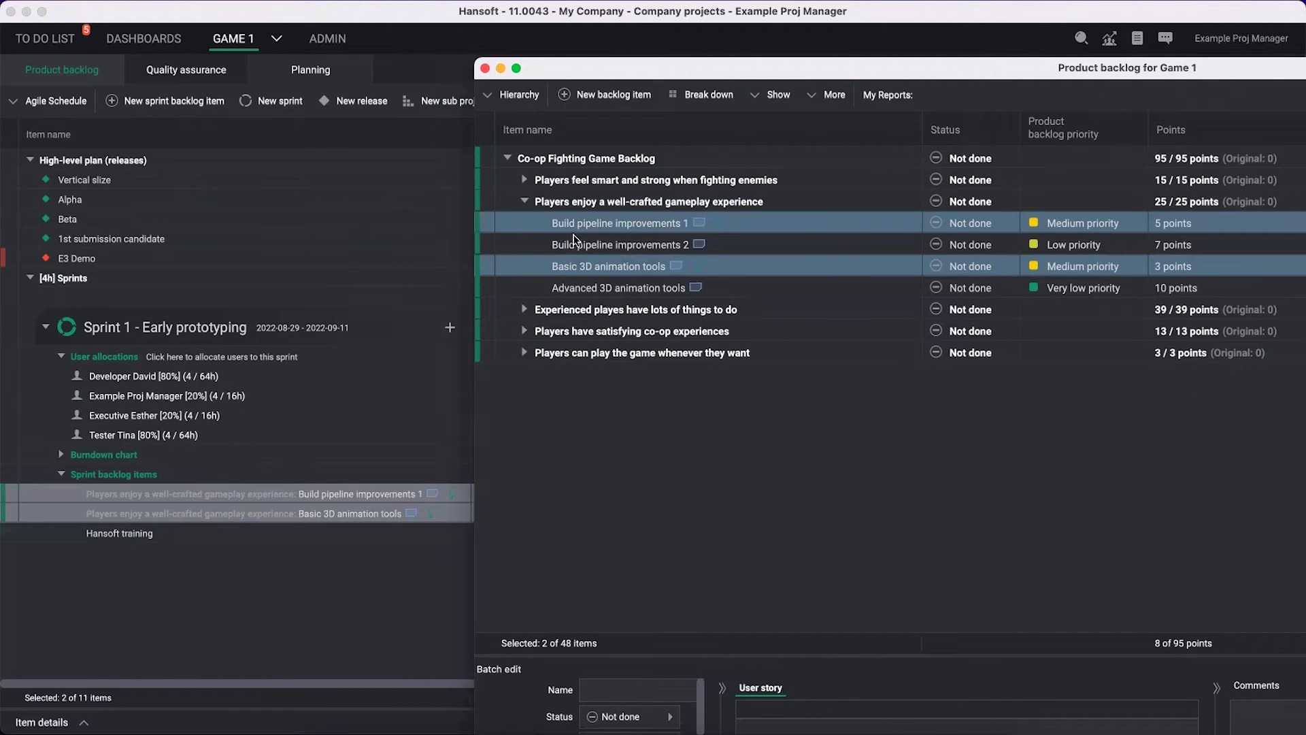
Step: Check Build pipeline improvements 1's sprint commitment, then close the product backlog window
{"action": "left_click", "coordinate": [517, 227]}
{"action": "right_click", "coordinate": [598, 223]}
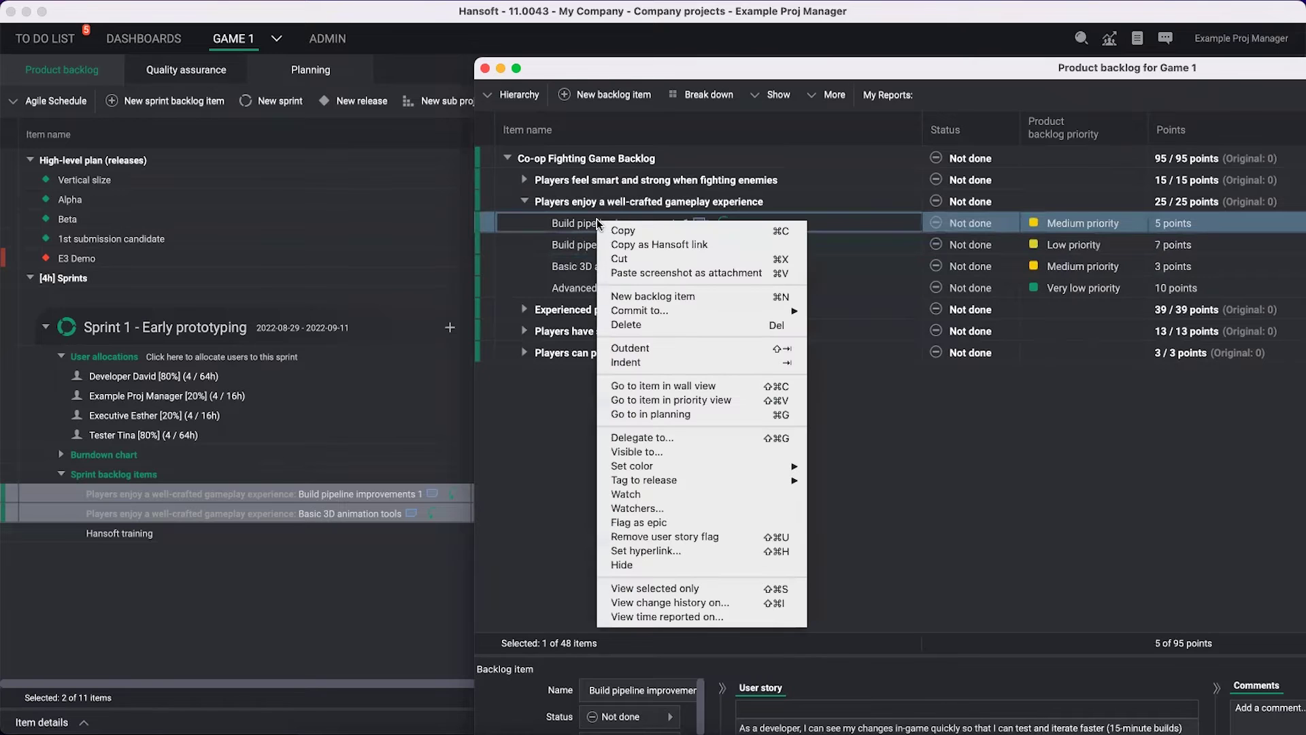
{"action": "mouse_move", "coordinate": [690, 312]}
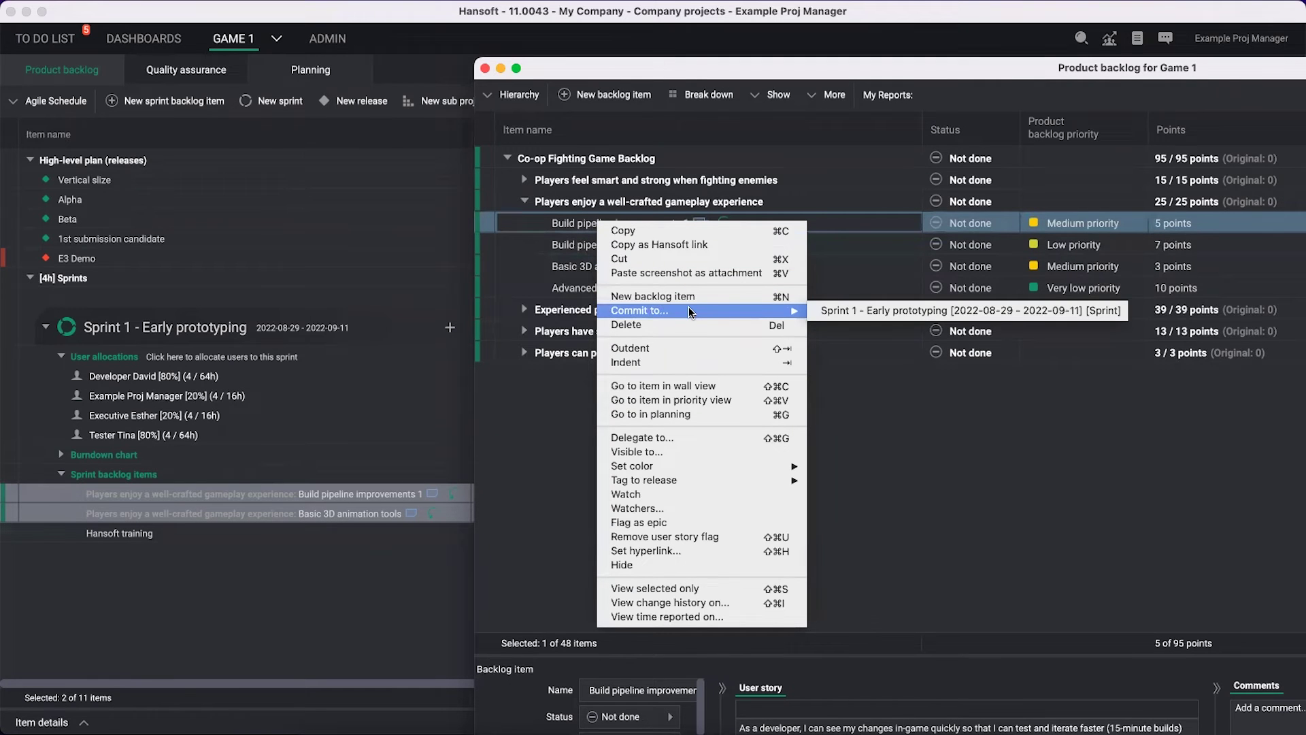
{"action": "left_click", "coordinate": [559, 225]}
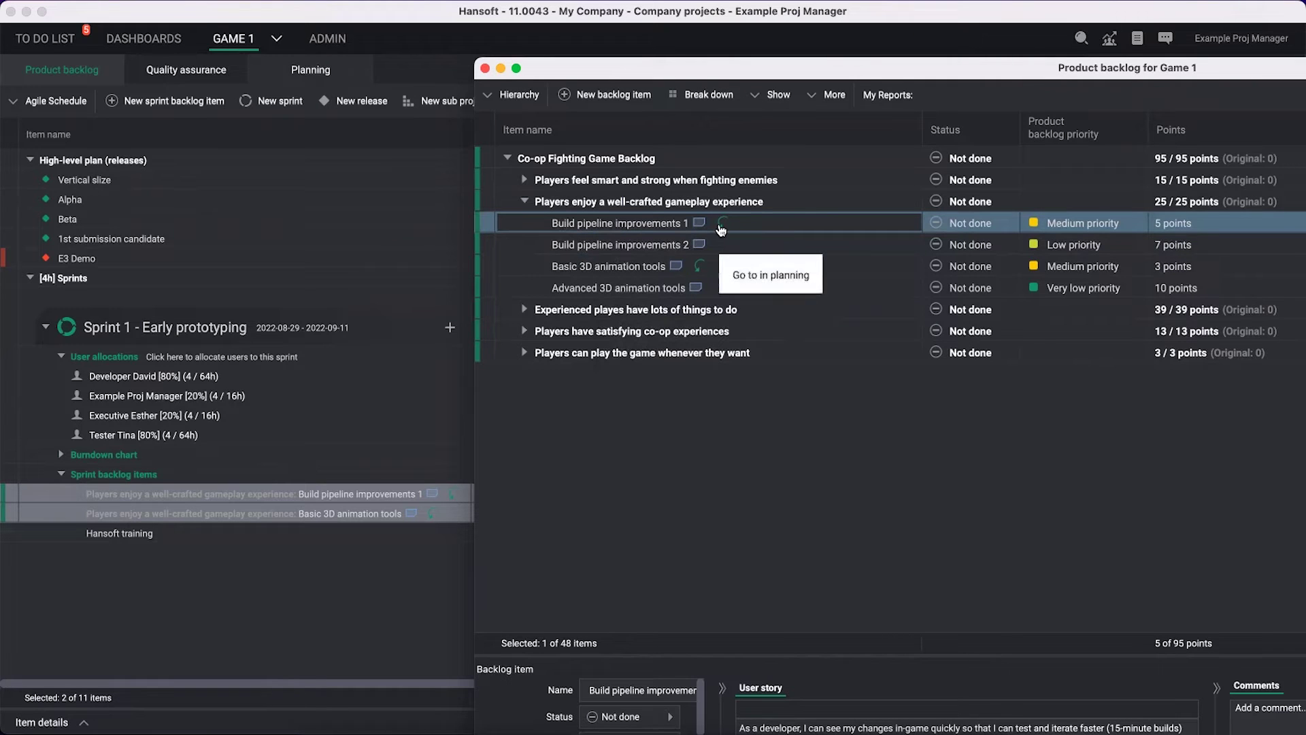
{"action": "left_click", "coordinate": [485, 68]}
{"action": "left_click", "coordinate": [353, 512]}
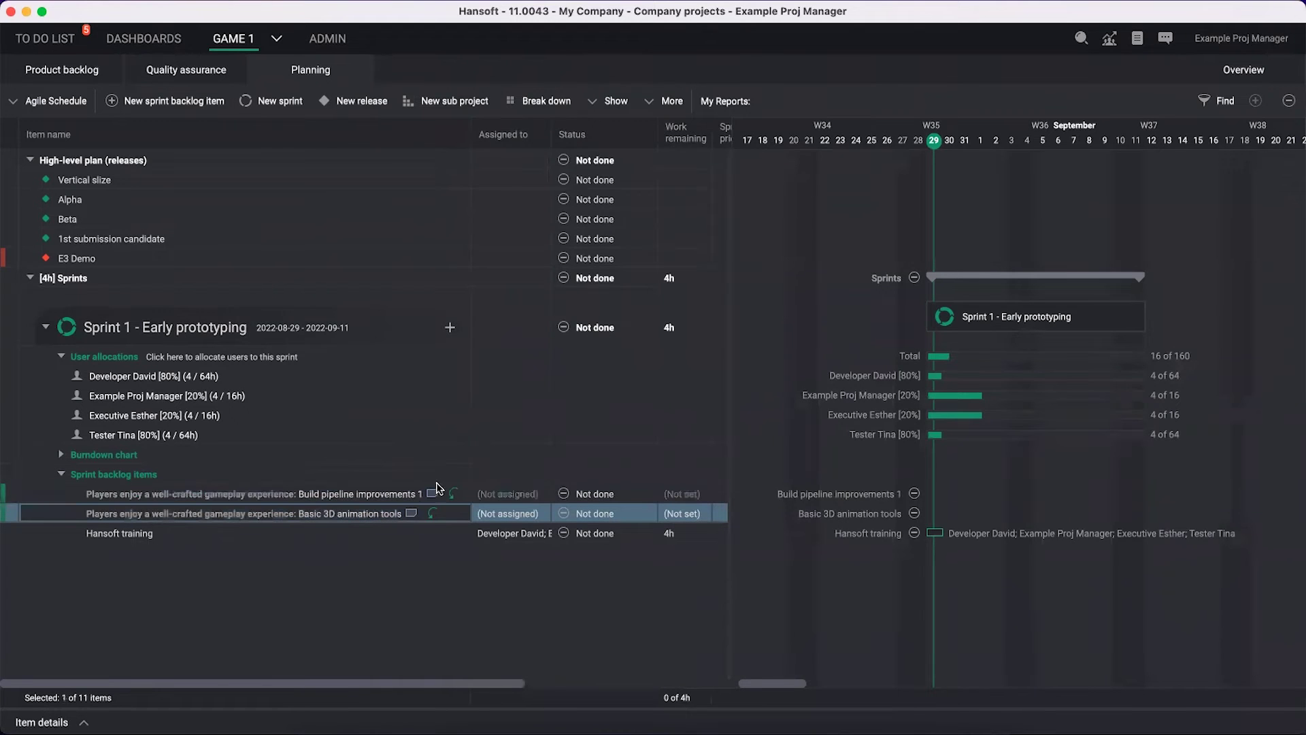
Step: Add child tasks Task 1, Task 2 and Task 3 under Build pipeline improvements 1
{"action": "left_click", "coordinate": [361, 496]}
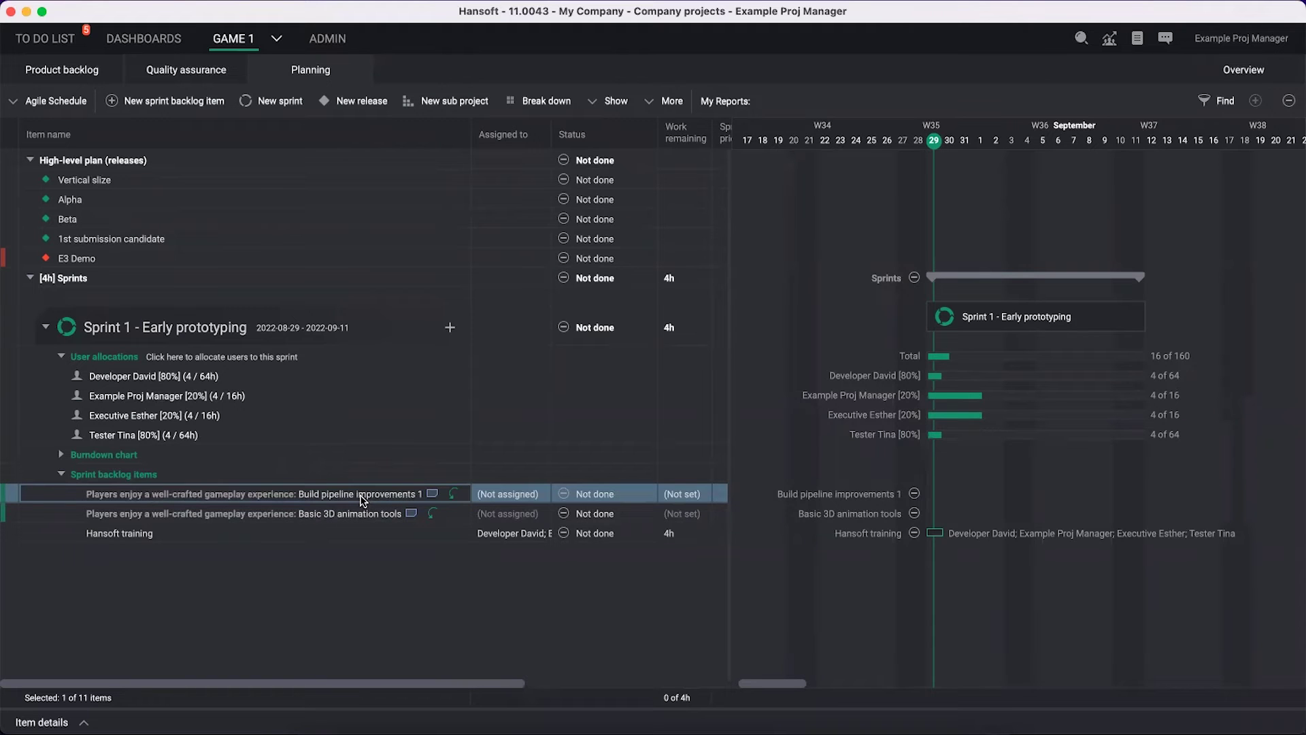
{"action": "key", "text": "Insert"}
{"action": "type", "text": "Task 1"}
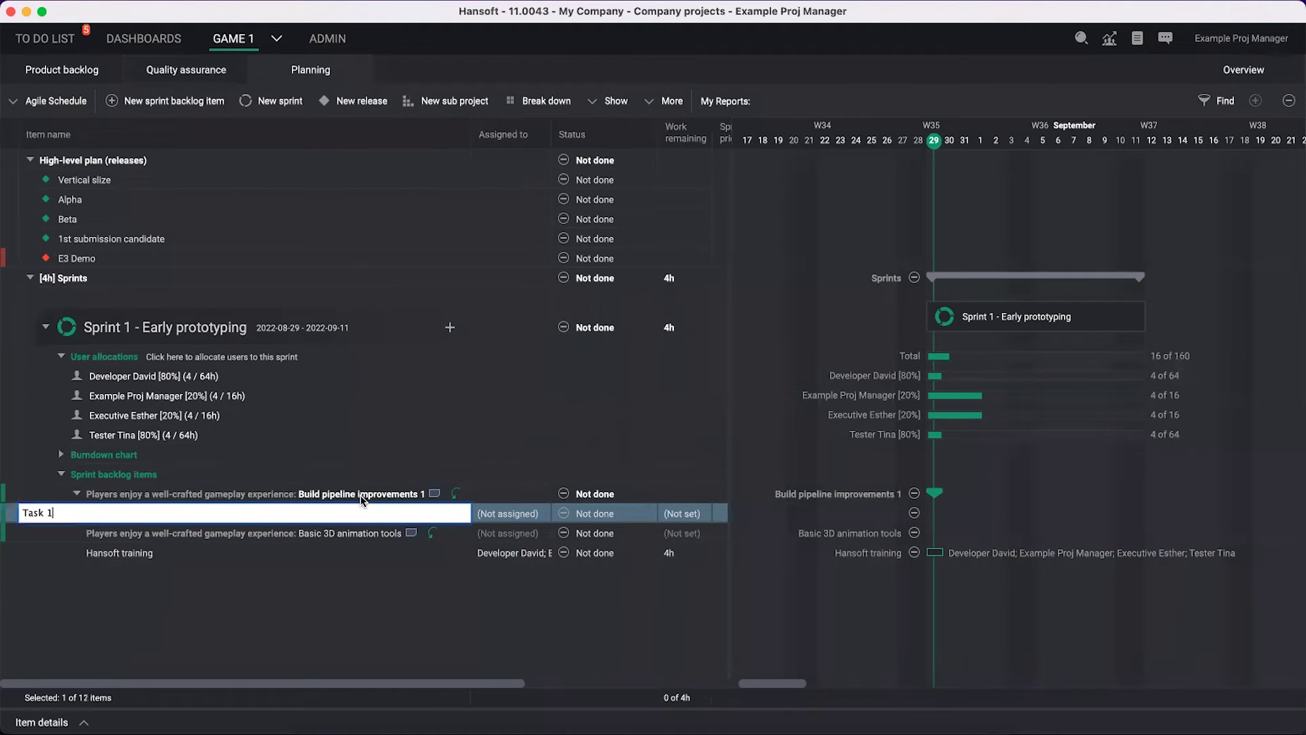
{"action": "key", "text": "Return"}
{"action": "type", "text": "Task 2"}
{"action": "key", "text": "Return"}
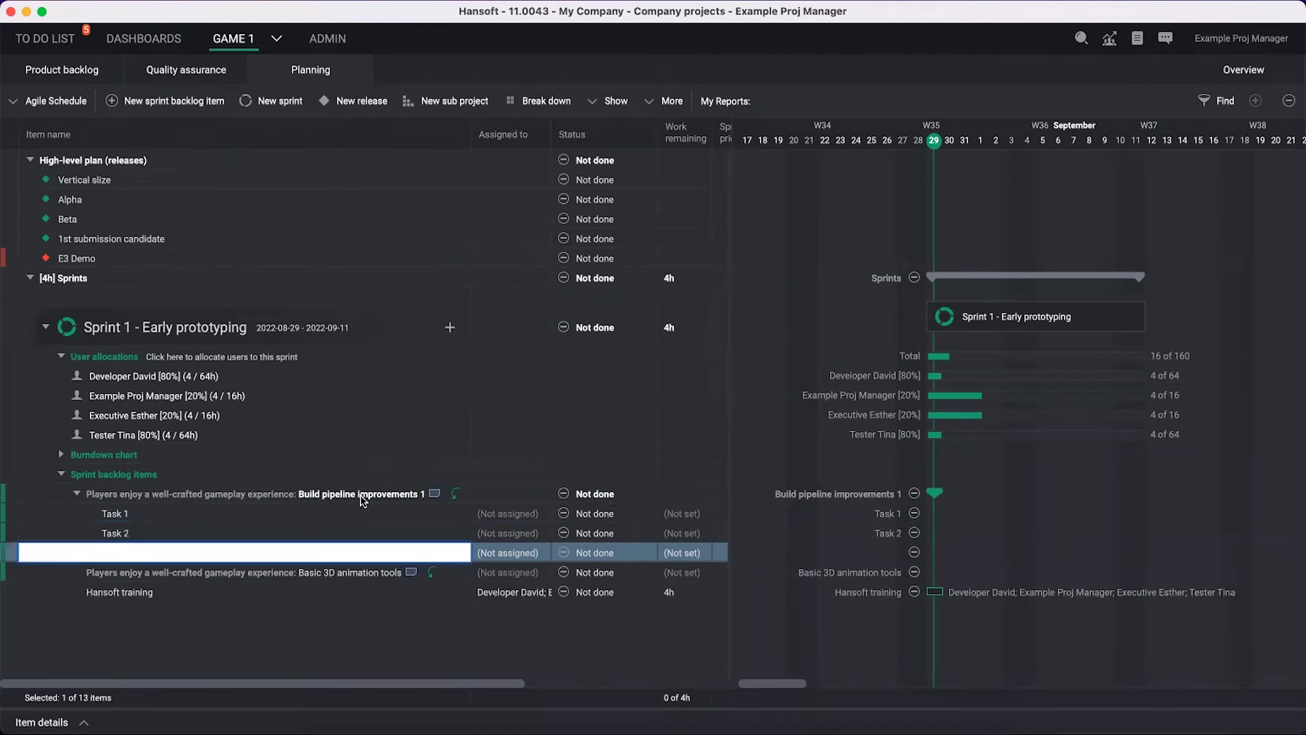
{"action": "type", "text": "Task 3"}
{"action": "left_click", "coordinate": [323, 498]}
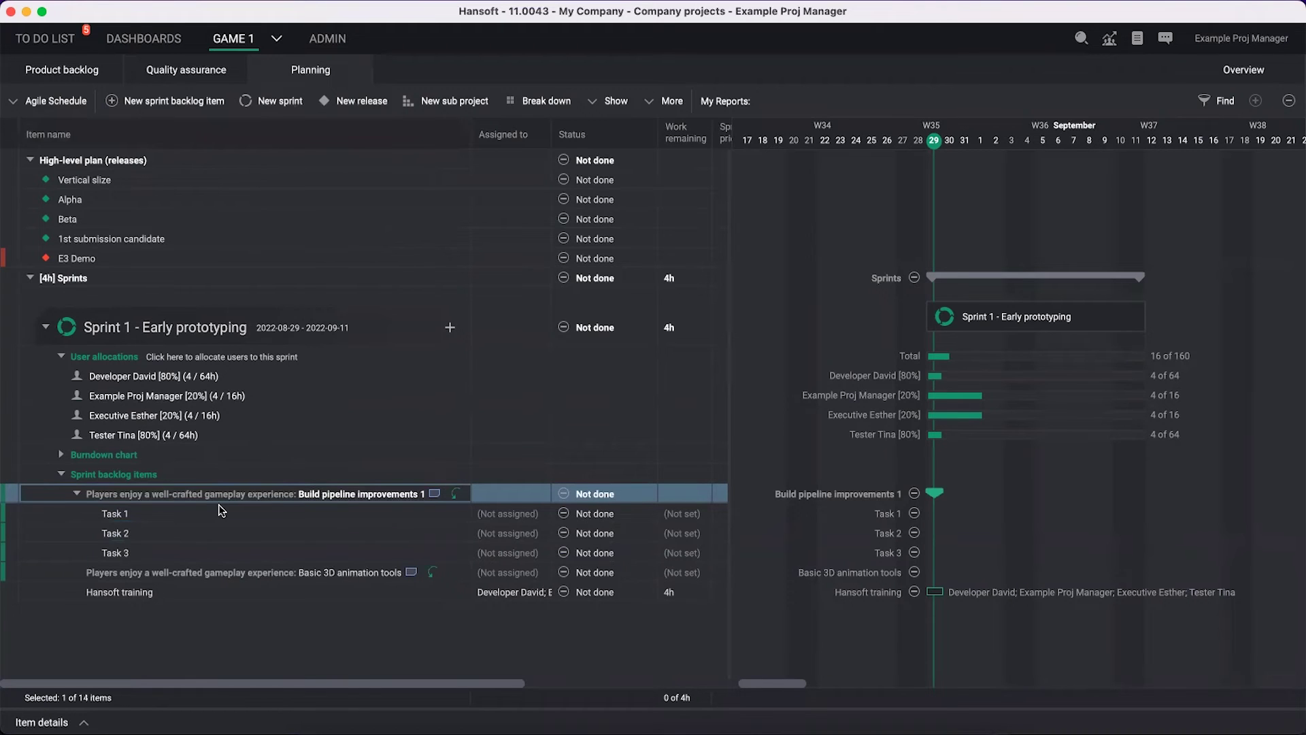
Step: Undo two unwanted nested sub-items added under Task 3
{"action": "left_click", "coordinate": [195, 554]}
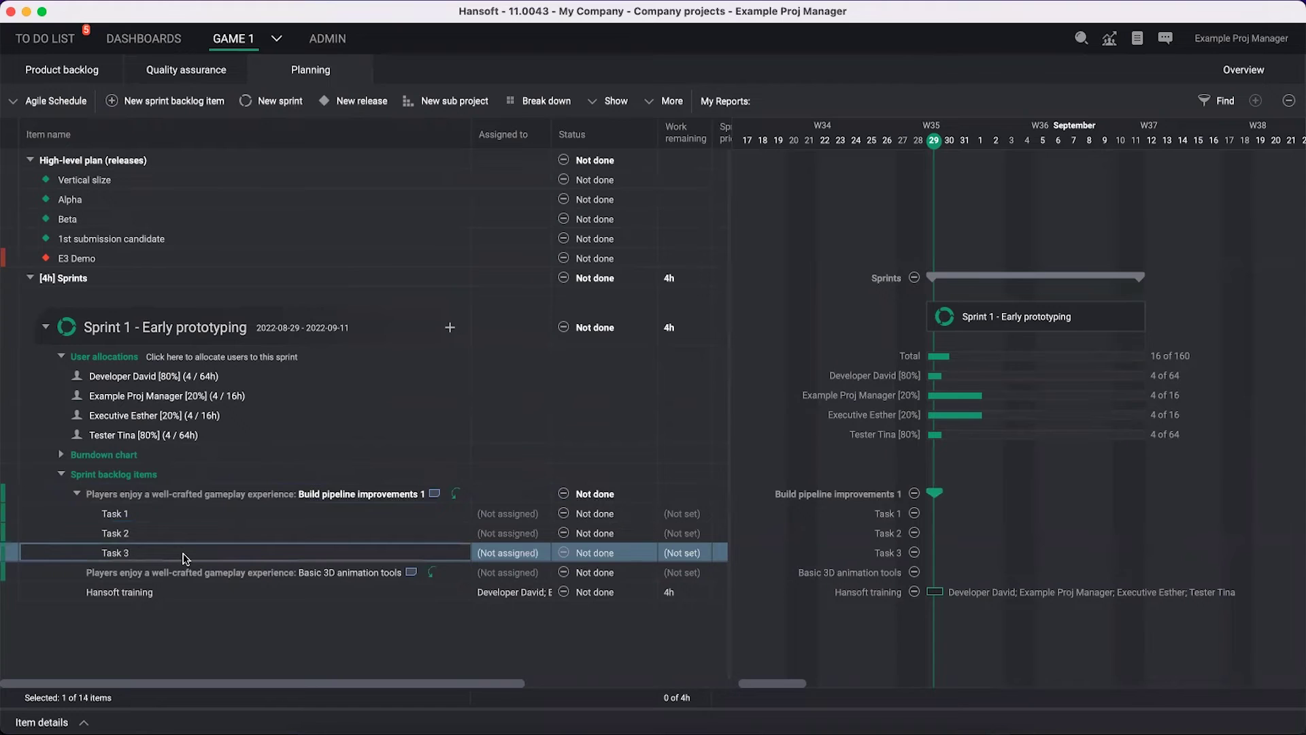
{"action": "key", "text": "ctrl+Insert"}
{"action": "key", "text": "ctrl+Insert"}
{"action": "key", "text": "ctrl+Insert"}
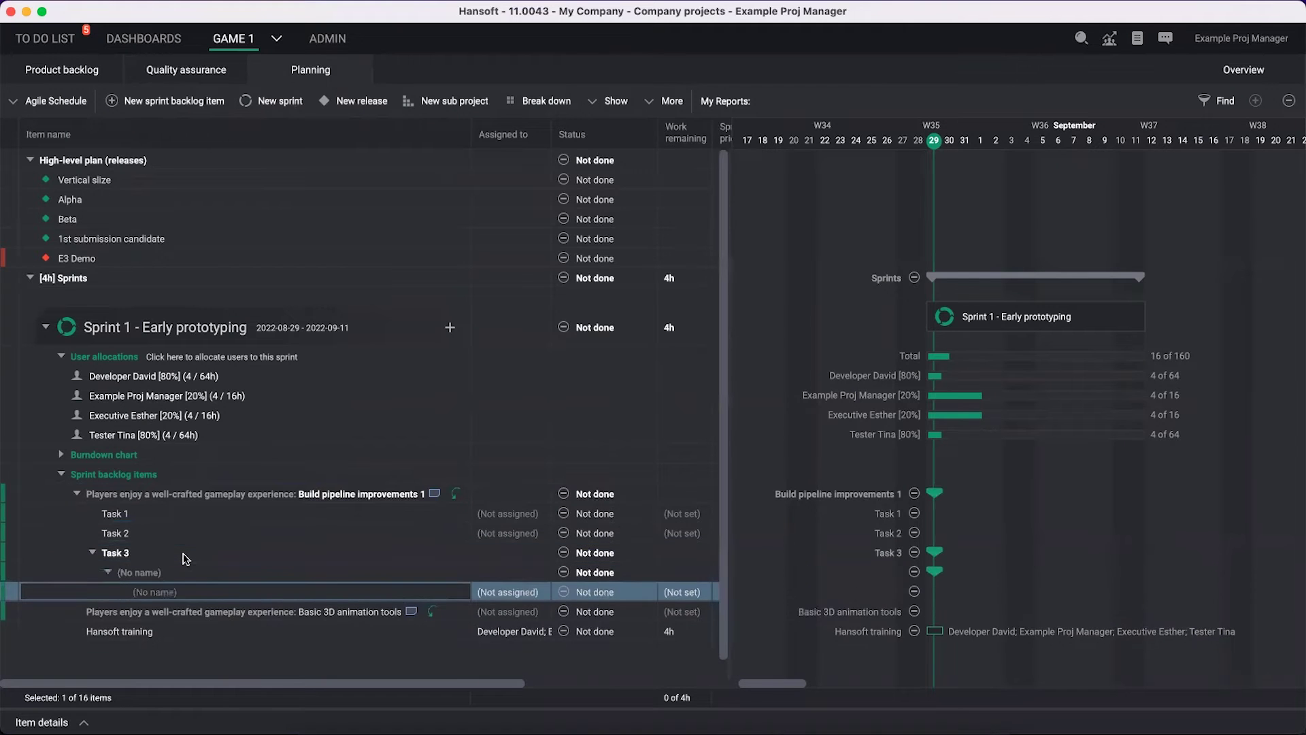
{"action": "key", "text": "ctrl+Insert"}
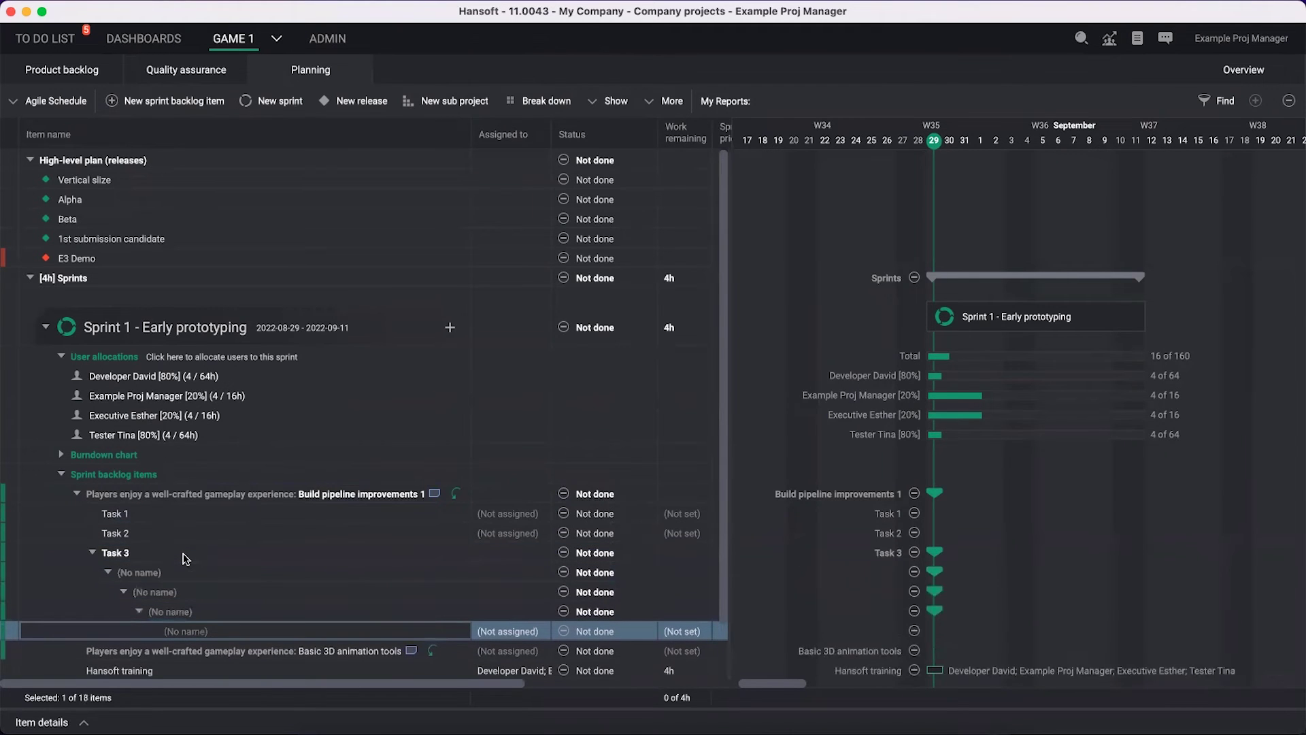
{"action": "key", "text": "ctrl+z"}
{"action": "key", "text": "ctrl+z"}
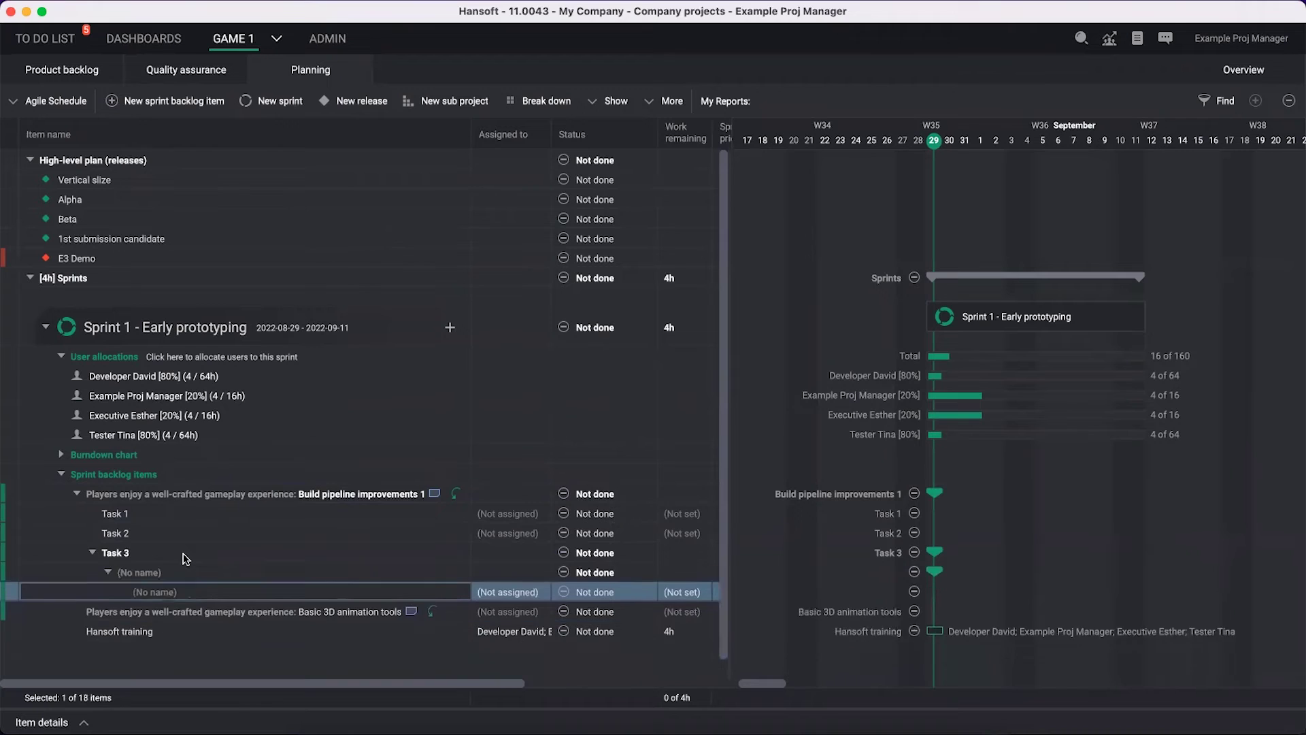
{"action": "key", "text": "ctrl+z"}
{"action": "key", "text": "ctrl+z"}
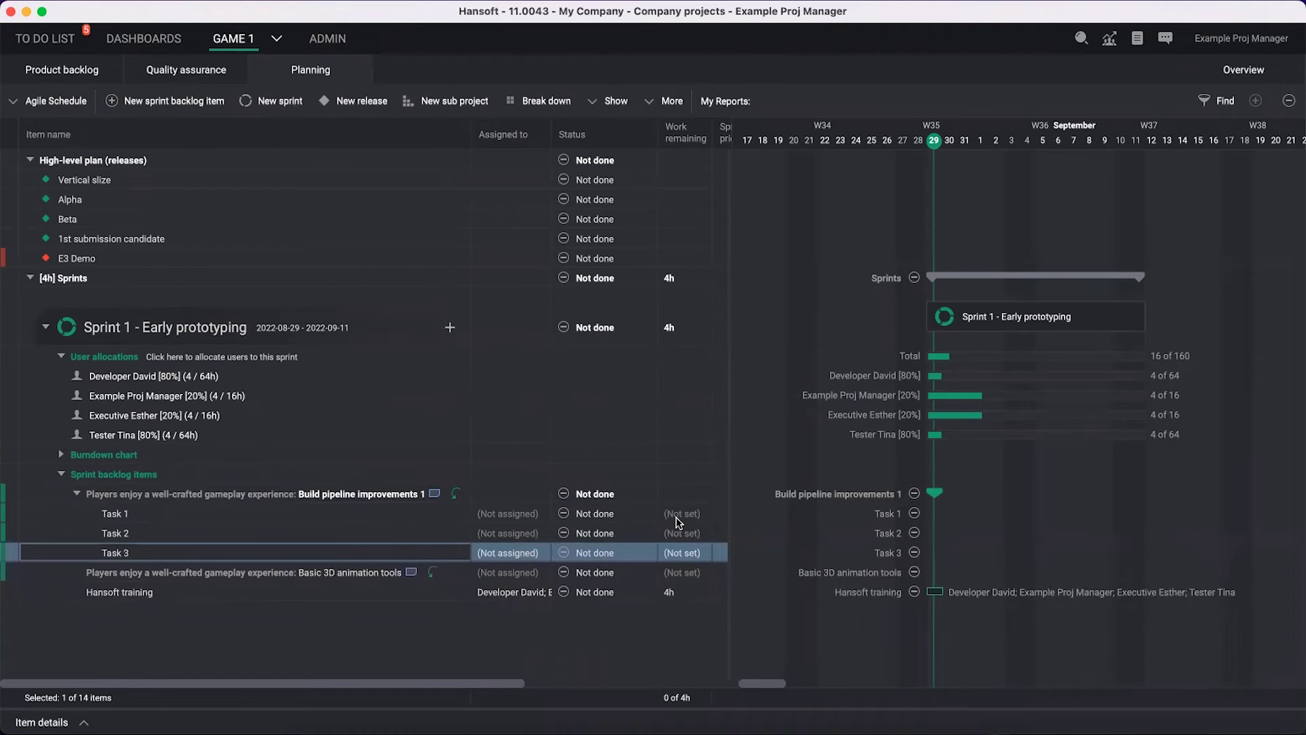
Step: Enter 20 as the work remaining for Task 1, Task 2 and Task 3 in Sprint 1
{"action": "left_click", "coordinate": [677, 517]}
{"action": "type", "text": "20"}
{"action": "key", "text": "Return"}
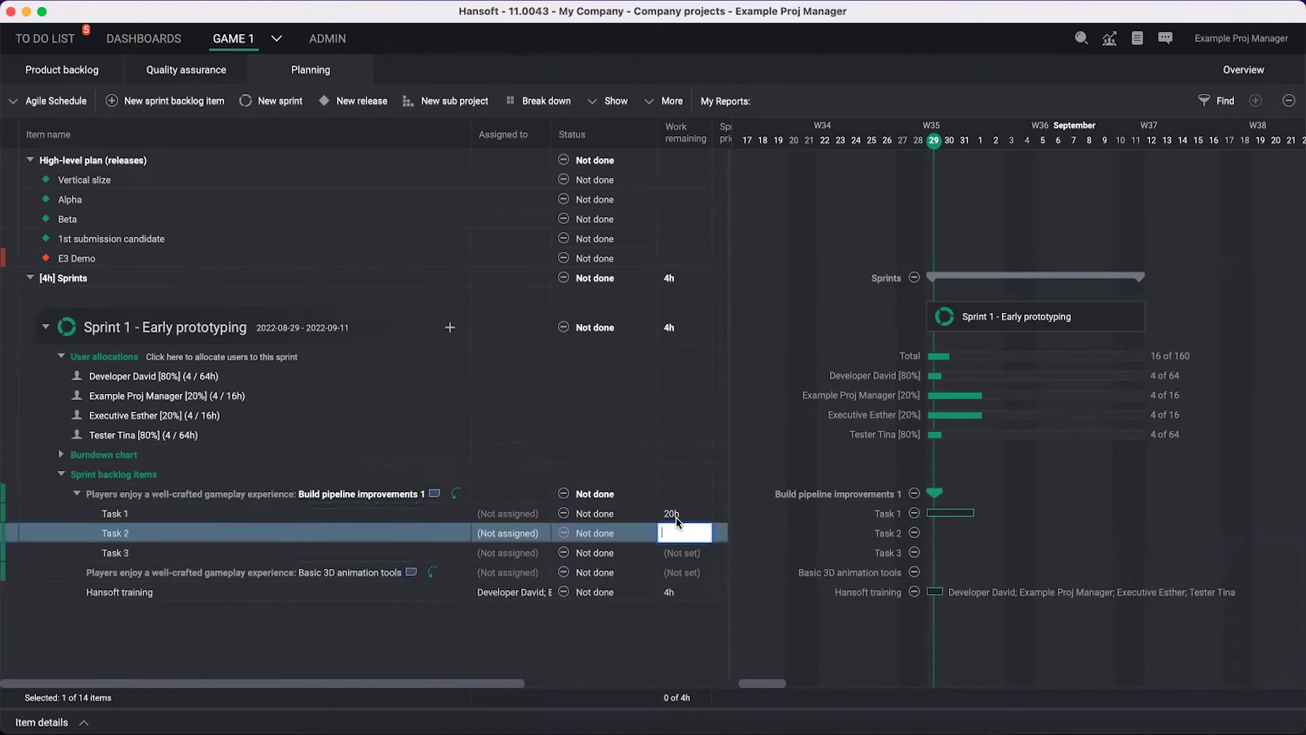
{"action": "type", "text": "20"}
{"action": "key", "text": "Return"}
{"action": "type", "text": "20"}
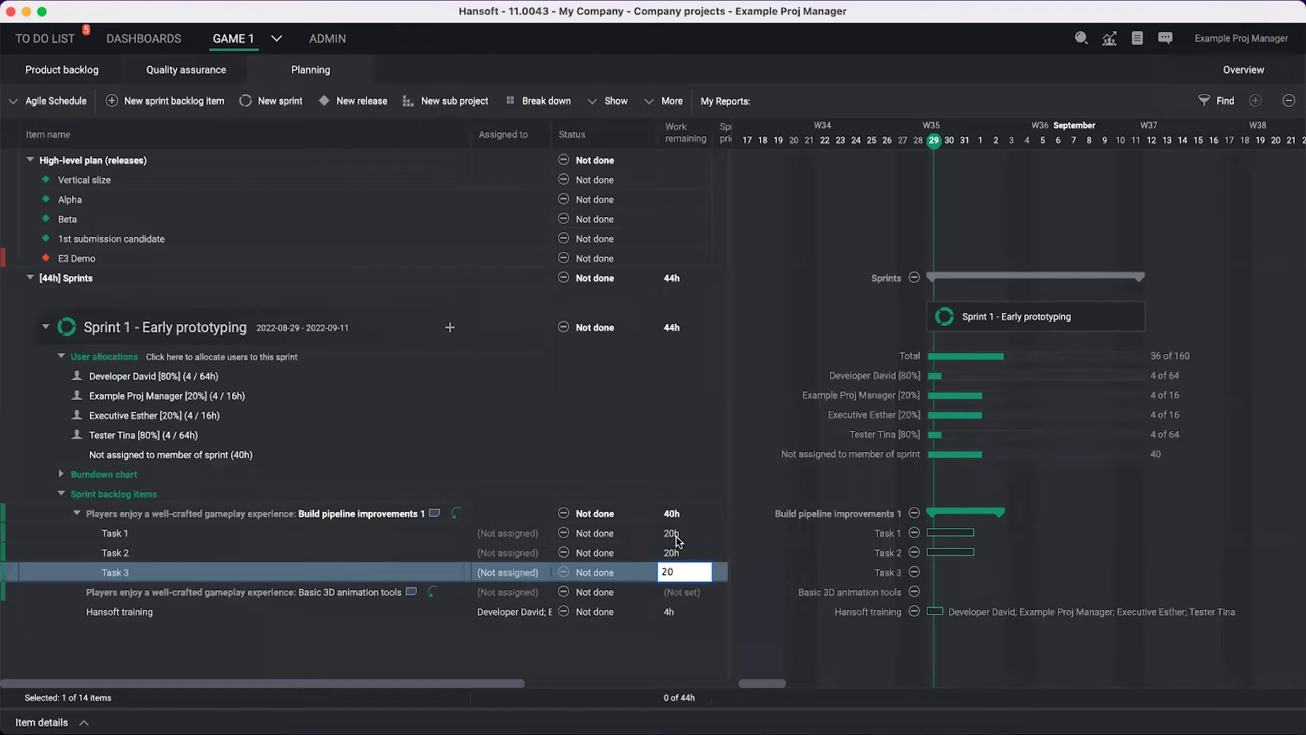
{"action": "left_click", "coordinate": [678, 537]}
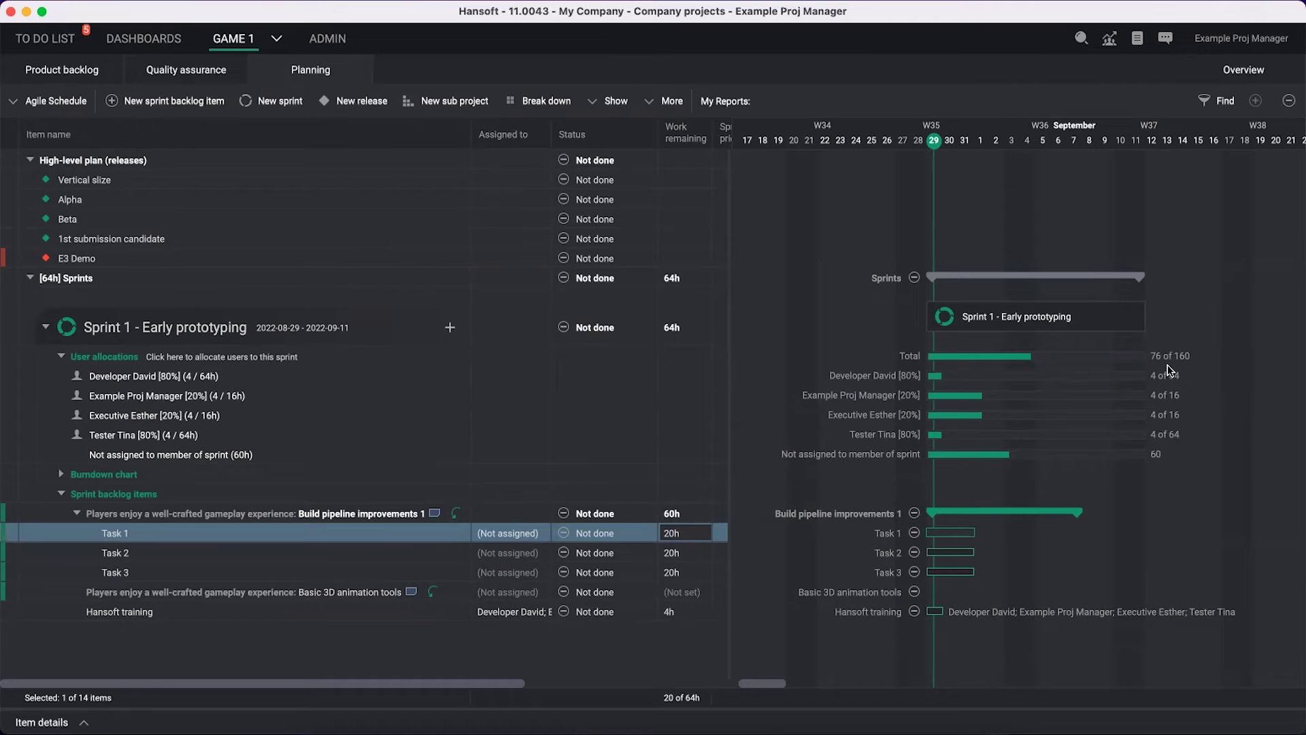
Step: Assign Task 1 to the developer and Task 2 to the tester
{"action": "left_click", "coordinate": [521, 537]}
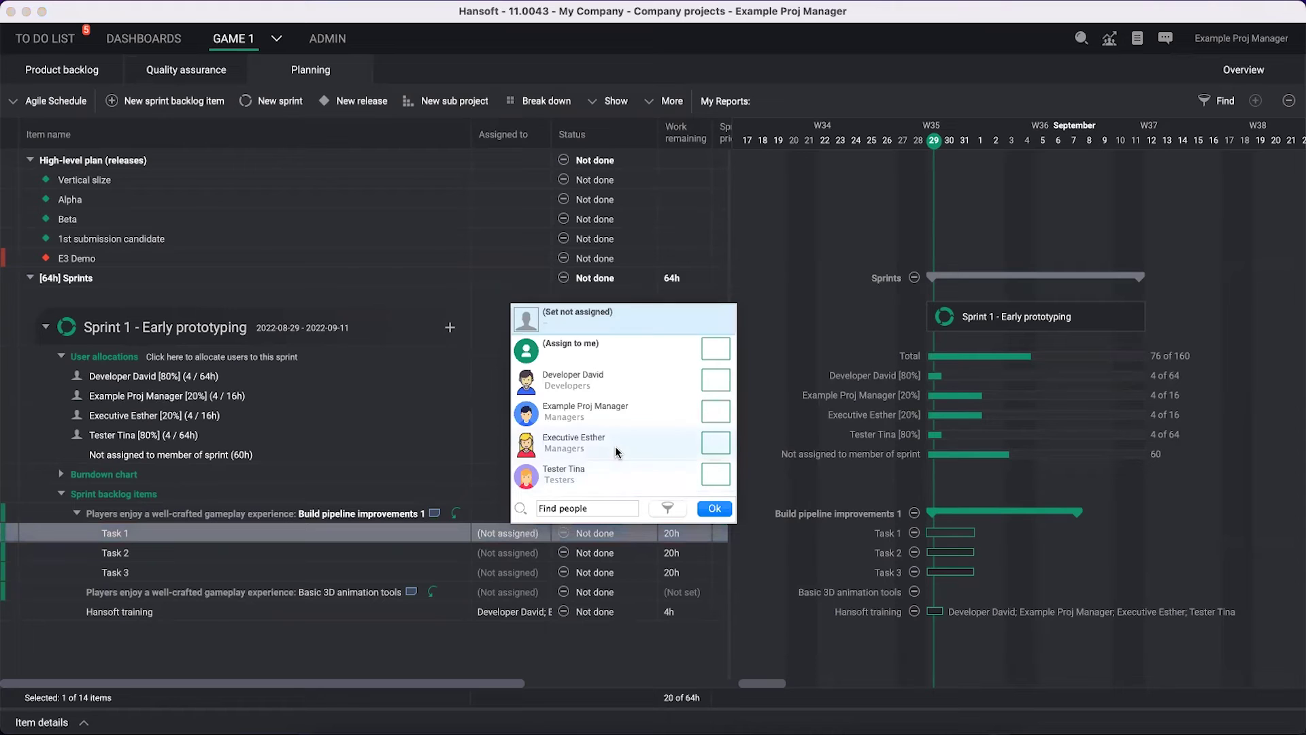
{"action": "left_click", "coordinate": [720, 380]}
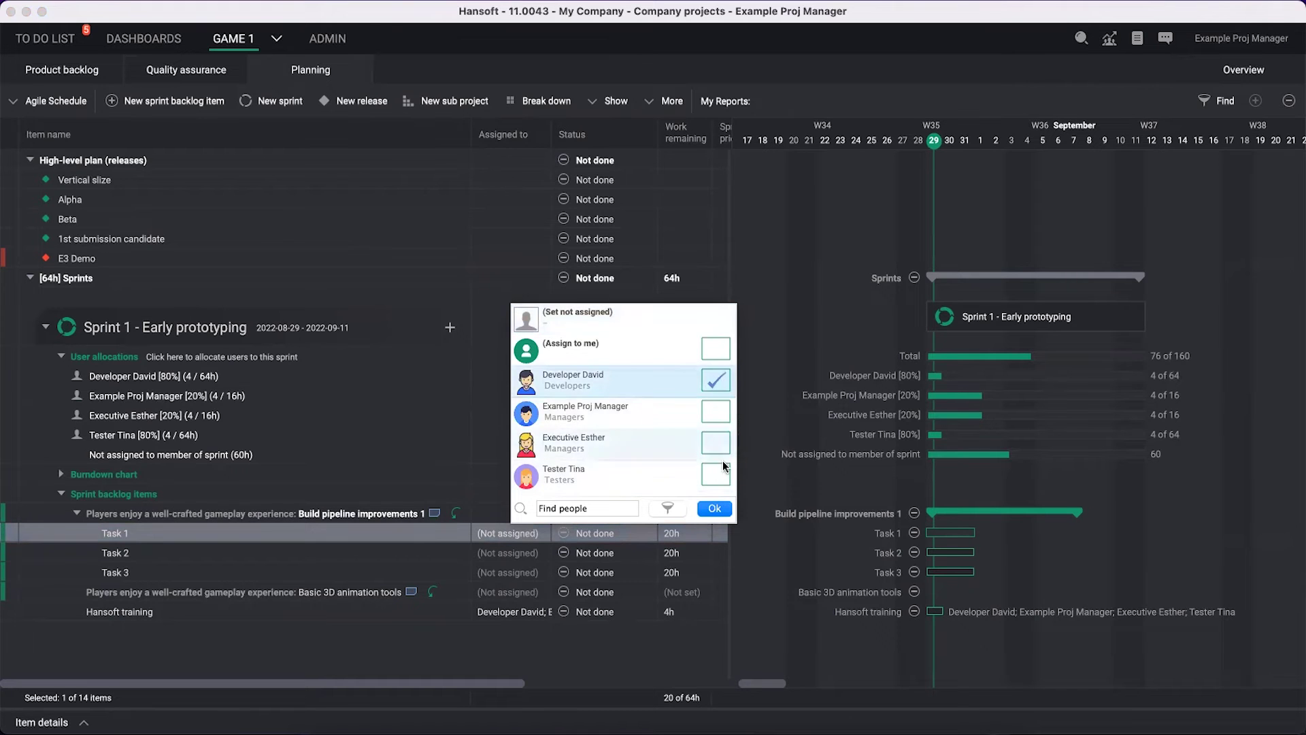
{"action": "left_click", "coordinate": [713, 510]}
{"action": "left_click", "coordinate": [524, 553]}
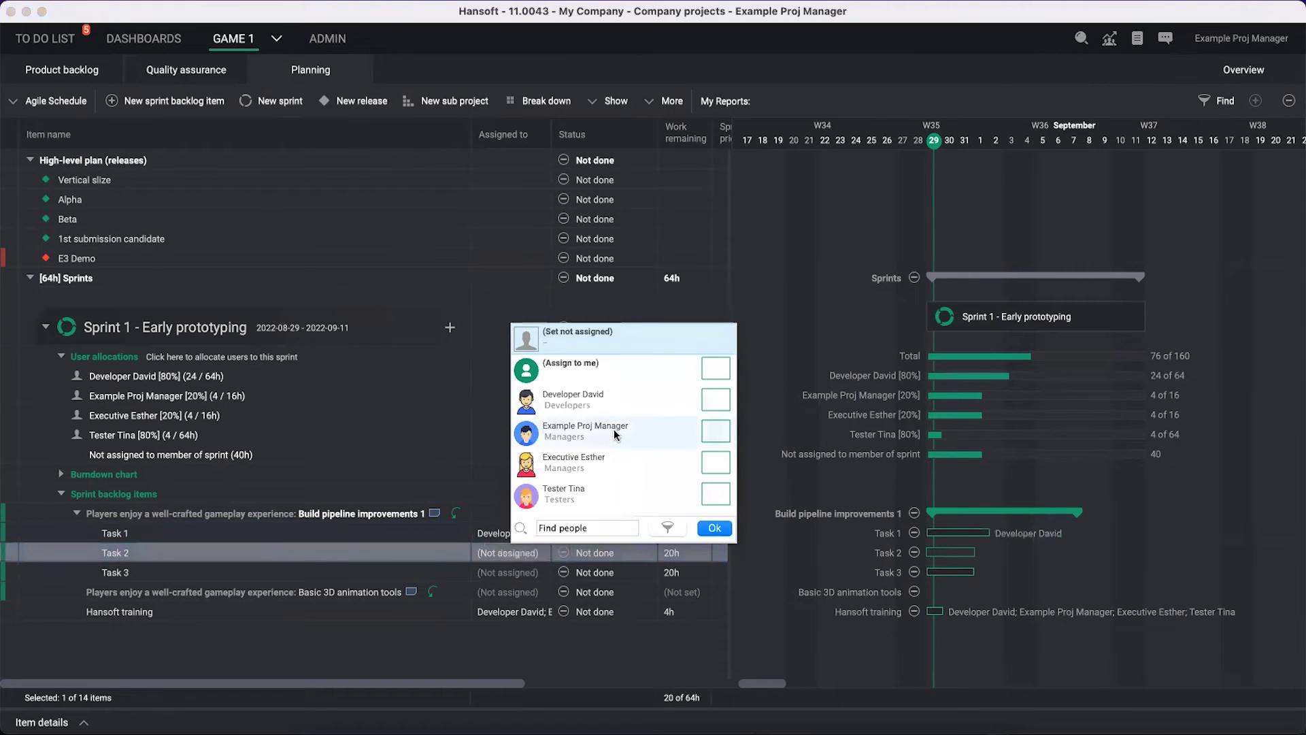
{"action": "left_click", "coordinate": [621, 501]}
{"action": "left_click", "coordinate": [716, 525]}
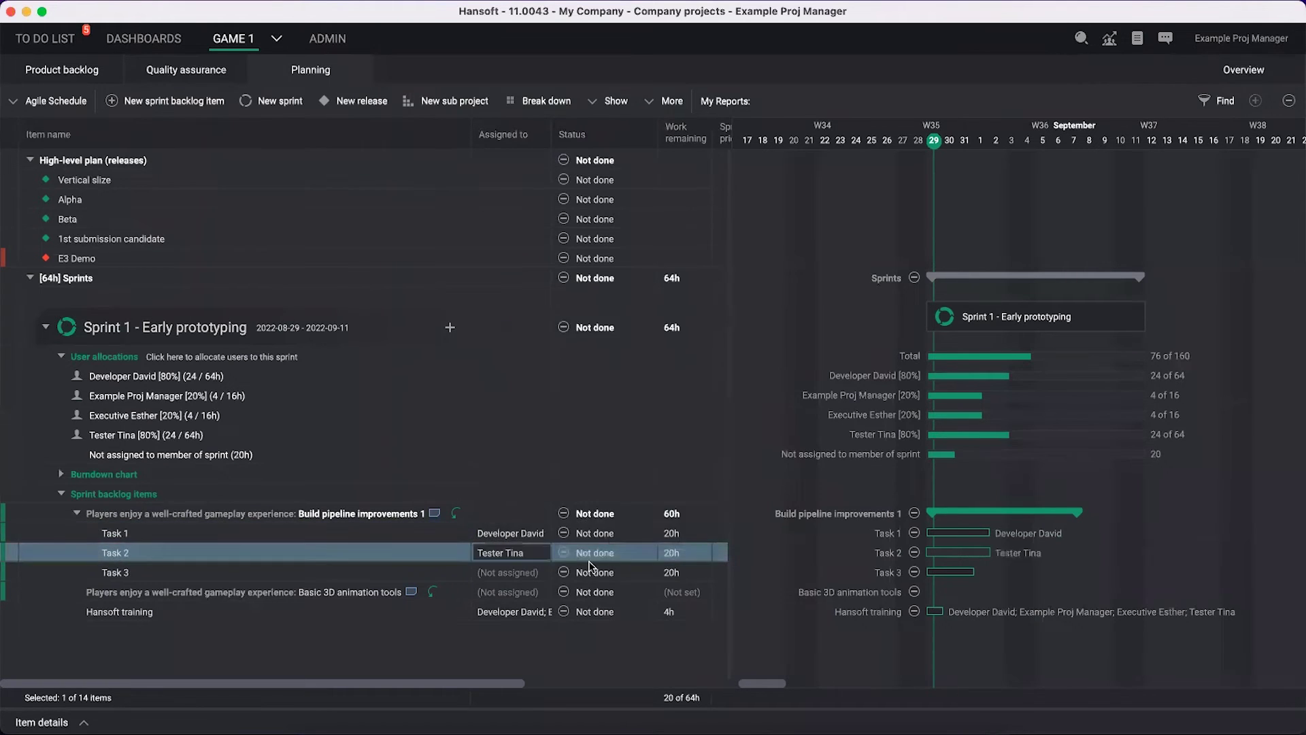
Step: Assign Task 3 to the project manager instead of the executive
{"action": "left_click", "coordinate": [527, 573]}
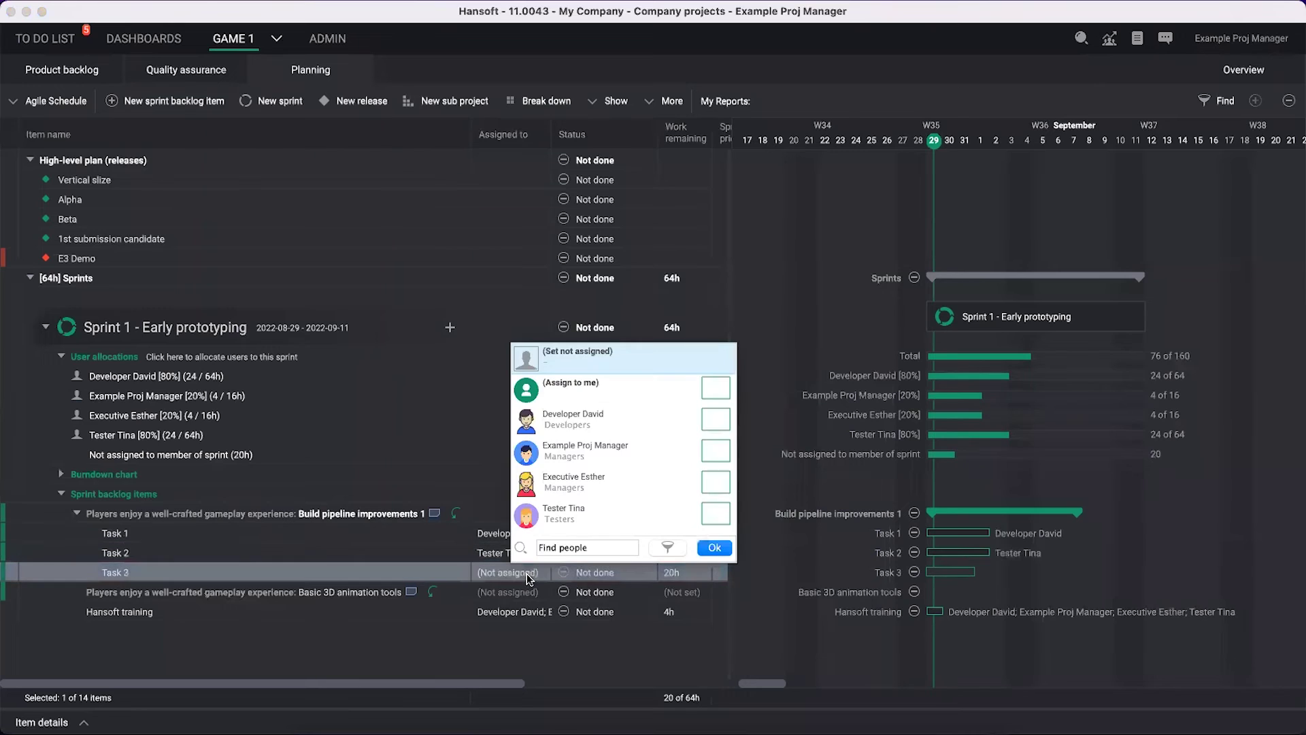
{"action": "left_click", "coordinate": [599, 484]}
{"action": "left_click", "coordinate": [717, 543]}
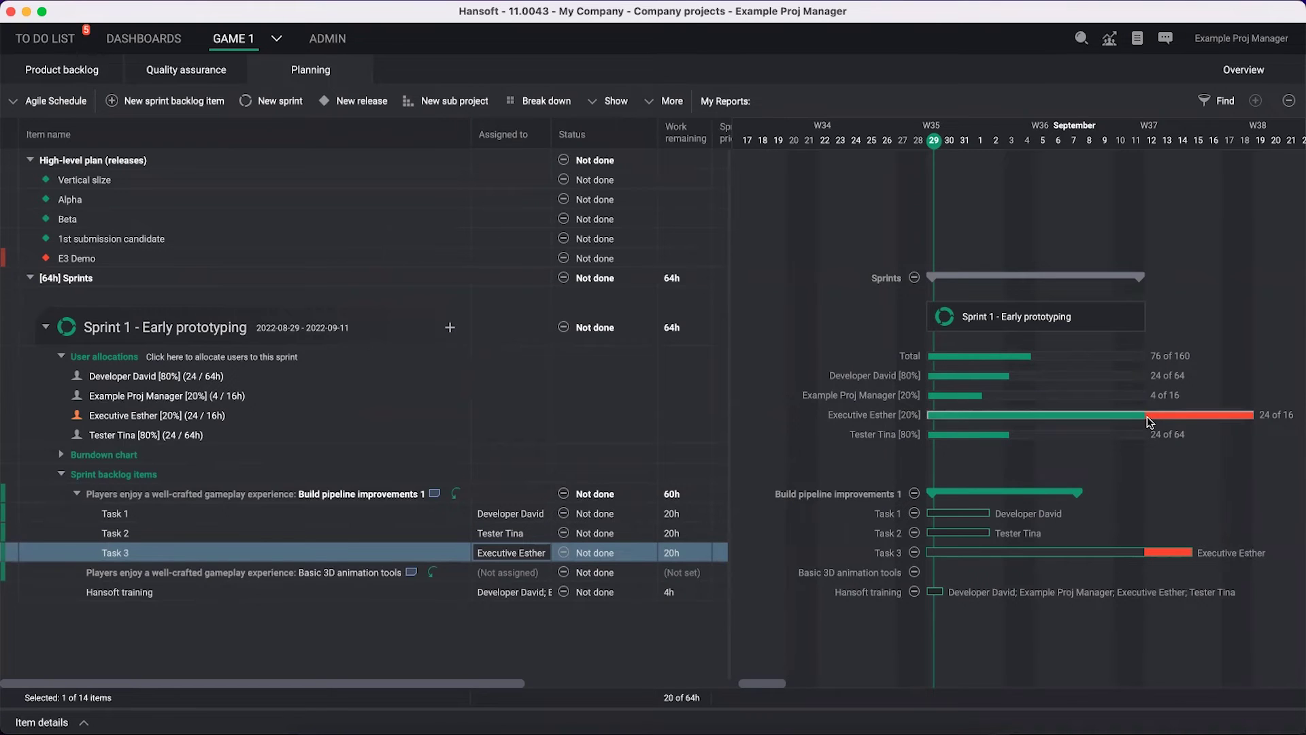
{"action": "mouse_move", "coordinate": [1148, 417]}
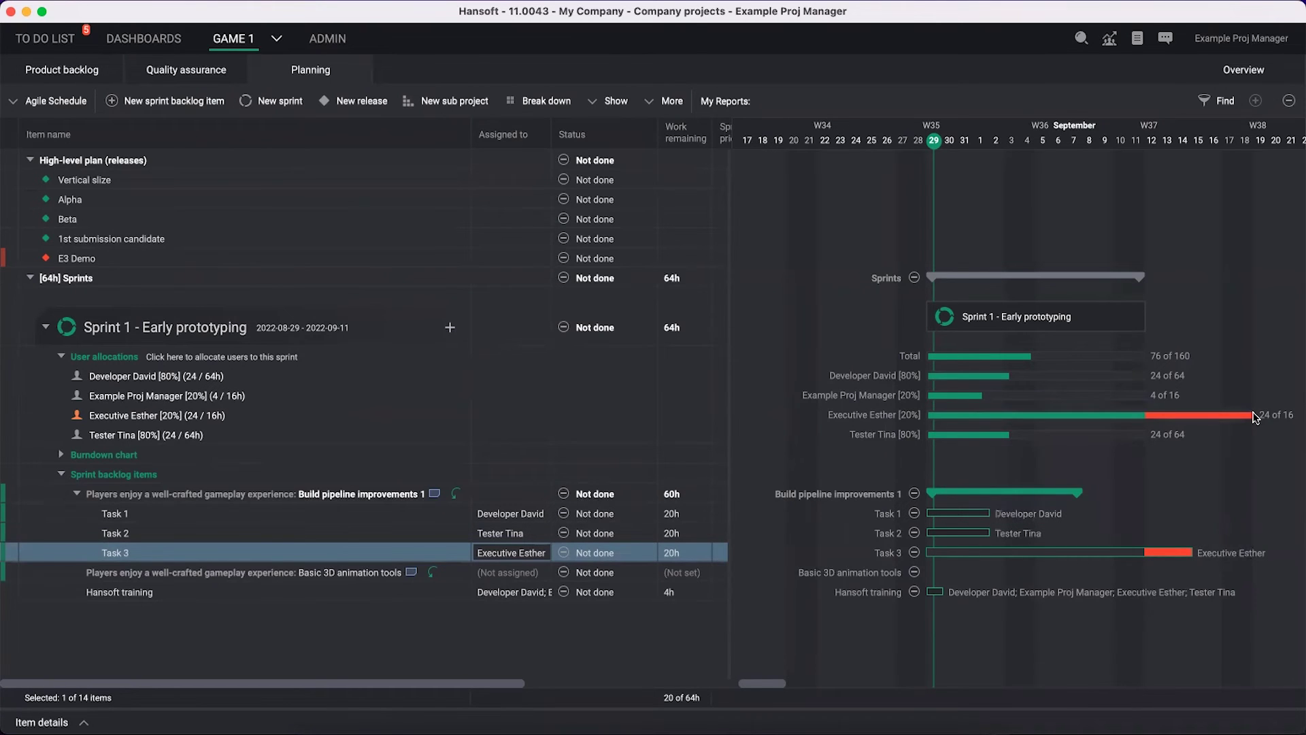
{"action": "left_click", "coordinate": [496, 556]}
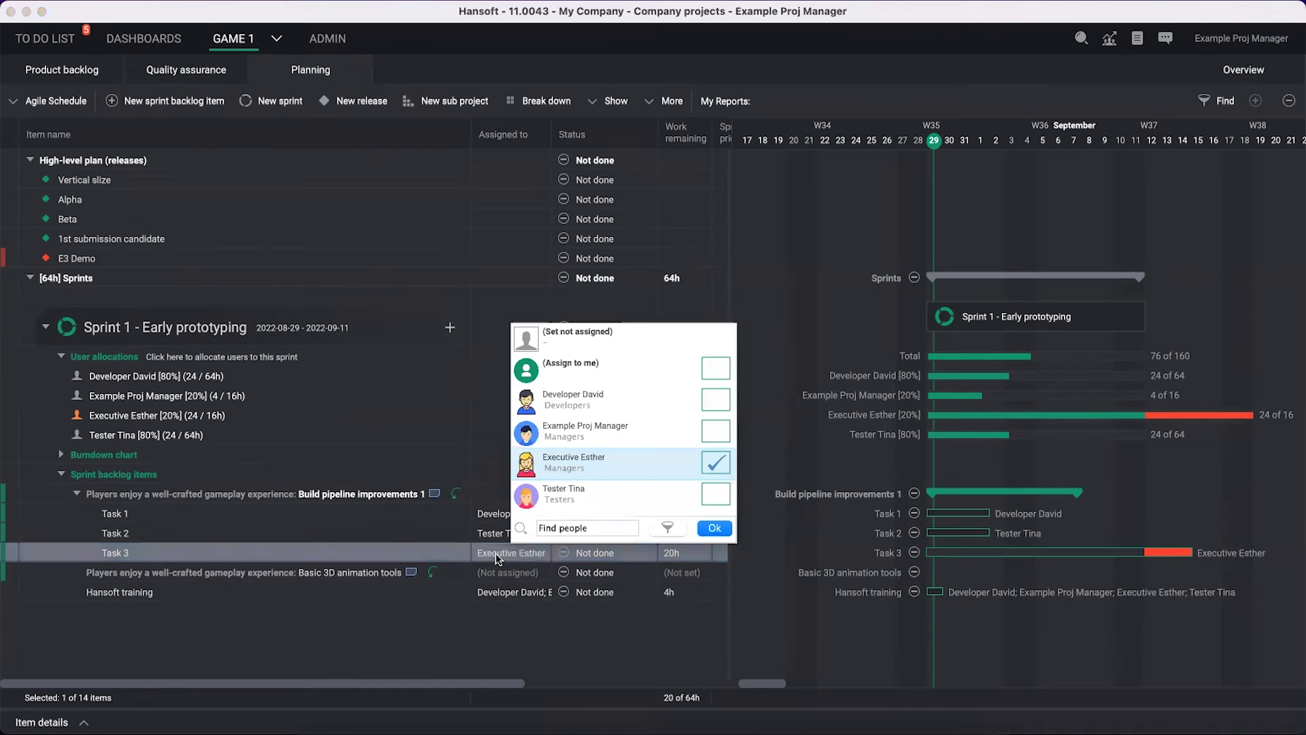
{"action": "left_click", "coordinate": [584, 429]}
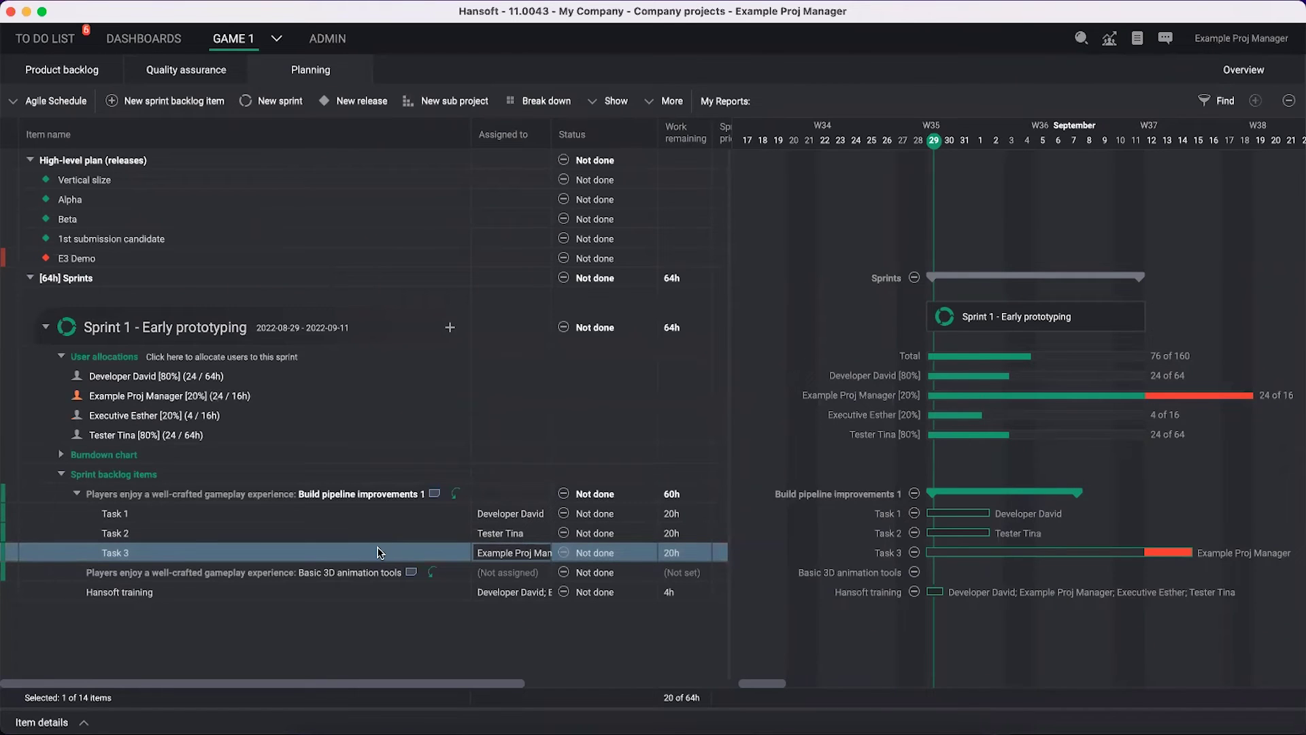
Step: Add subtasks Task 3a and Task 3b under Task 3, each with 10h work remaining
{"action": "key", "text": "Insert"}
{"action": "type", "text": "Task 3a"}
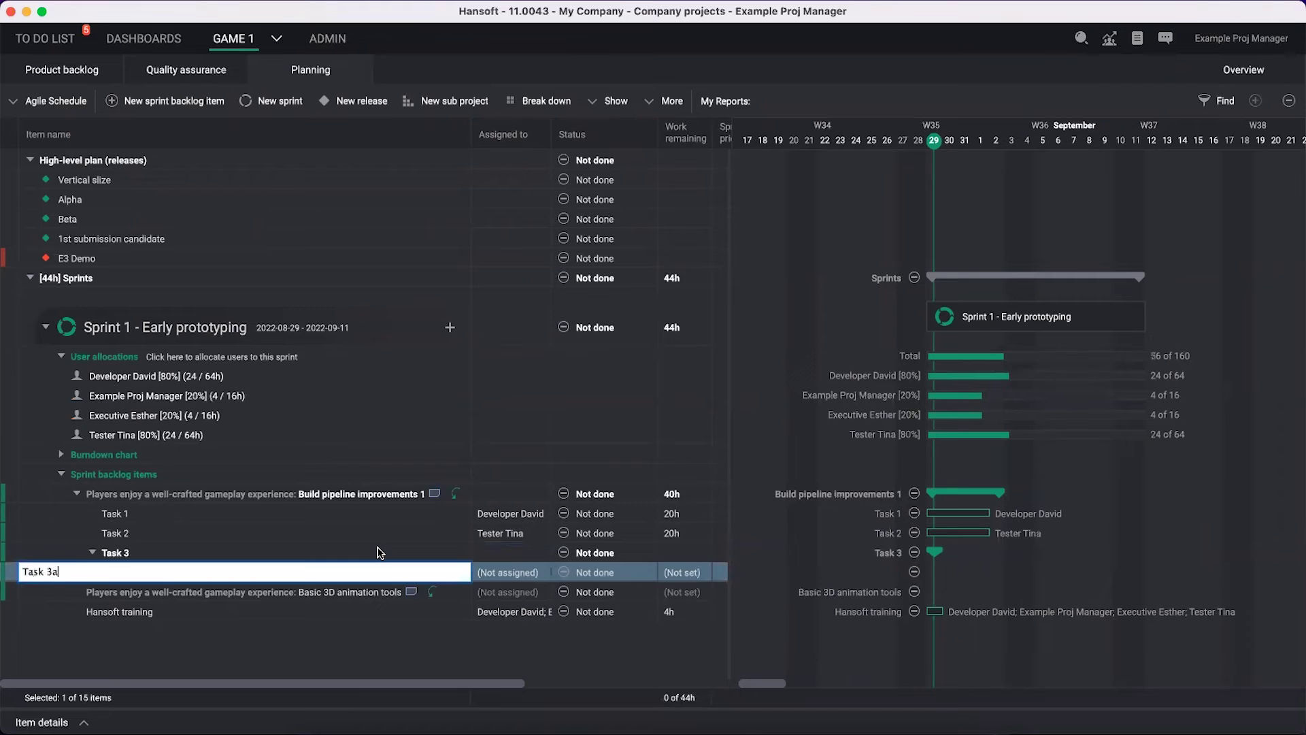
{"action": "key", "text": "Return"}
{"action": "type", "text": "Tas"}
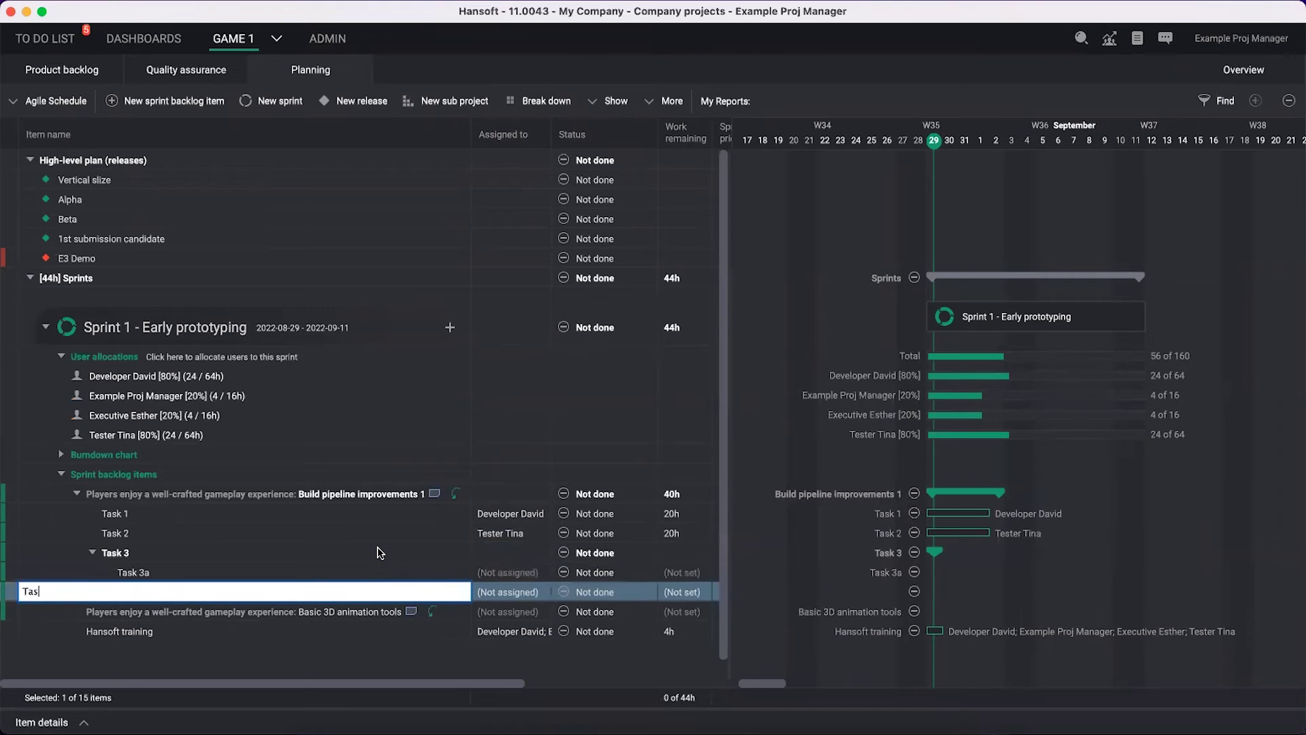
{"action": "type", "text": "k 3b"}
{"action": "left_click", "coordinate": [693, 579]}
{"action": "type", "text": "10"}
{"action": "key", "text": "Return"}
{"action": "type", "text": "10"}
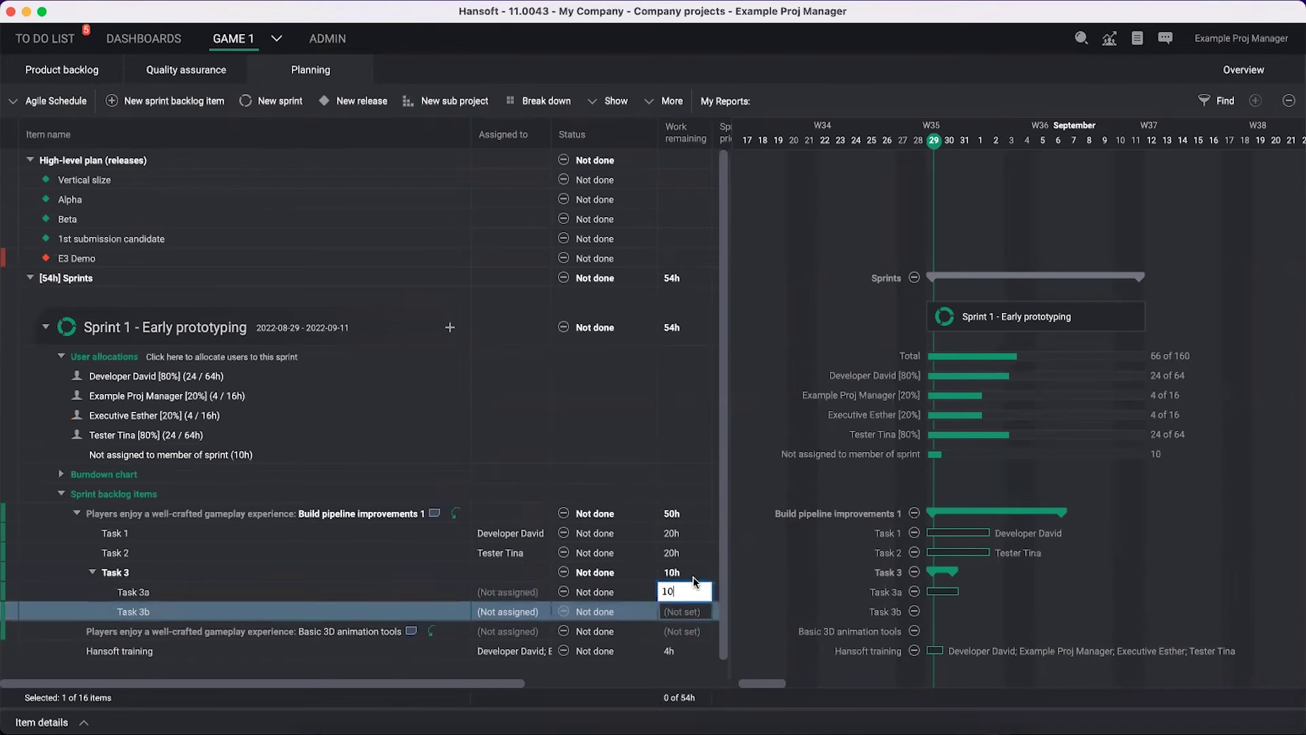
{"action": "left_click", "coordinate": [504, 605]}
Step: Assign Task 3a to the executive and Task 3b to the project manager
{"action": "left_click", "coordinate": [505, 599]}
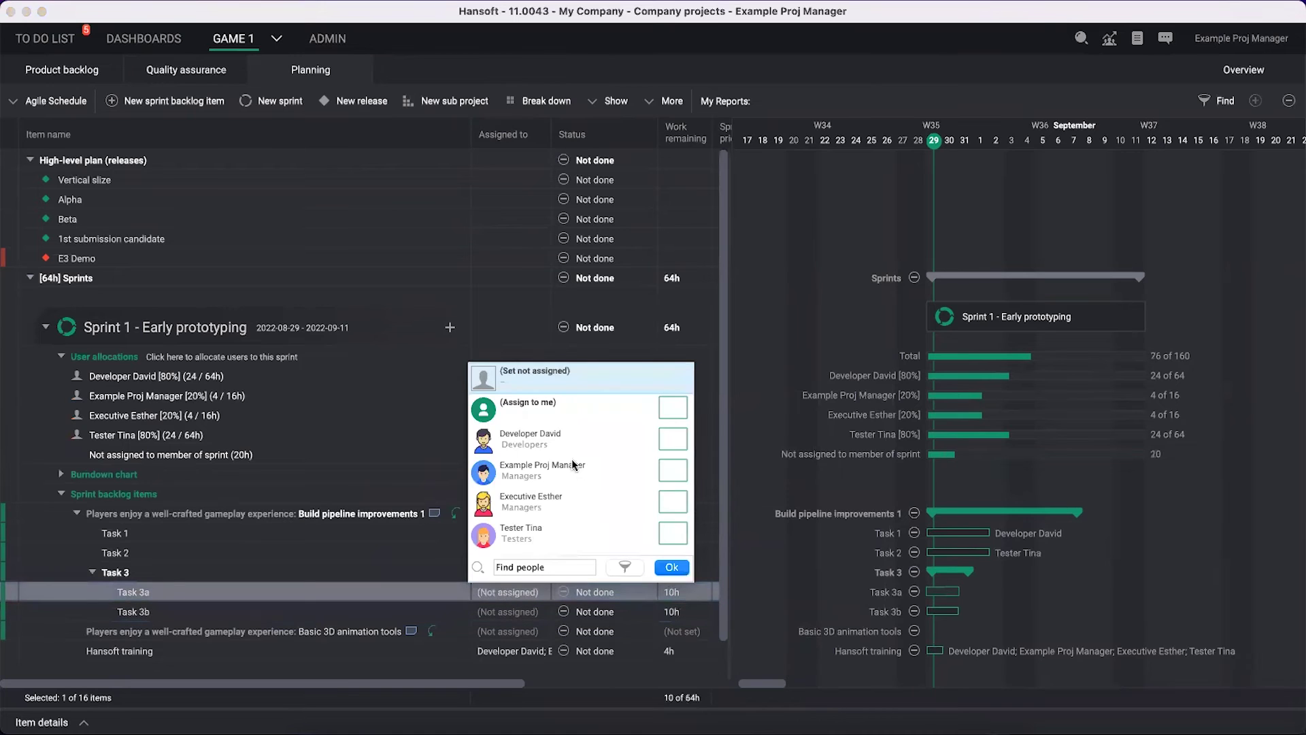
{"action": "left_click", "coordinate": [565, 504]}
{"action": "left_click", "coordinate": [672, 567]}
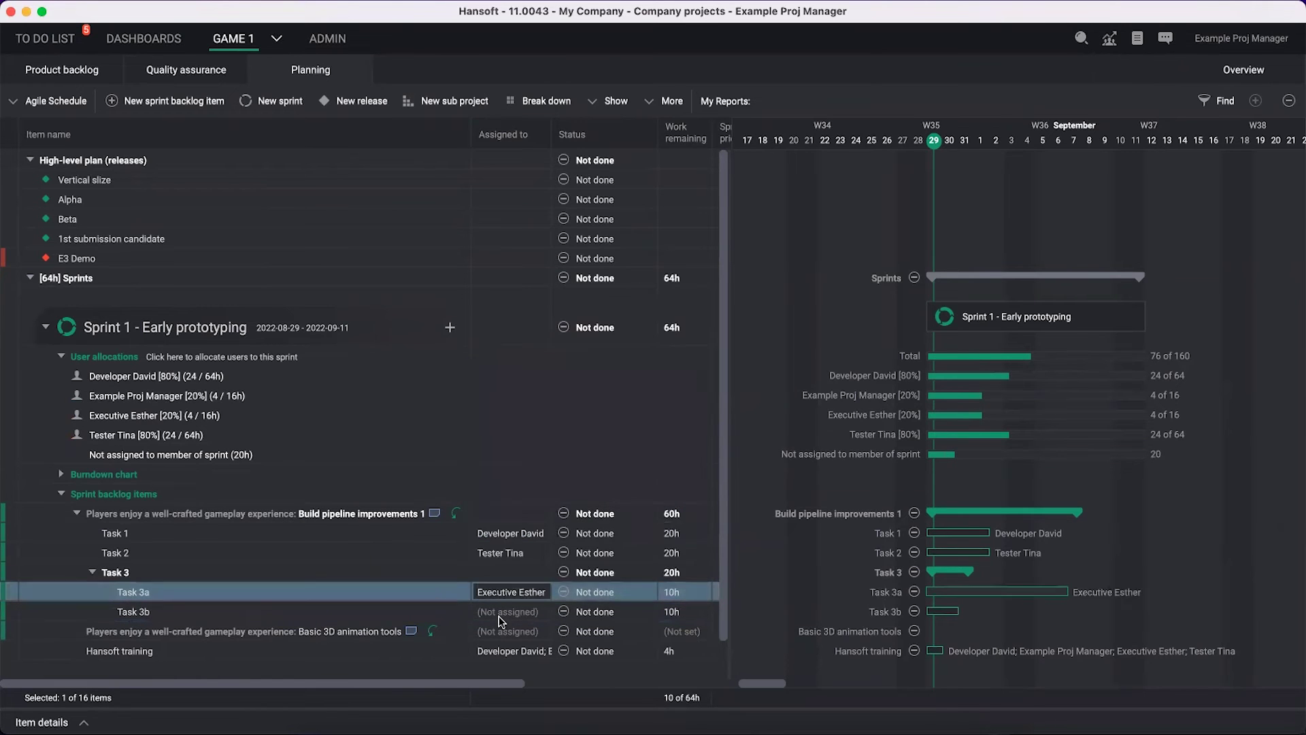
{"action": "left_click", "coordinate": [502, 612]}
{"action": "left_click", "coordinate": [571, 486]}
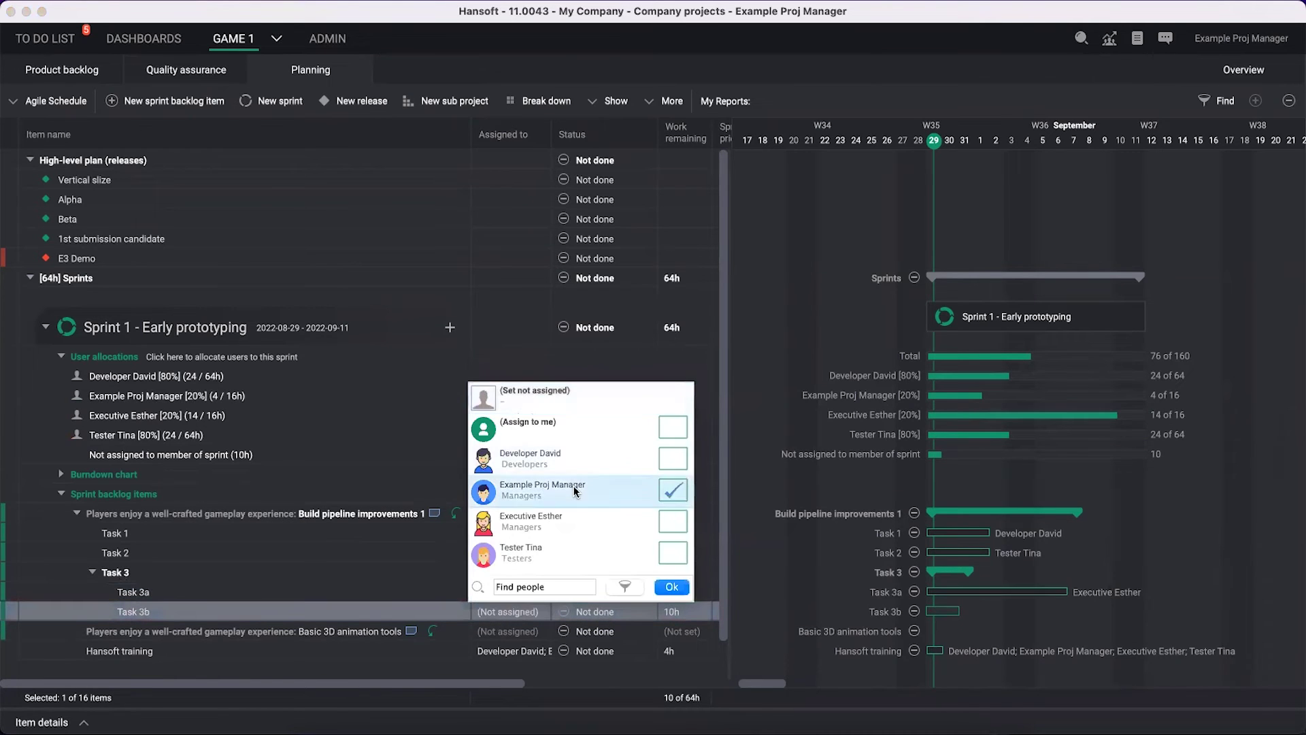
{"action": "left_click", "coordinate": [672, 588]}
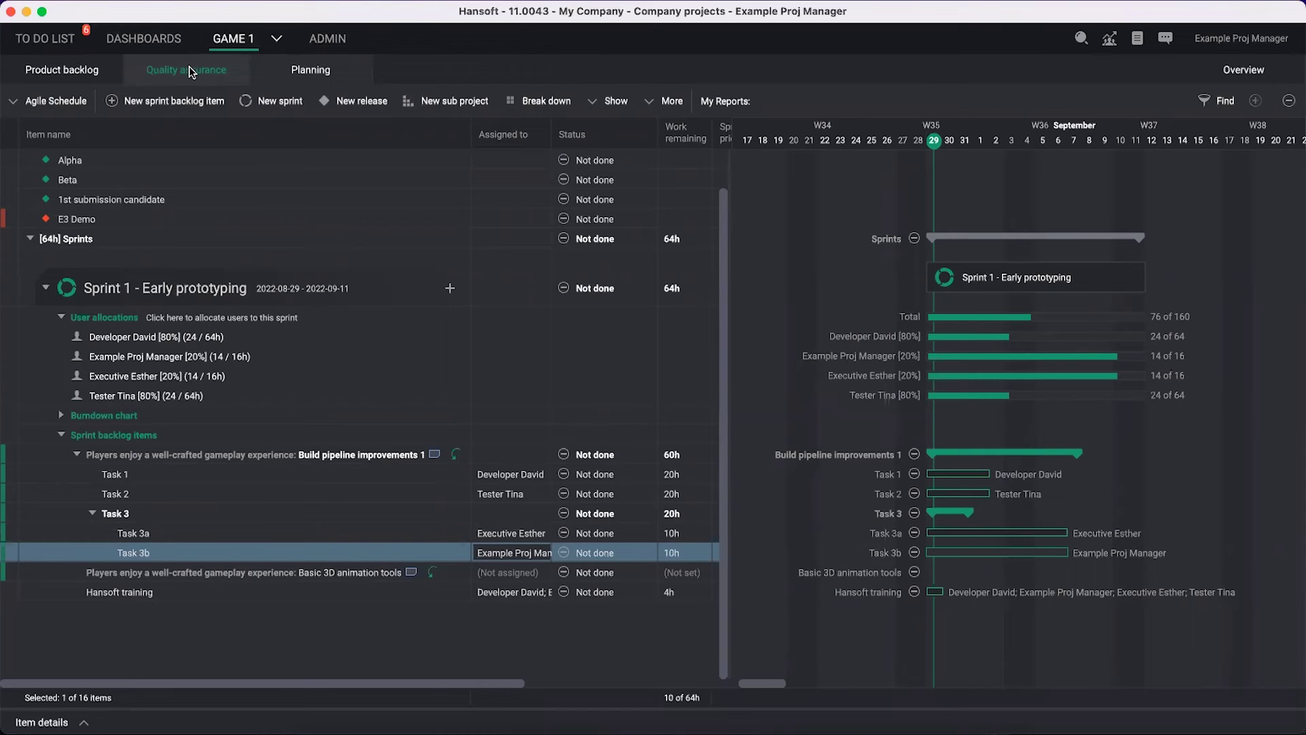
{"action": "left_click", "coordinate": [298, 573]}
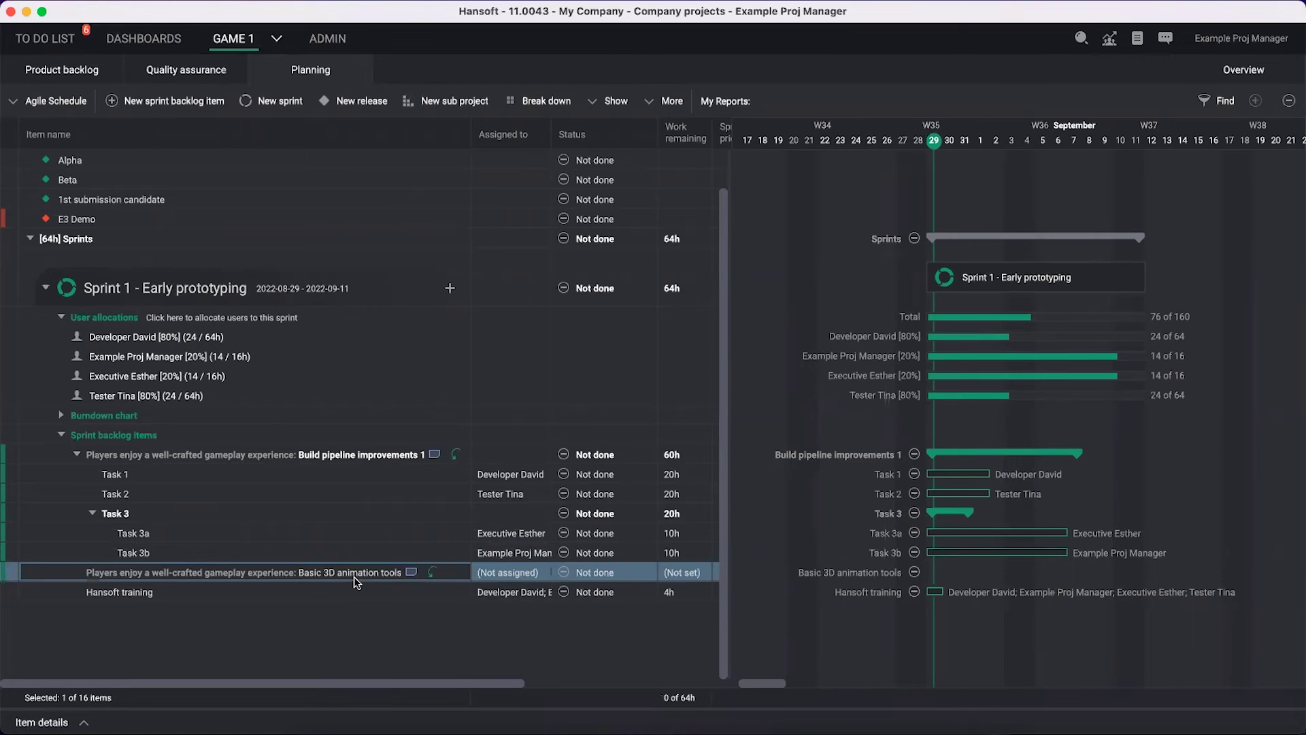
Step: Create a new pipeline named 'Definition of Done' and open it for editing
{"action": "left_click", "coordinate": [665, 102]}
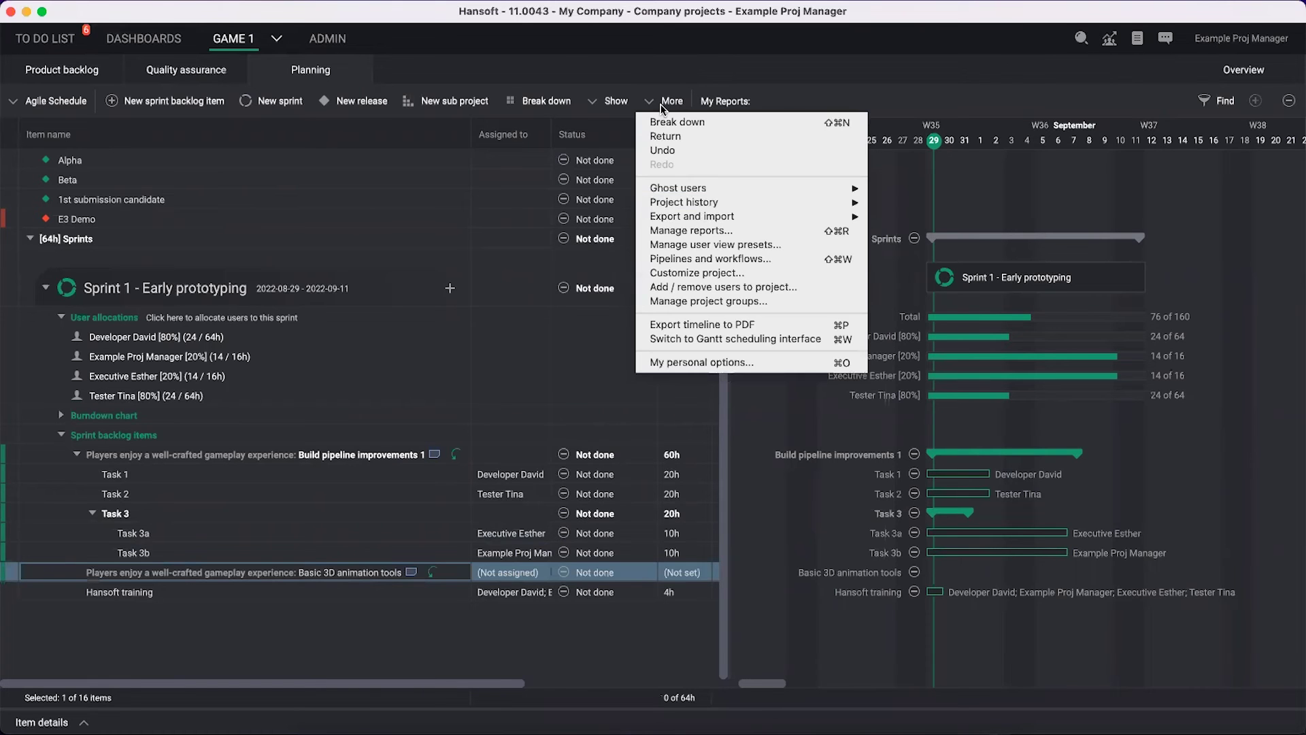
{"action": "left_click", "coordinate": [697, 259]}
{"action": "left_click", "coordinate": [379, 184]}
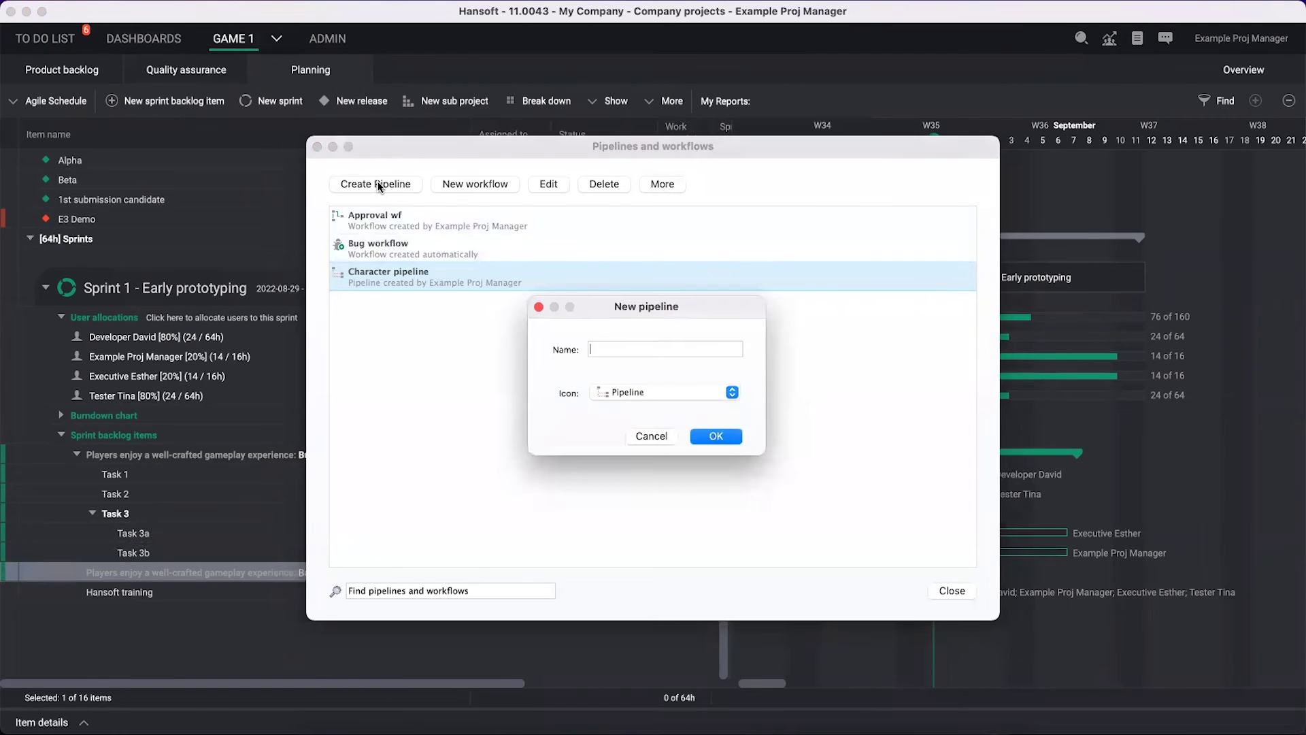
{"action": "type", "text": "Definition of Done"}
{"action": "key", "text": "Return"}
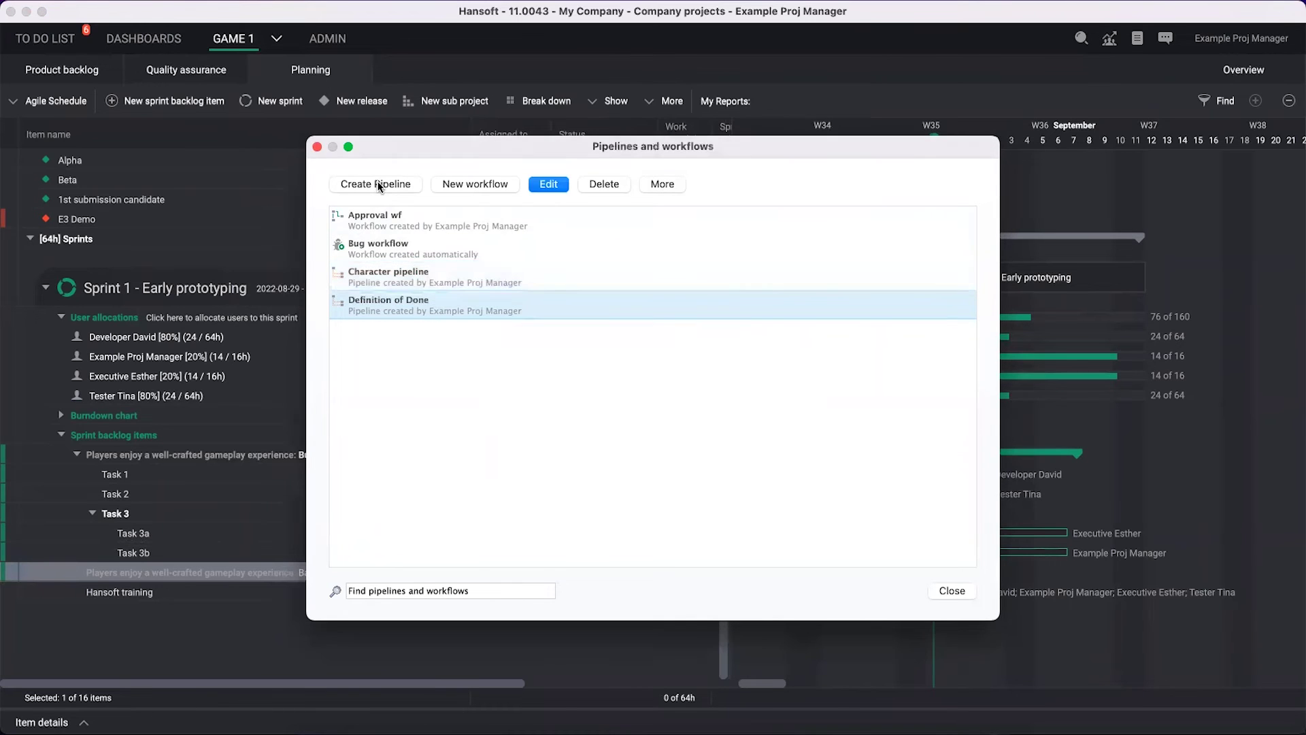
{"action": "double_click", "coordinate": [396, 306]}
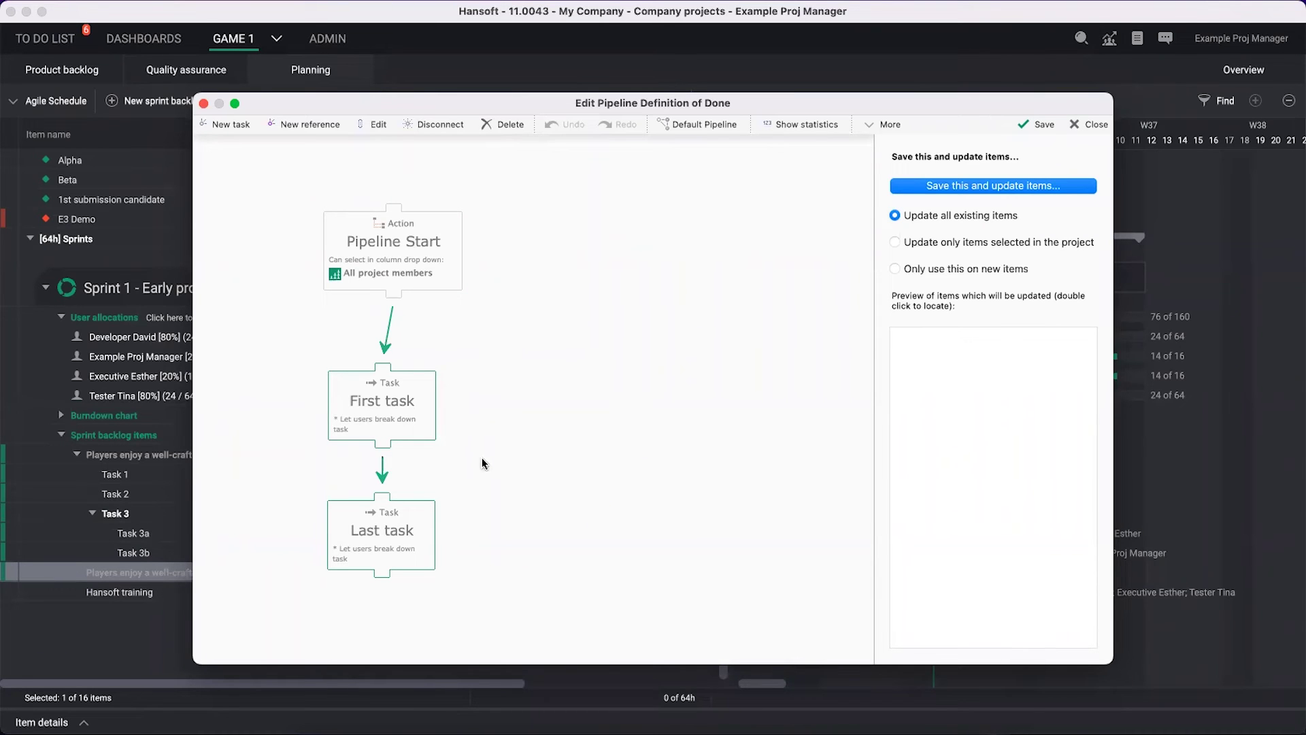
Step: Rename the pipeline's two default steps to 'Concept' and 'Code'
{"action": "double_click", "coordinate": [375, 414]}
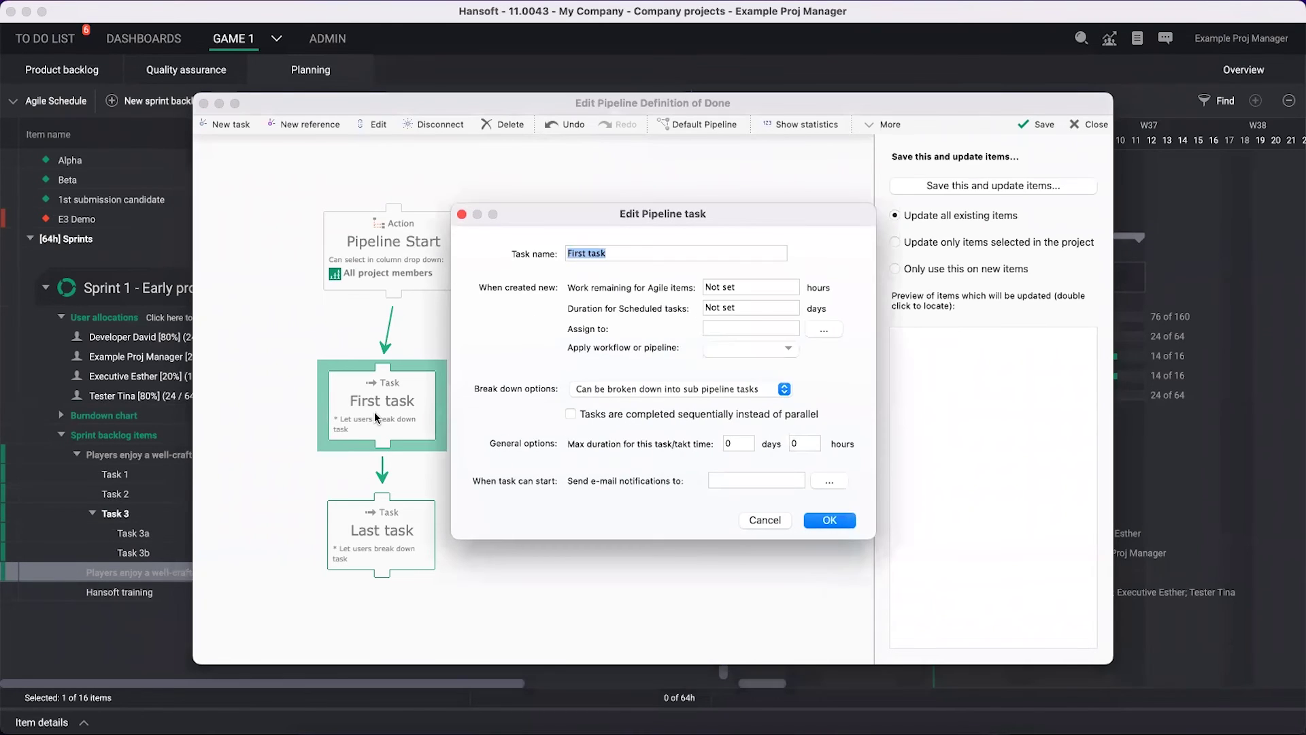
{"action": "type", "text": "Concept"}
{"action": "key", "text": "Return"}
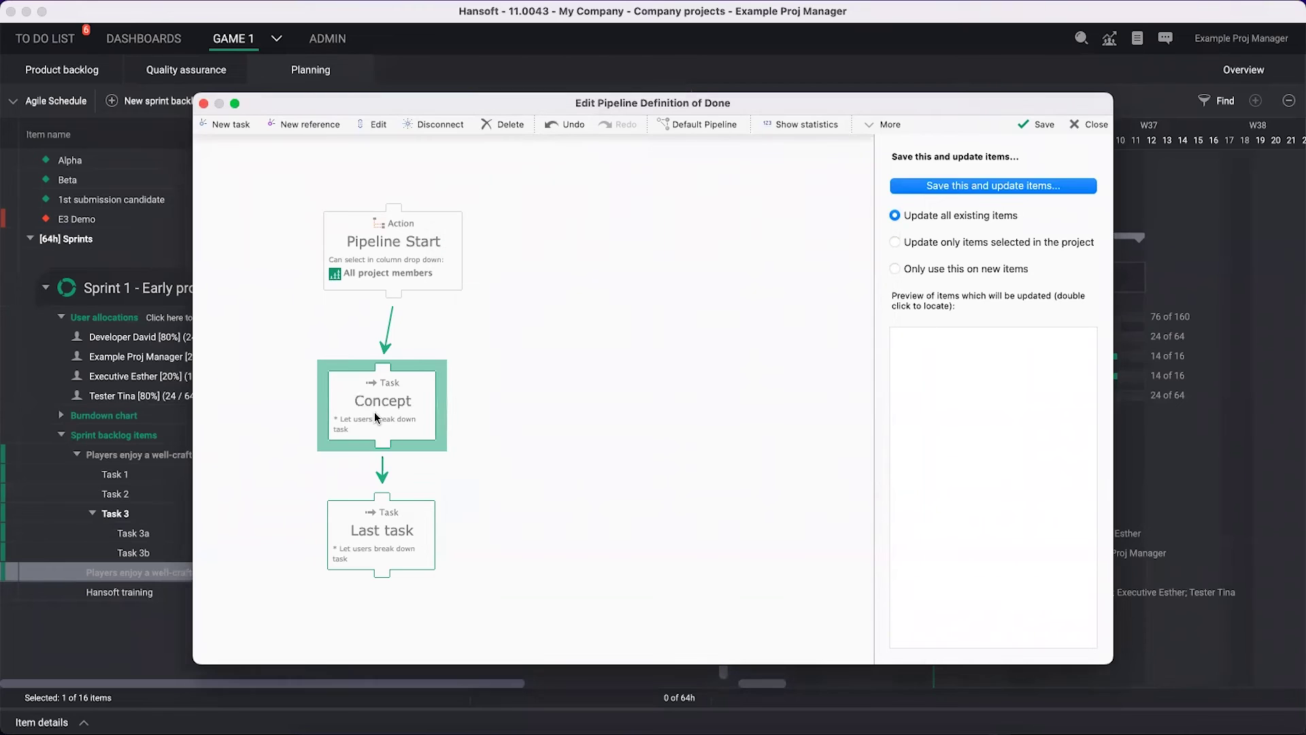
{"action": "double_click", "coordinate": [379, 551]}
{"action": "type", "text": "Code"}
{"action": "key", "text": "Return"}
Step: Add a 'Code Review in Helix Swarm' step and link Code to it
{"action": "left_click", "coordinate": [224, 124]}
{"action": "left_click_drag", "start_coordinate": [612, 378], "coordinate": [408, 616]}
{"action": "double_click", "coordinate": [411, 528]}
{"action": "type", "text": "Code "}
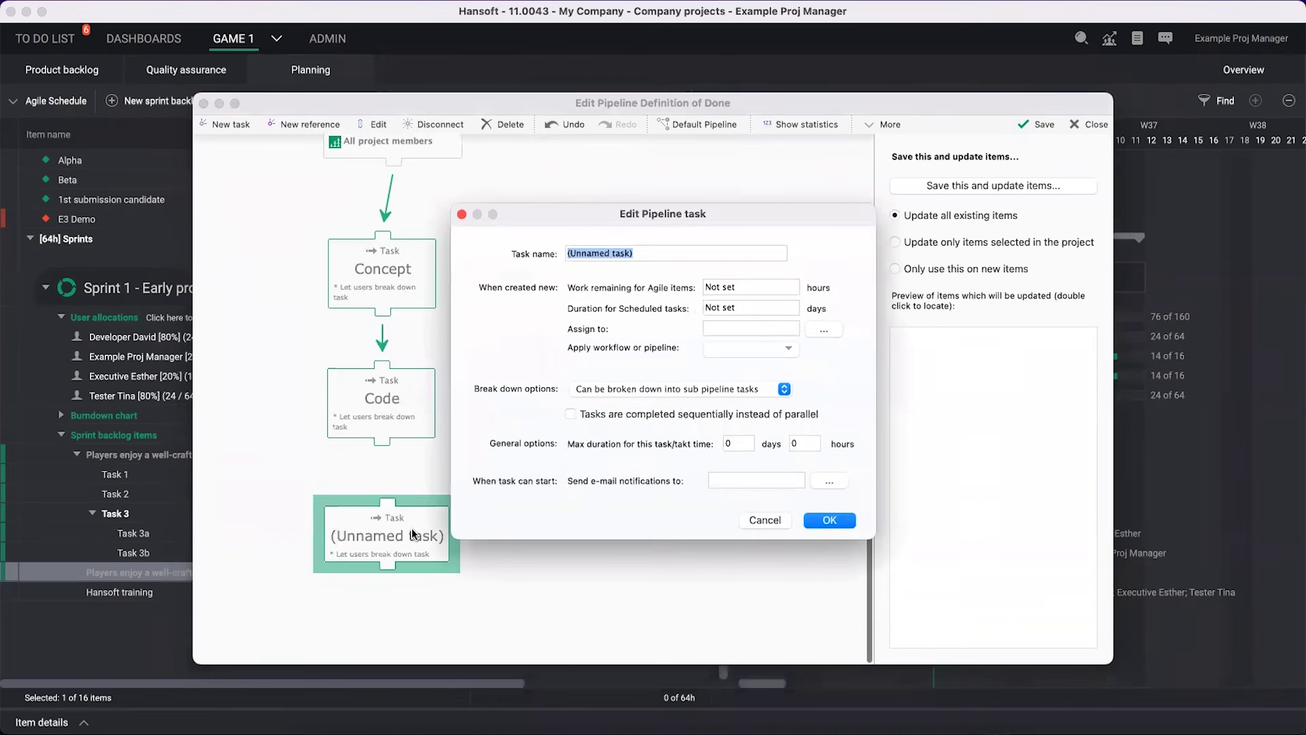
{"action": "type", "text": "Review in Helix Swa"}
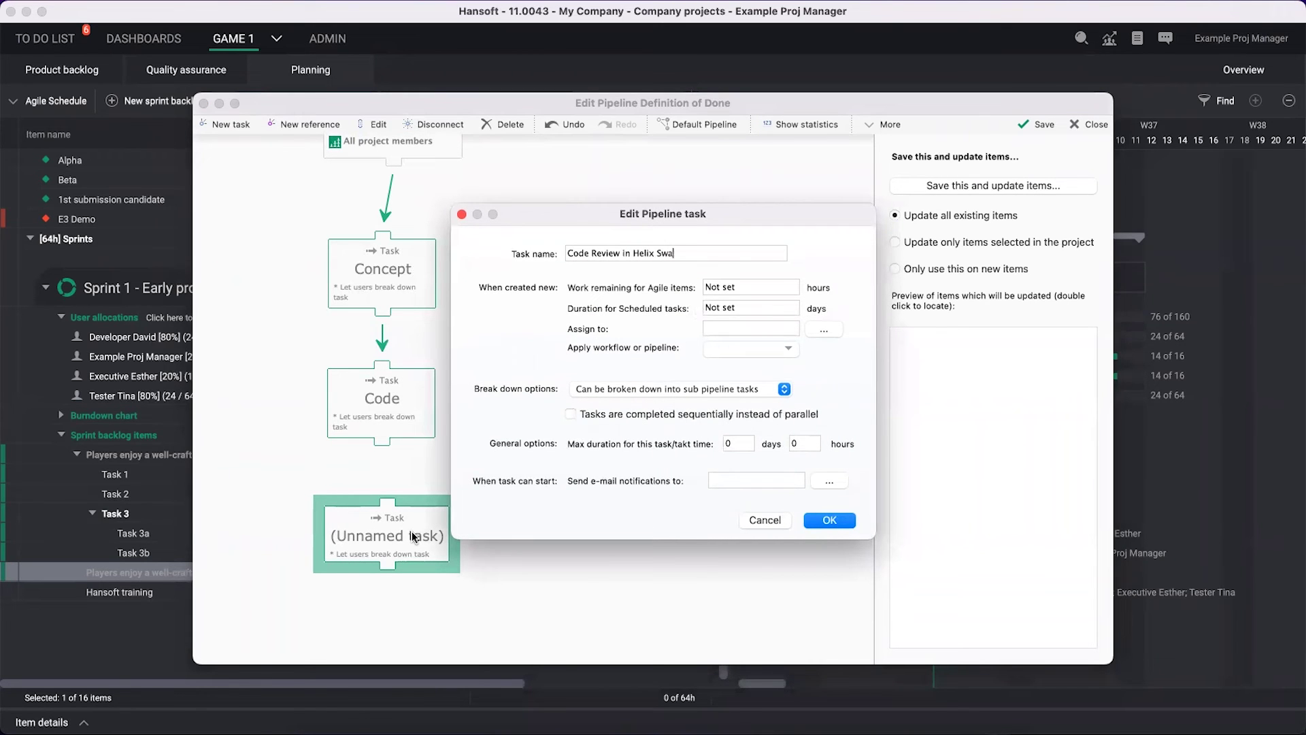
{"action": "type", "text": "rm"}
{"action": "key", "text": "Return"}
{"action": "left_click_drag", "start_coordinate": [382, 441], "coordinate": [428, 493]}
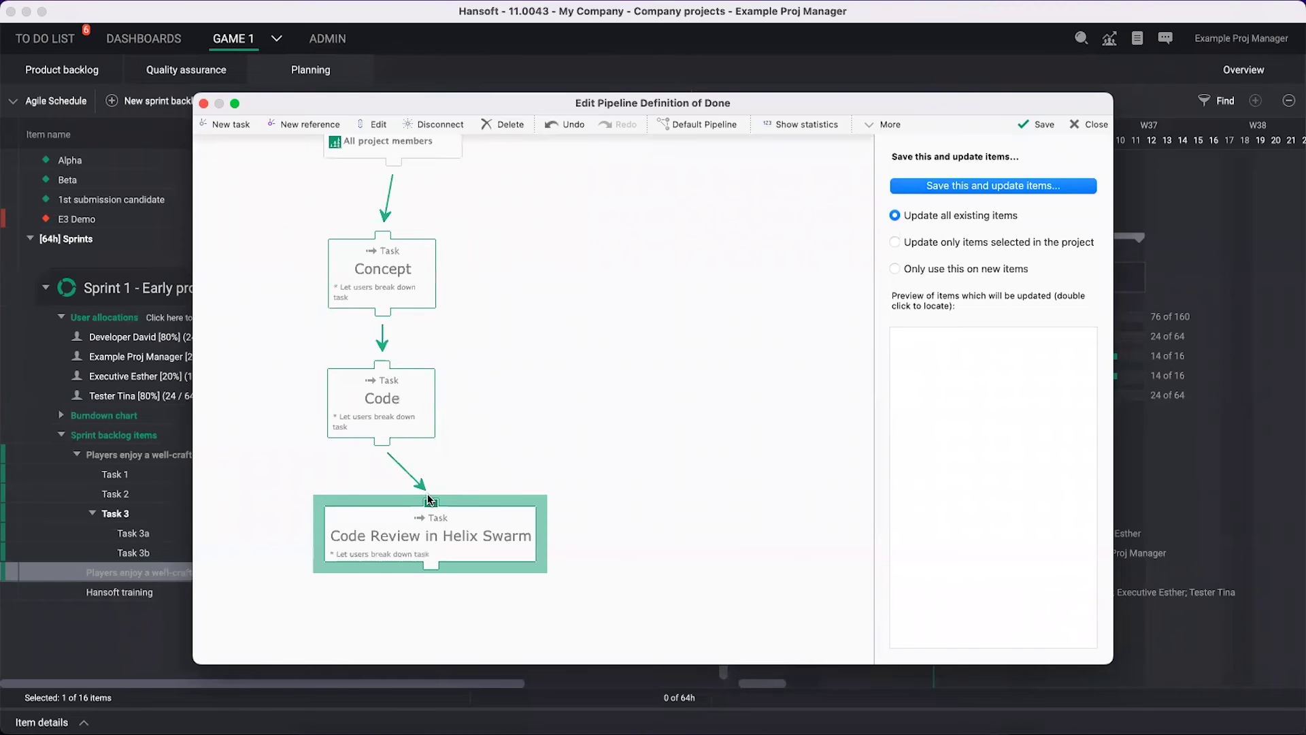
Step: Add a 'Docs' step beside Code and link Concept to it
{"action": "left_click", "coordinate": [230, 125]}
{"action": "left_click_drag", "start_coordinate": [656, 379], "coordinate": [630, 455]}
{"action": "type", "text": "Docs"}
{"action": "key", "text": "Return"}
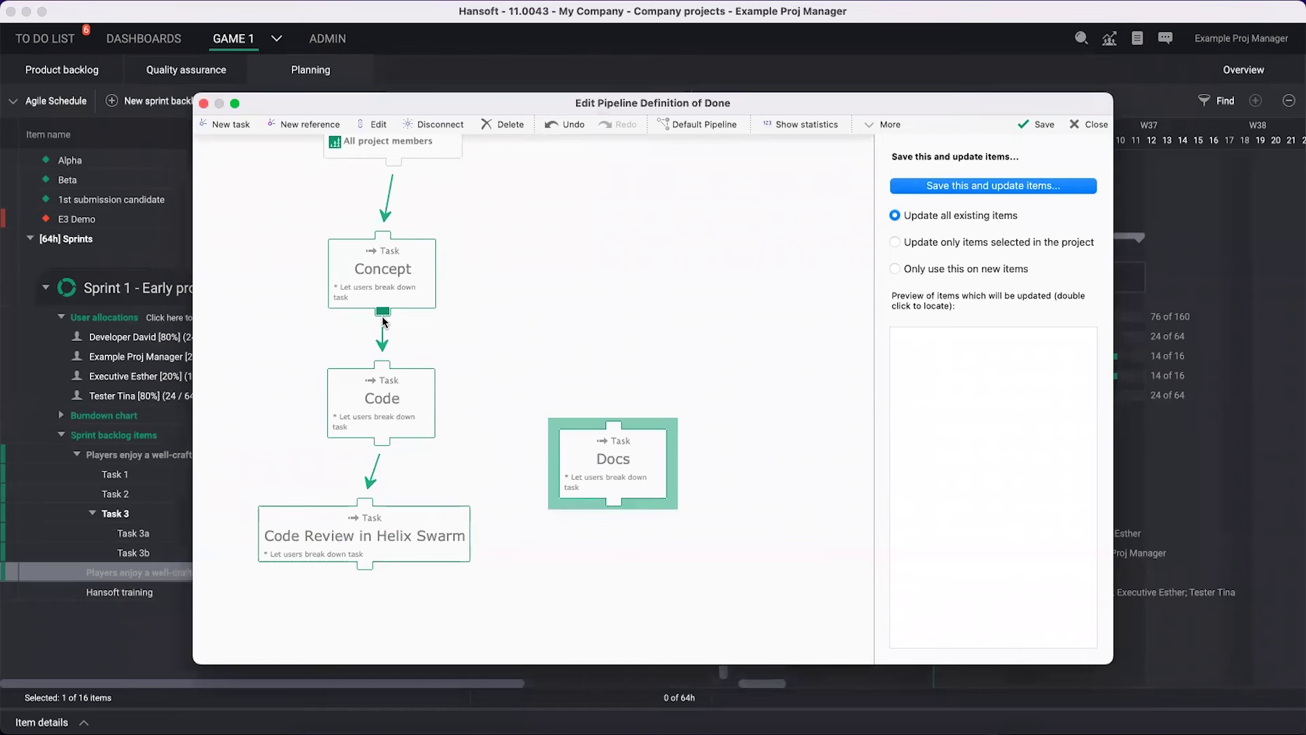
{"action": "left_click_drag", "start_coordinate": [384, 320], "coordinate": [605, 421]}
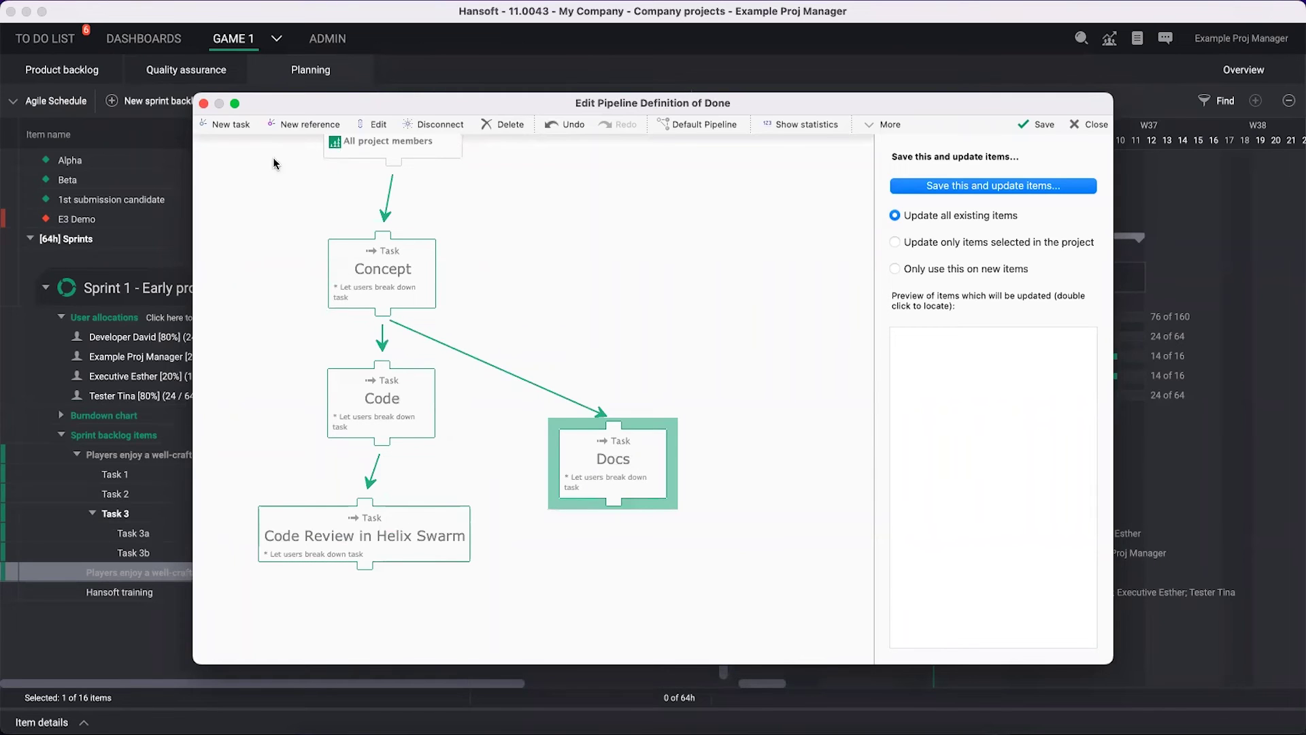
Step: Add a 'QA' step fed by both Code Review in Helix Swarm and Docs
{"action": "left_click", "coordinate": [230, 124]}
{"action": "left_click_drag", "start_coordinate": [631, 378], "coordinate": [489, 623]}
{"action": "scroll", "coordinate": [504, 606], "scroll_direction": "down", "scroll_amount": 2}
{"action": "double_click", "coordinate": [500, 545]}
{"action": "type", "text": "QA"}
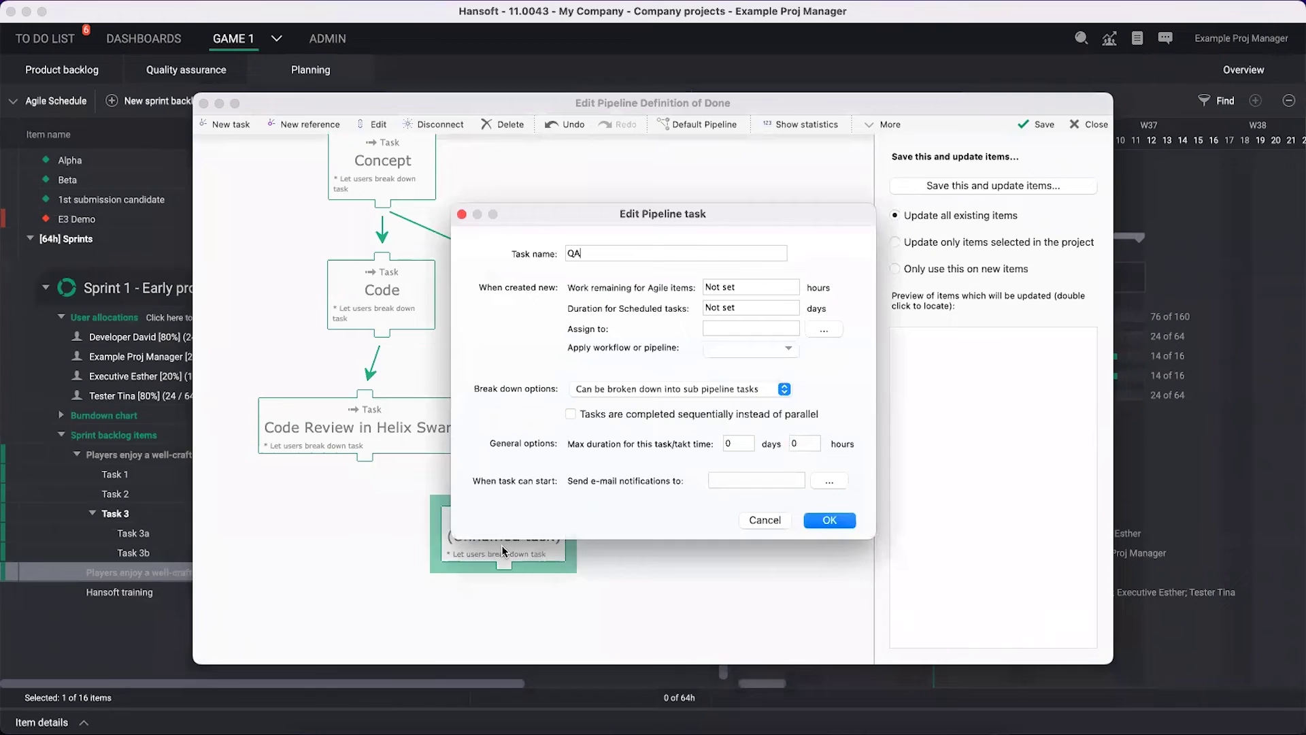
{"action": "key", "text": "Return"}
{"action": "left_click_drag", "start_coordinate": [364, 456], "coordinate": [499, 505]}
{"action": "left_click_drag", "start_coordinate": [613, 393], "coordinate": [497, 505]}
Step: Add a 'Final approval' step and link QA to it
{"action": "left_click", "coordinate": [228, 125]}
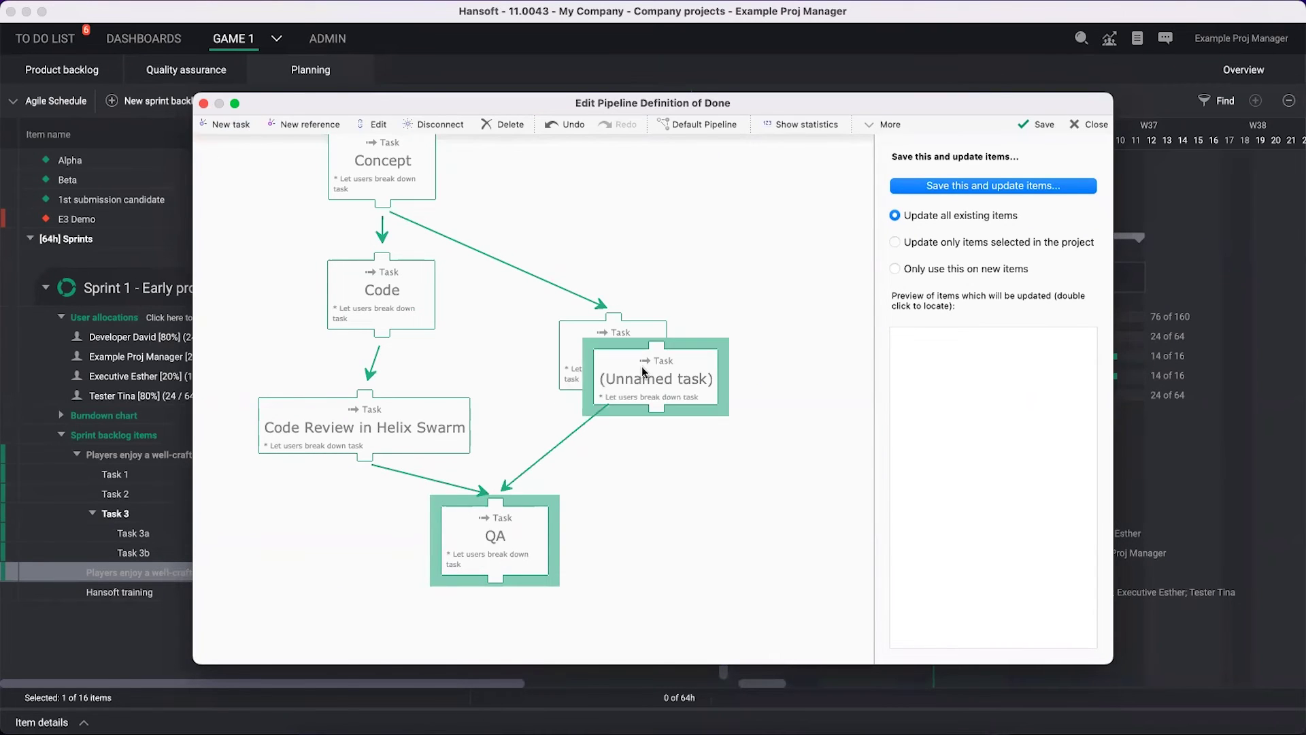
{"action": "left_click_drag", "start_coordinate": [643, 372], "coordinate": [540, 620]}
{"action": "scroll", "coordinate": [540, 556], "scroll_direction": "down", "scroll_amount": 3}
{"action": "double_click", "coordinate": [512, 553]}
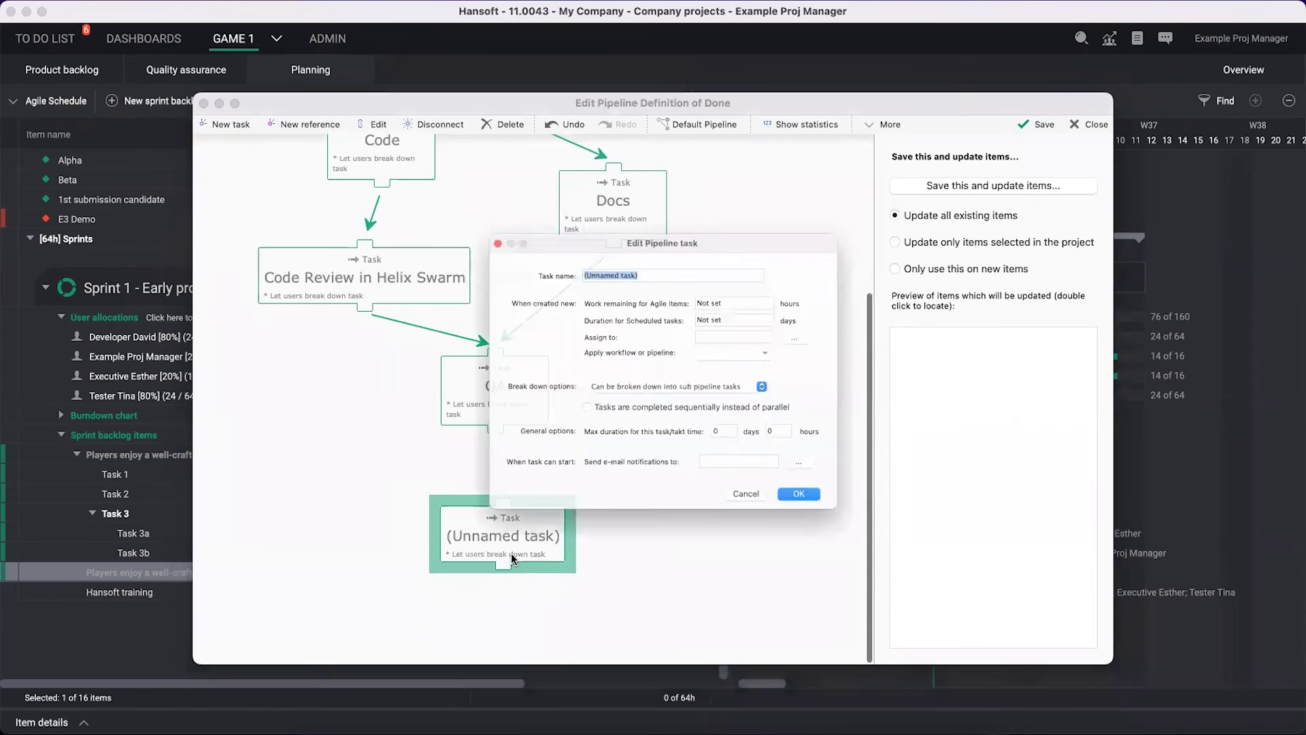
{"action": "type", "text": "Final approv"}
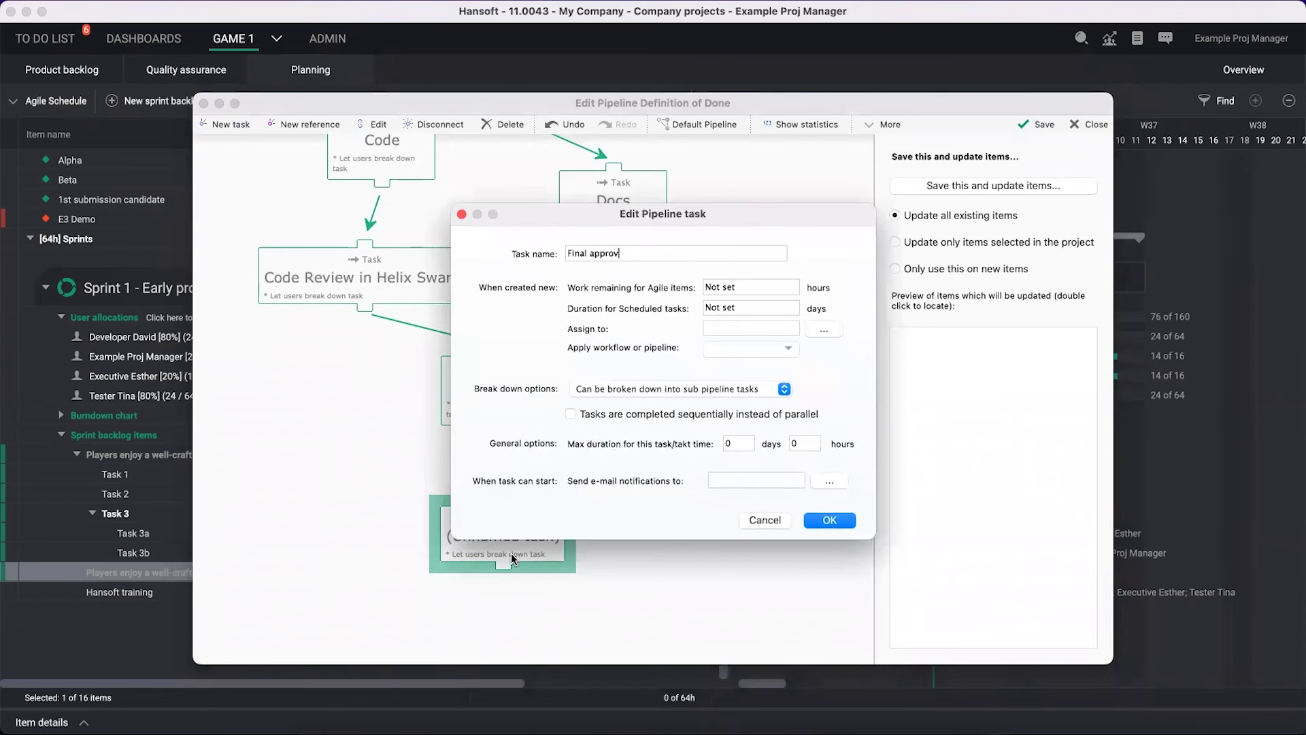
{"action": "type", "text": "al"}
{"action": "key", "text": "Return"}
{"action": "left_click", "coordinate": [495, 422]}
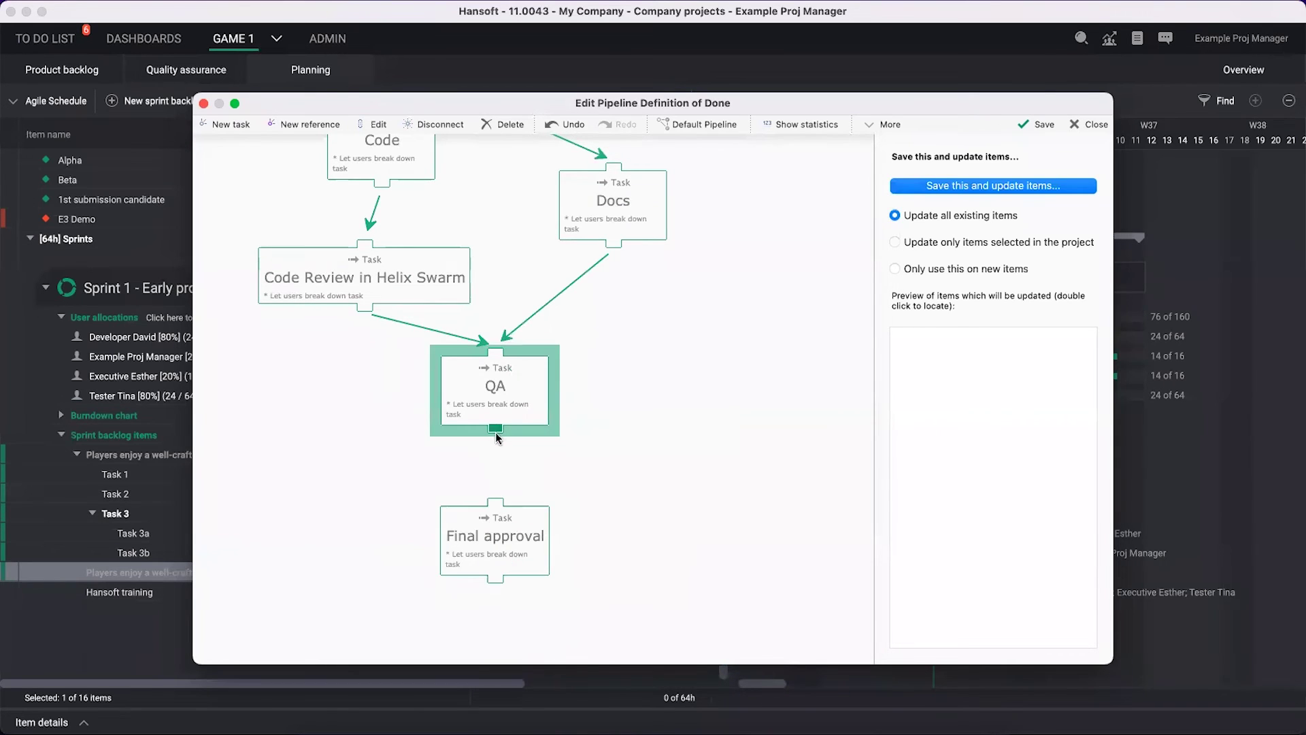
{"action": "left_click_drag", "start_coordinate": [495, 431], "coordinate": [495, 504]}
{"action": "scroll", "coordinate": [472, 295], "scroll_direction": "up", "scroll_amount": 5}
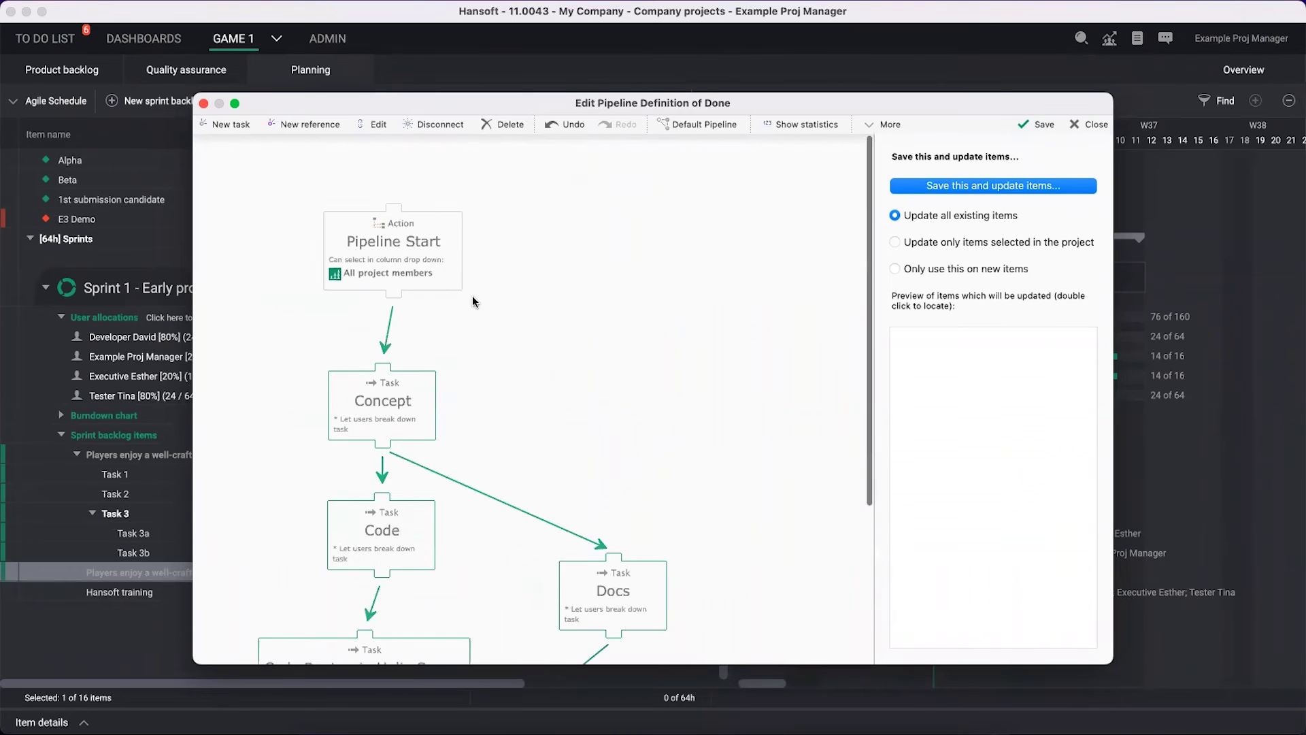
{"action": "scroll", "coordinate": [472, 295], "scroll_direction": "down", "scroll_amount": 5}
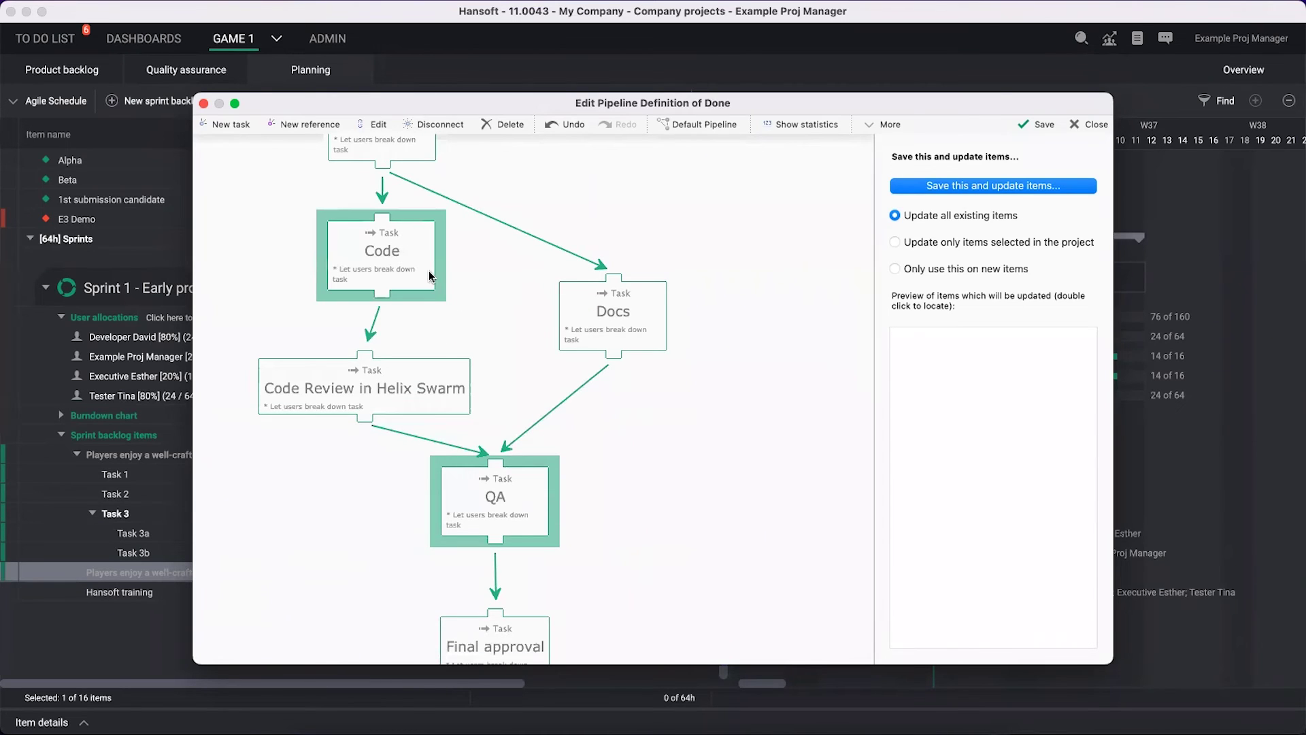
{"action": "scroll", "coordinate": [482, 509], "scroll_direction": "down", "scroll_amount": 2}
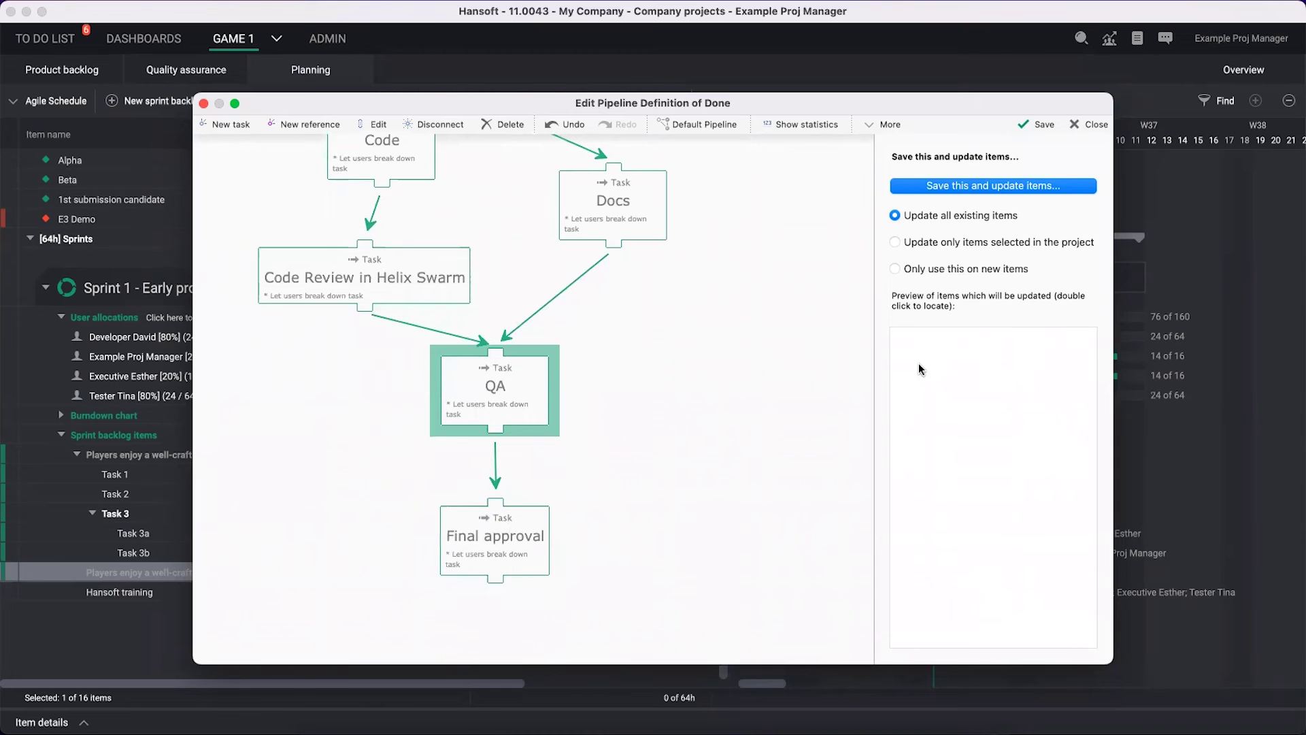
Step: Save the Definition of Done pipeline and close the pipelines and workflows manager
{"action": "left_click", "coordinate": [1040, 126]}
{"action": "left_click", "coordinate": [947, 590]}
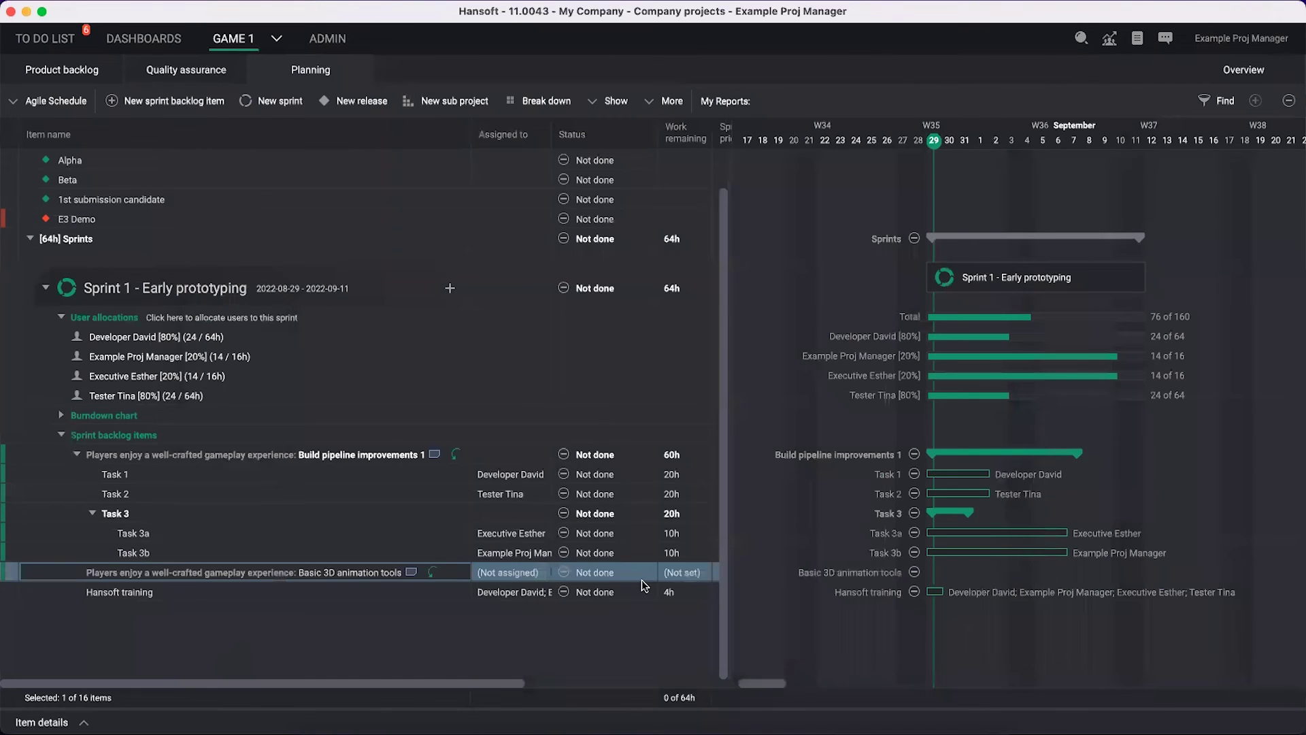
{"action": "scroll", "coordinate": [643, 585], "scroll_direction": "left", "scroll_amount": 5}
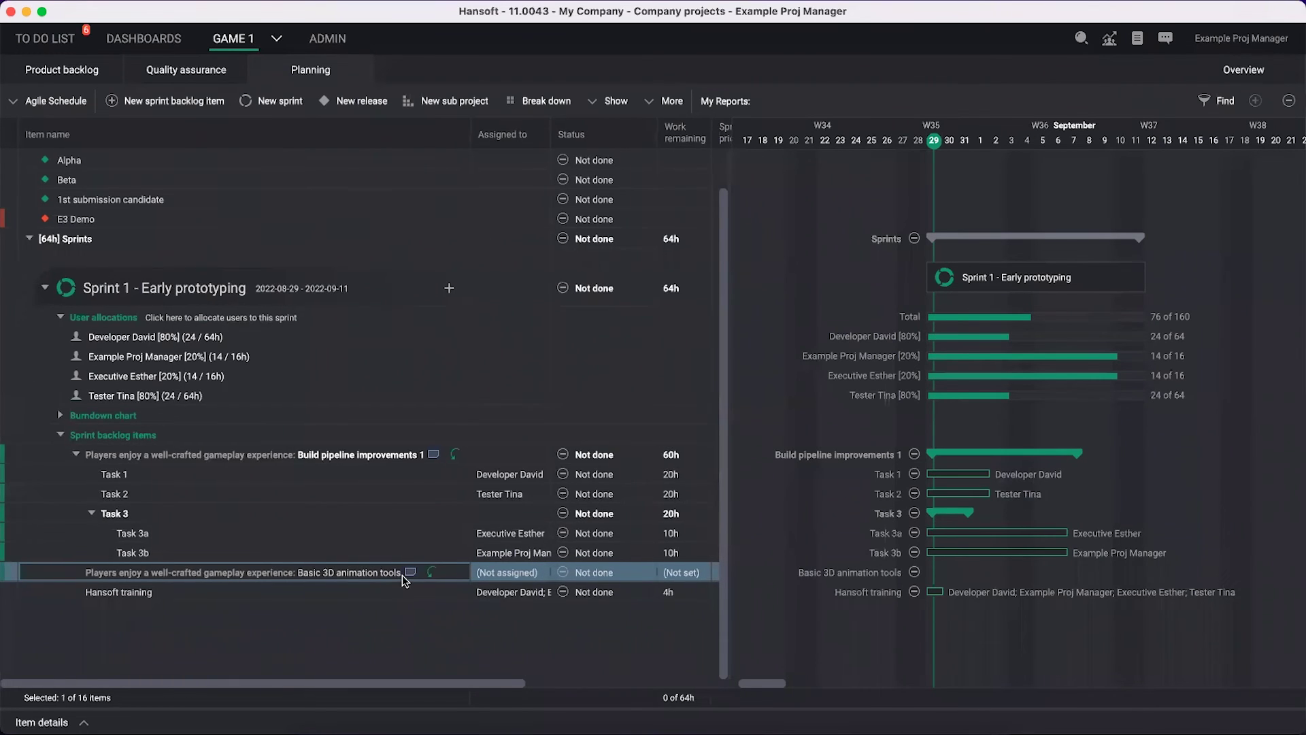
{"action": "scroll", "coordinate": [402, 574], "scroll_direction": "right", "scroll_amount": 5}
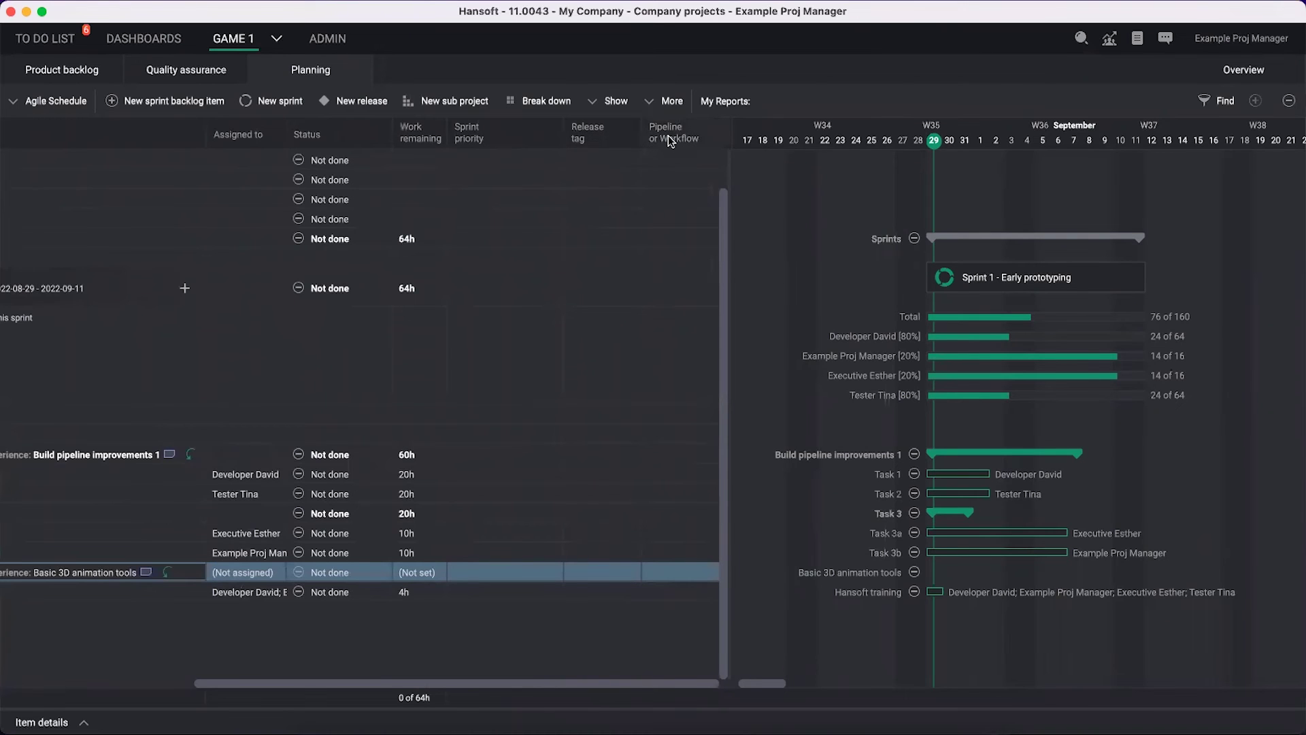
Step: Set Basic 3D animation tools' workflow to Definition of Done
{"action": "right_click", "coordinate": [668, 136]}
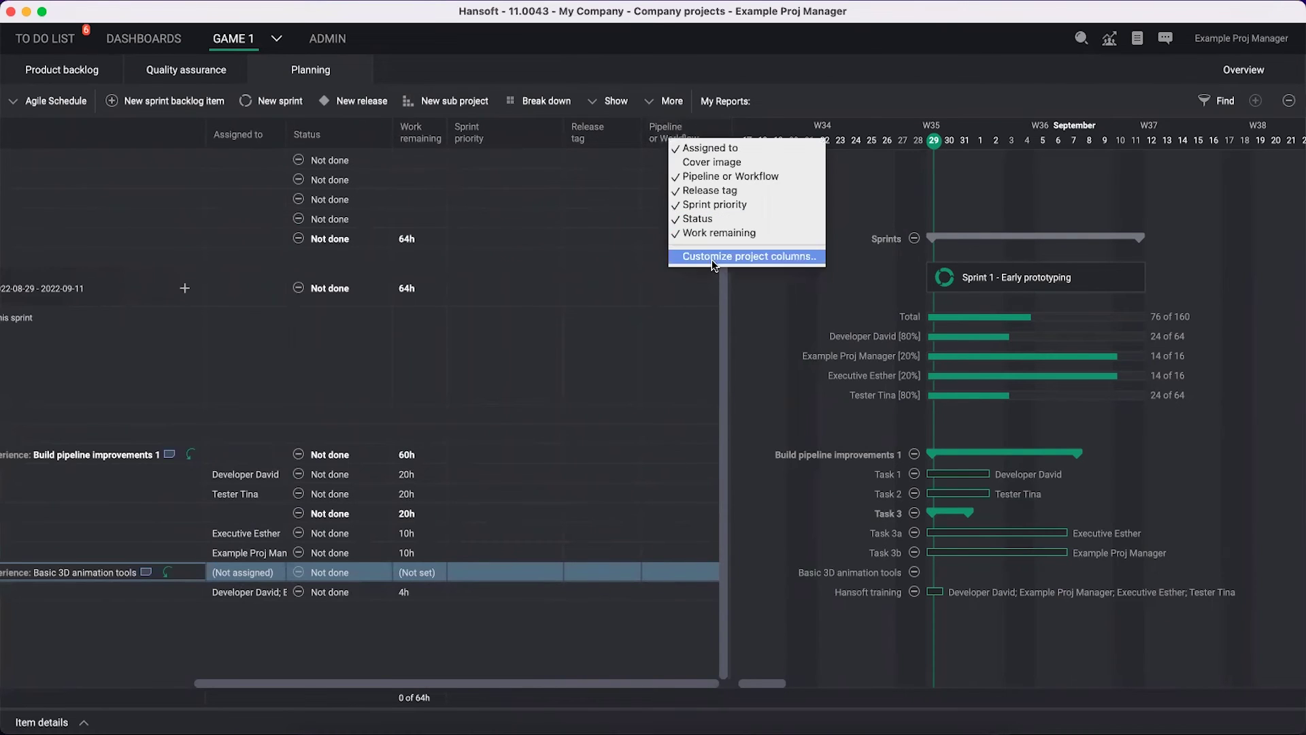
{"action": "left_click", "coordinate": [651, 134]}
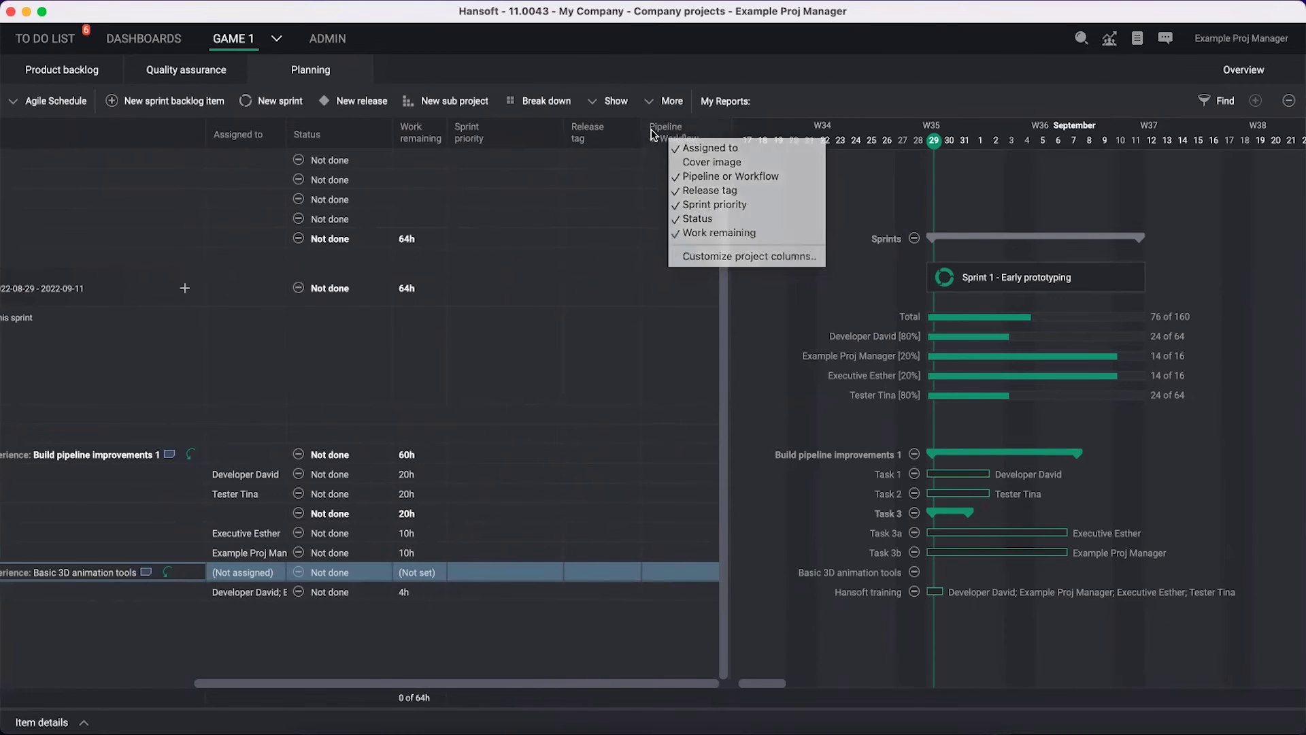
{"action": "left_click", "coordinate": [658, 570]}
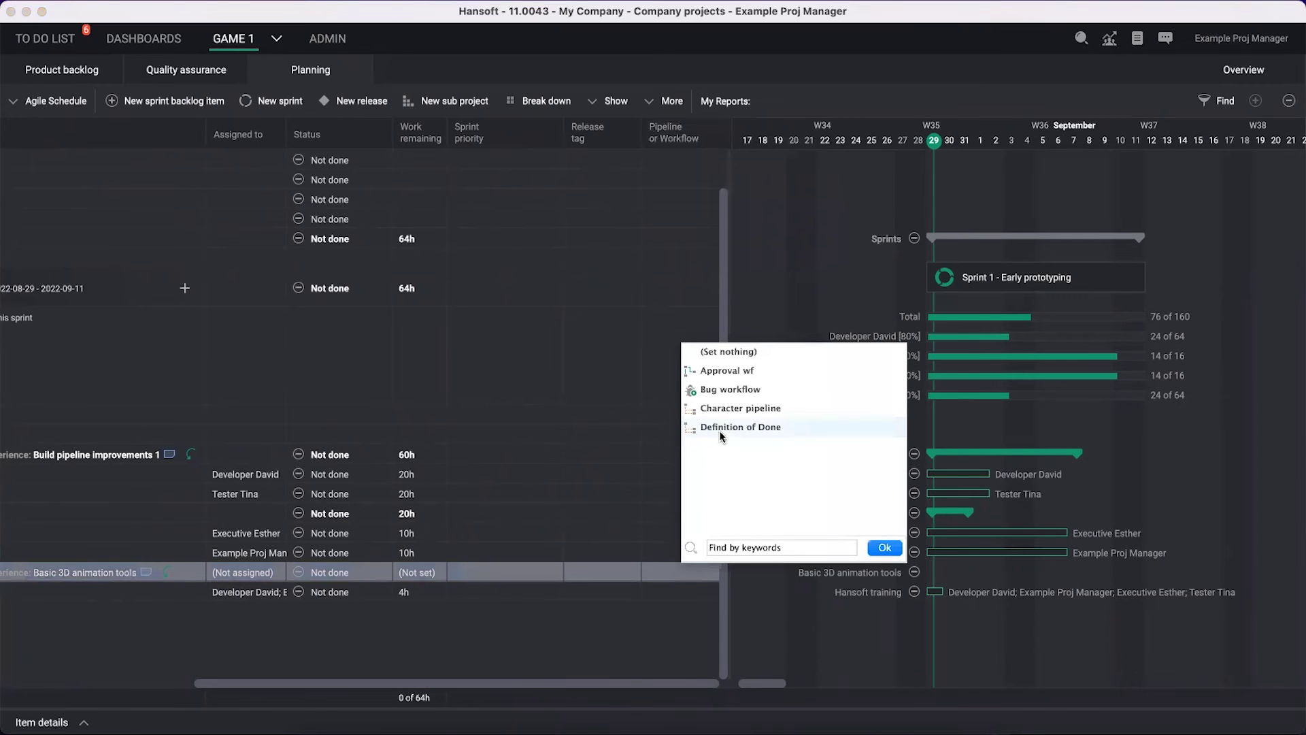
{"action": "left_click", "coordinate": [720, 427]}
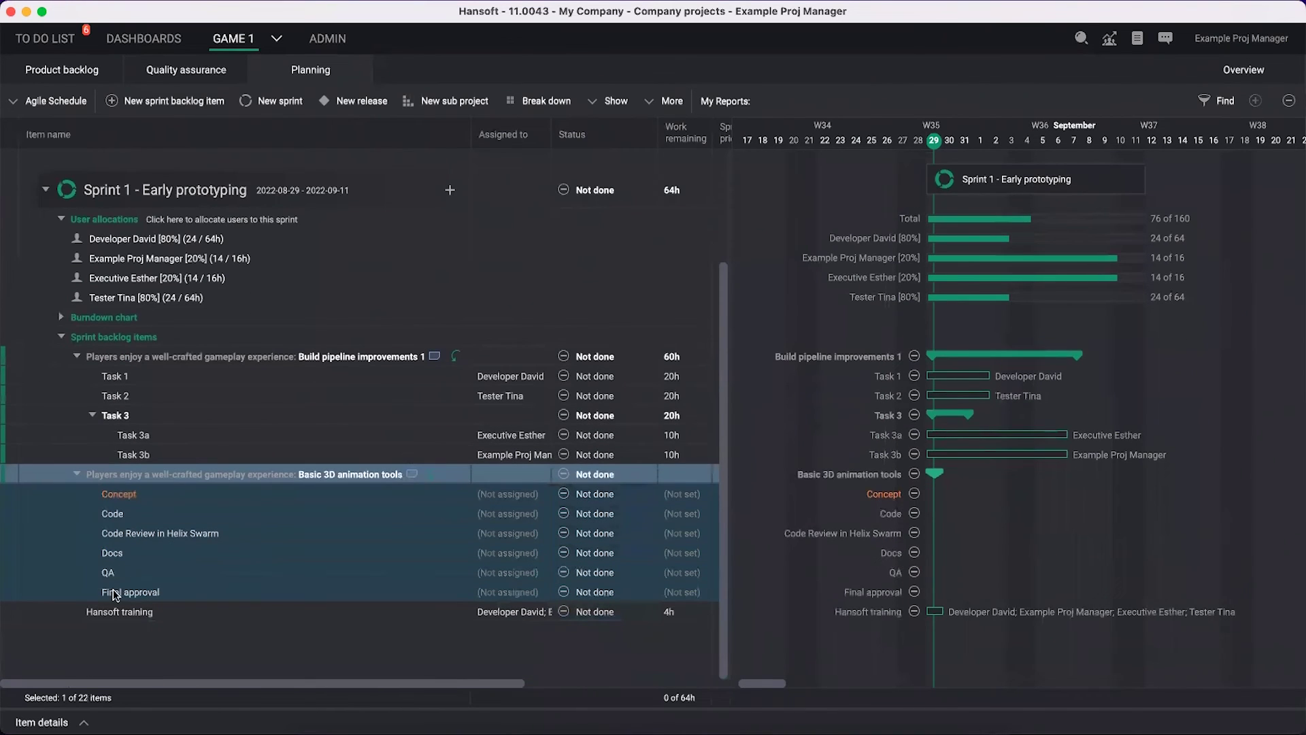
Step: Enter work remaining of 4, 8, 4, 4, 4 and 8 hours for Concept through Final approval
{"action": "left_click", "coordinate": [672, 496]}
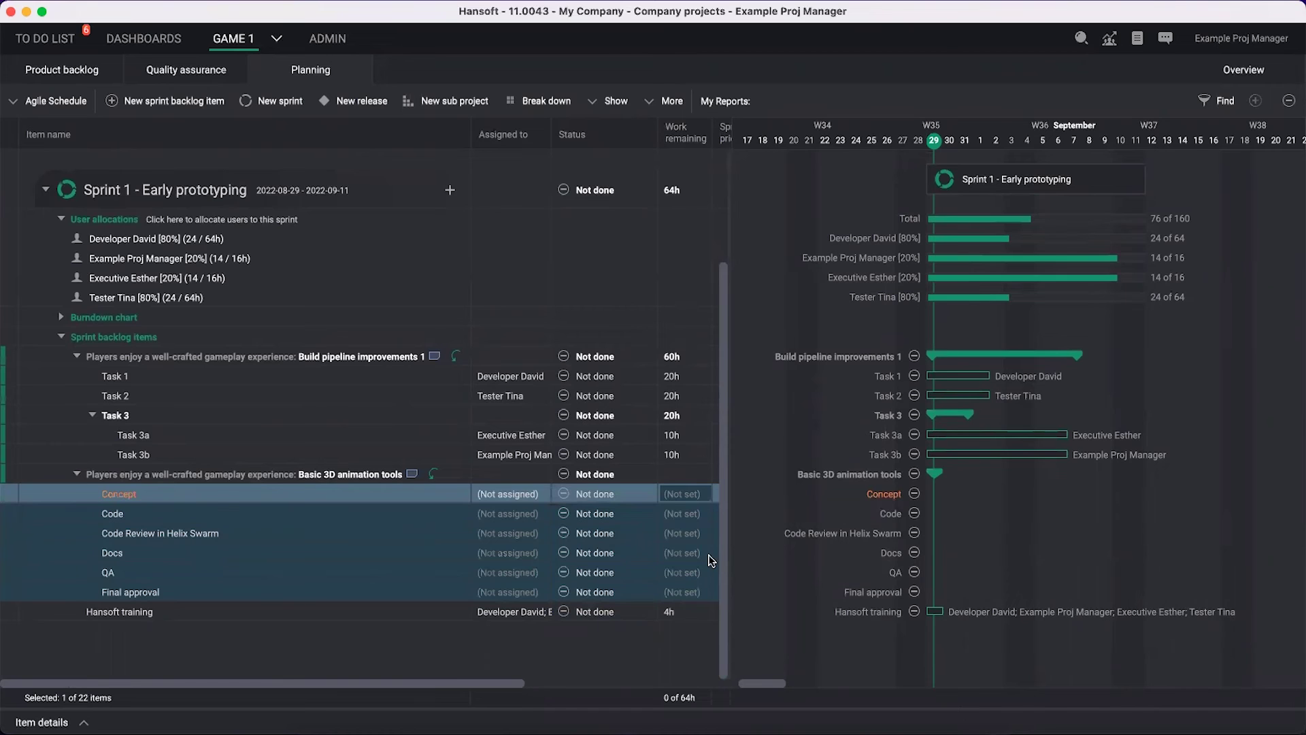
{"action": "type", "text": "4"}
{"action": "key", "text": "Return"}
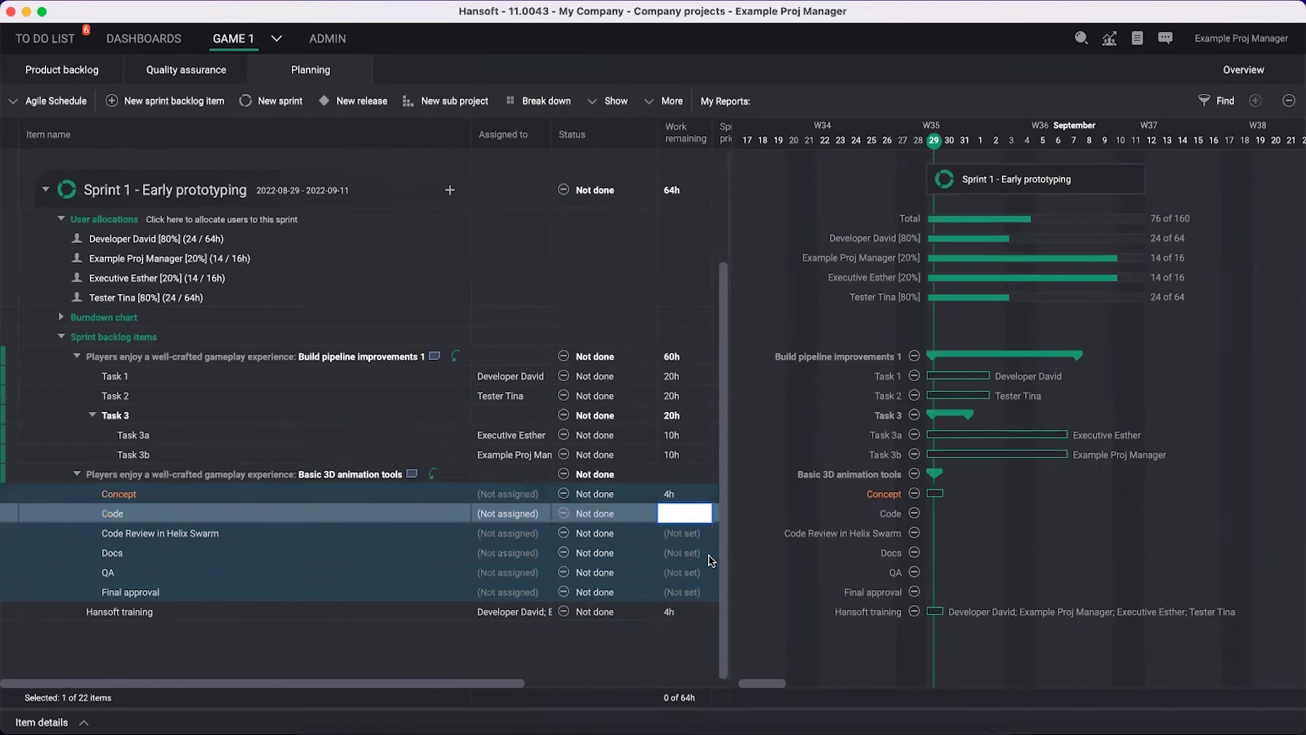
{"action": "type", "text": "8"}
{"action": "key", "text": "Return"}
{"action": "type", "text": "4"}
{"action": "key", "text": "Return"}
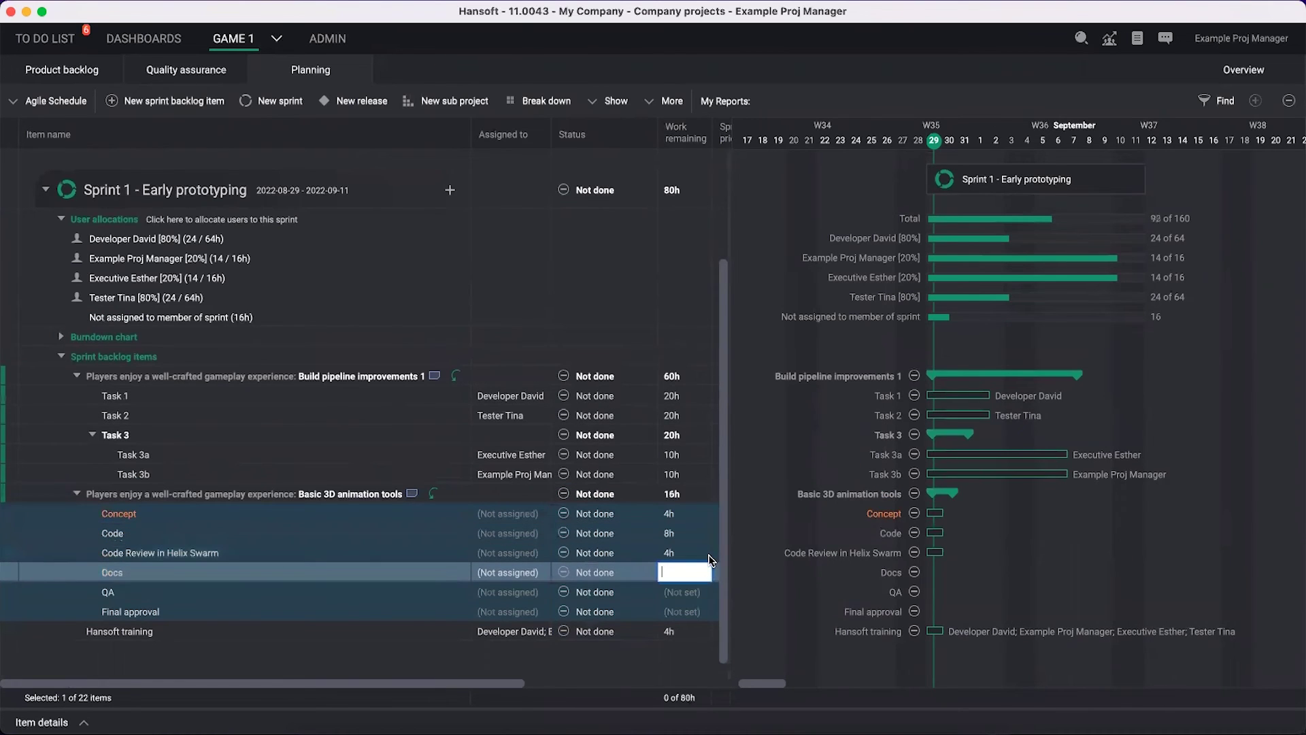
{"action": "type", "text": "4"}
{"action": "key", "text": "Return"}
{"action": "type", "text": "4"}
{"action": "key", "text": "Return"}
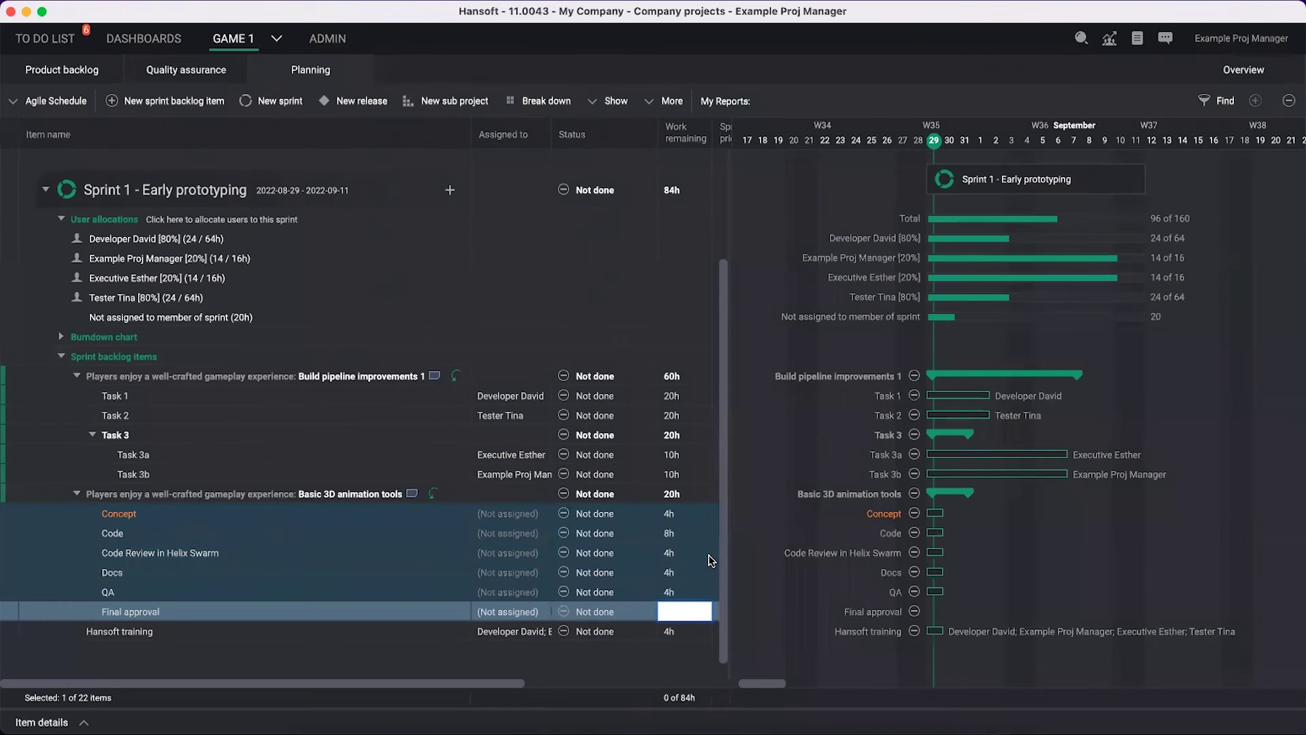
{"action": "type", "text": "8"}
{"action": "key", "text": "Return"}
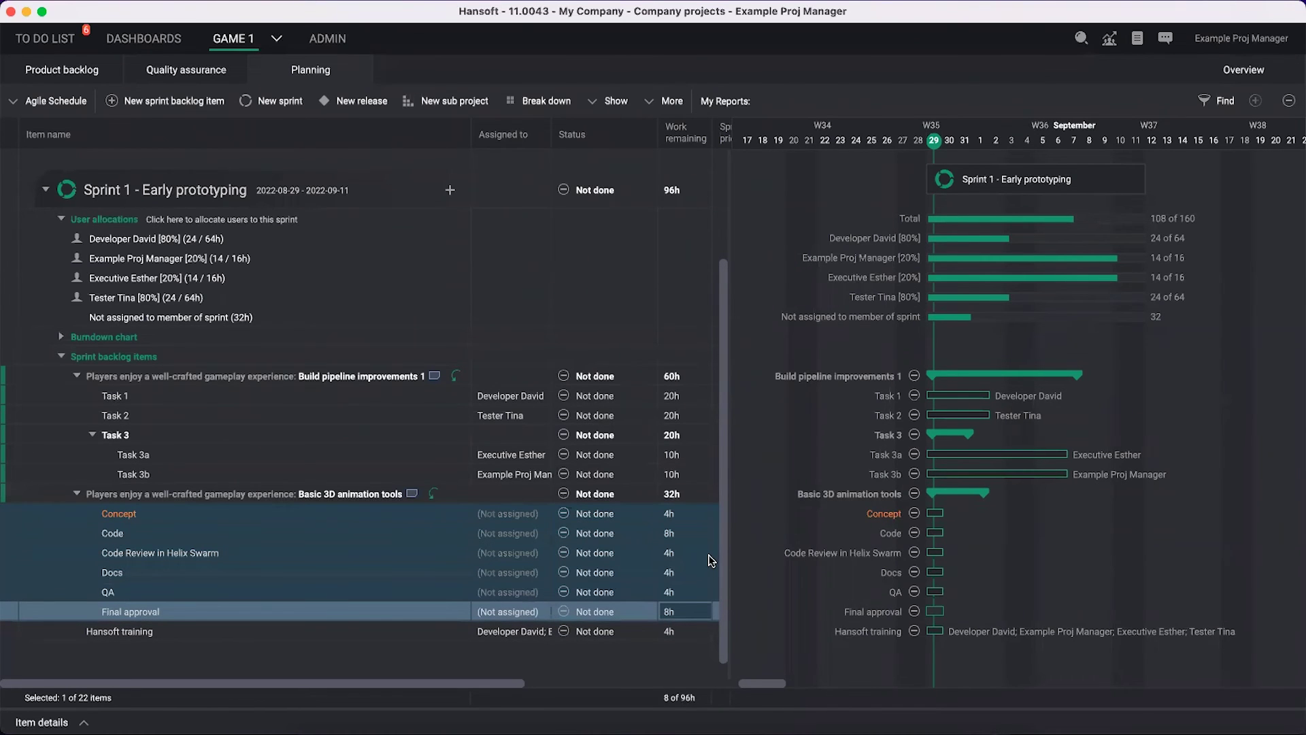
Step: Assign Concept to the project manager, Code to the developer and Code Review to the tester
{"action": "left_click", "coordinate": [520, 522]}
{"action": "left_click", "coordinate": [520, 521]}
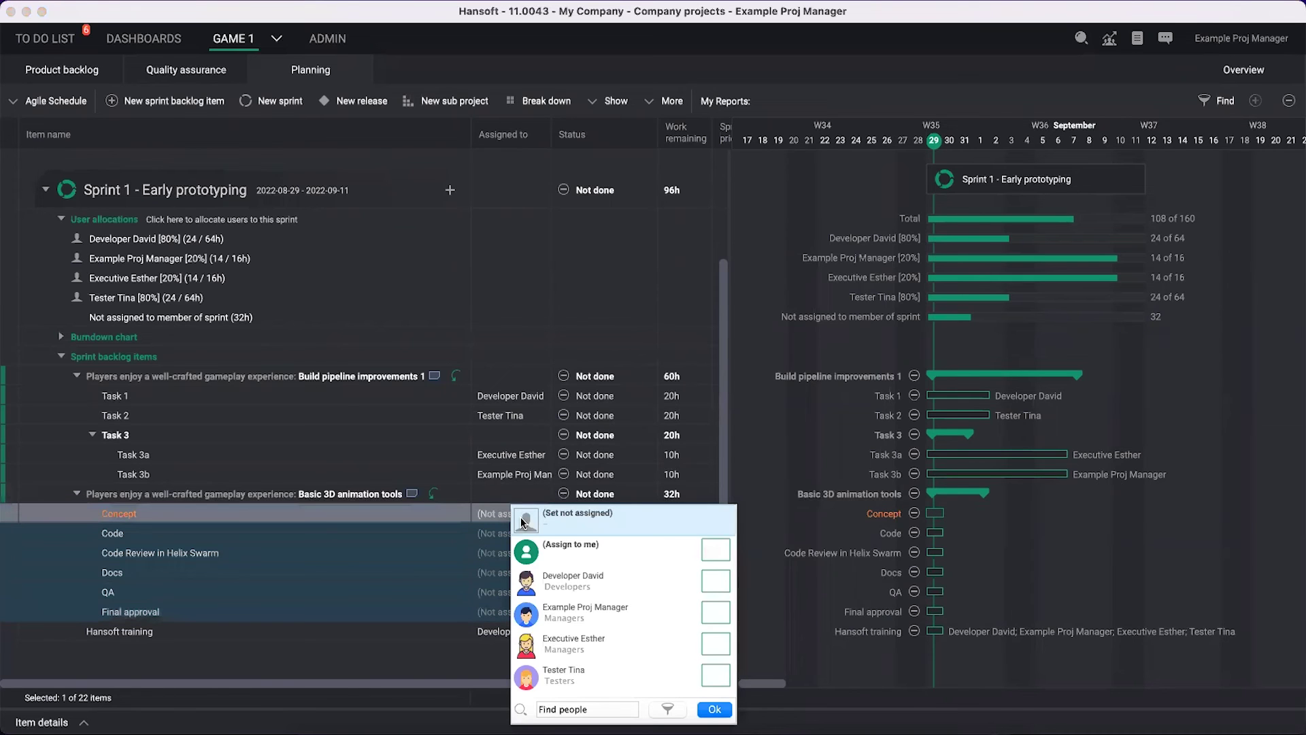
{"action": "left_click", "coordinate": [626, 554]}
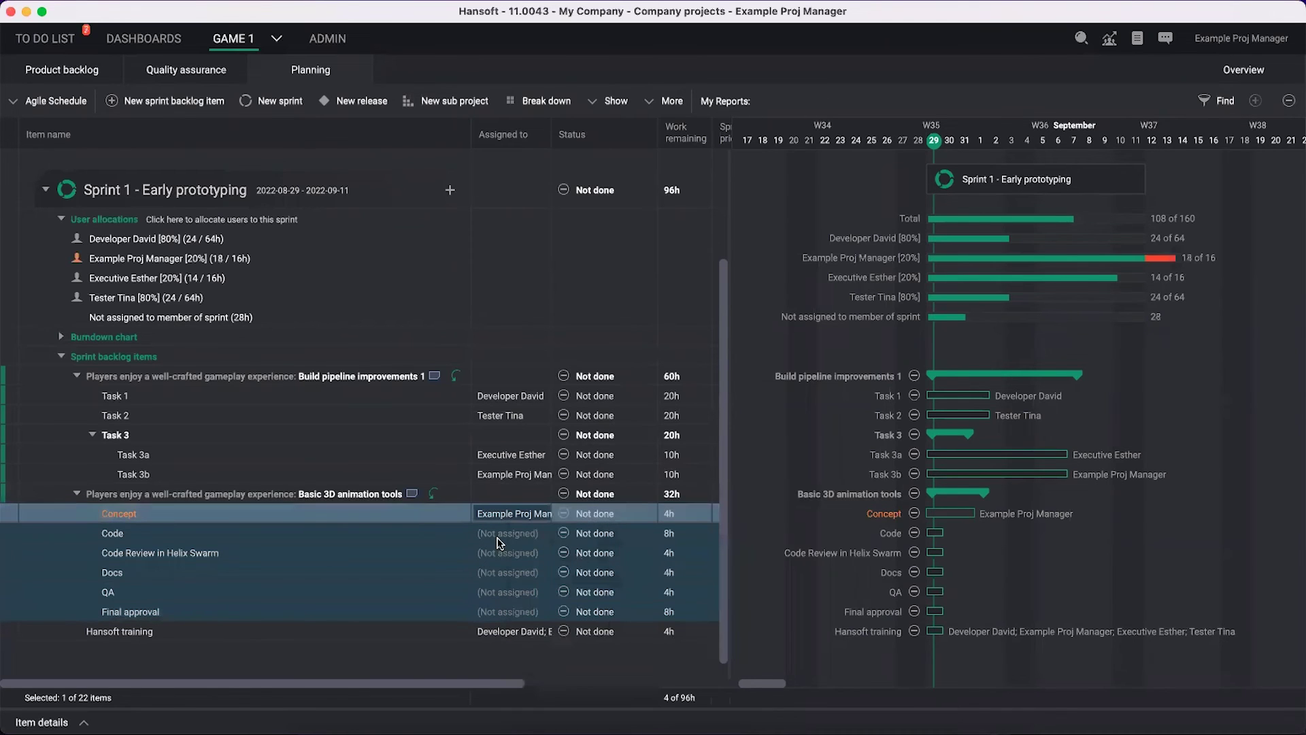
{"action": "left_click", "coordinate": [509, 534]}
{"action": "left_click", "coordinate": [625, 387]}
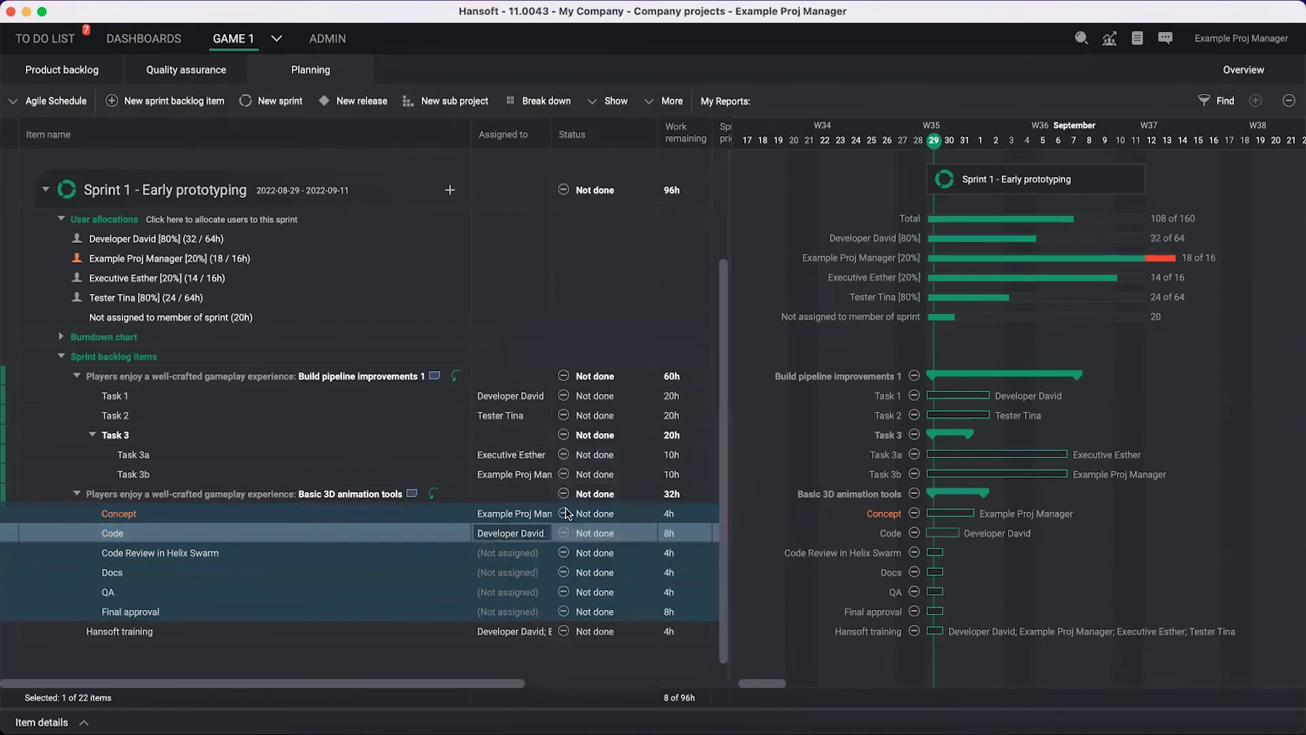
{"action": "left_click", "coordinate": [523, 556]}
{"action": "left_click", "coordinate": [598, 484]}
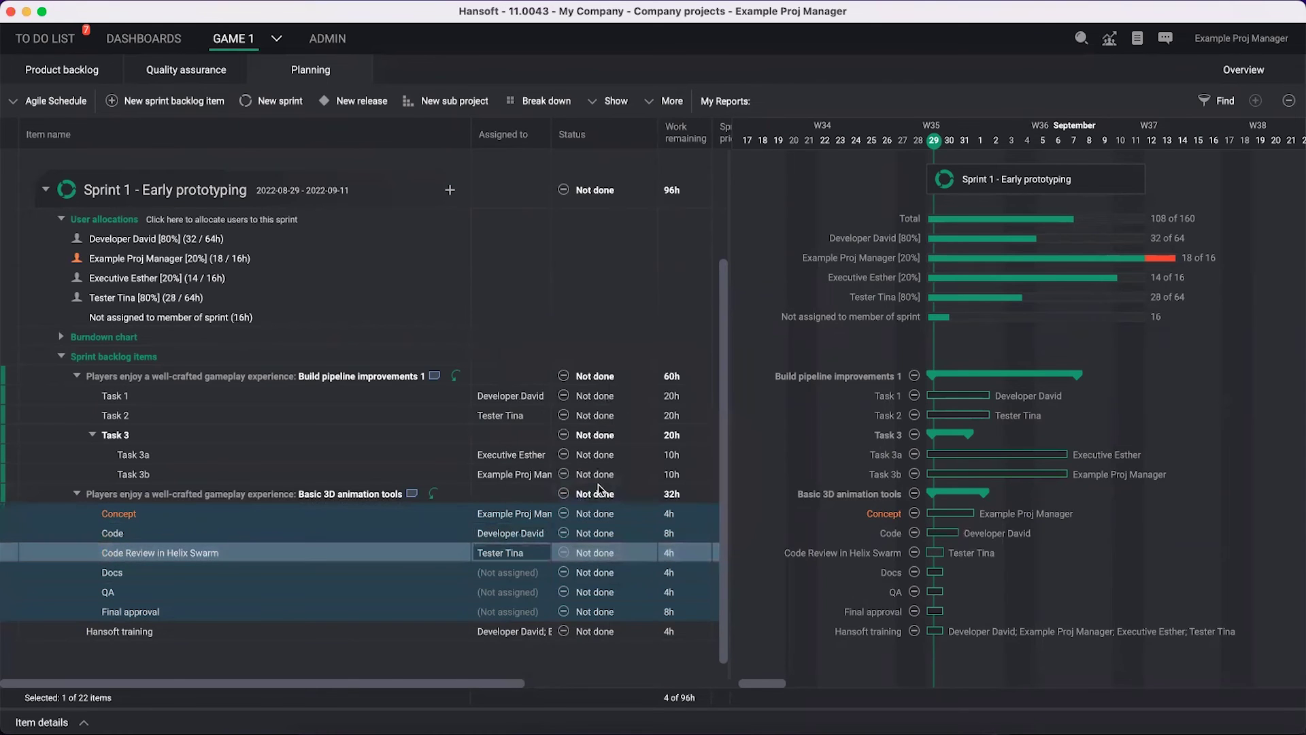
Step: Batch-assign Docs, QA and Final approval to the tester via Item details
{"action": "left_click_drag", "start_coordinate": [300, 573], "coordinate": [272, 612]}
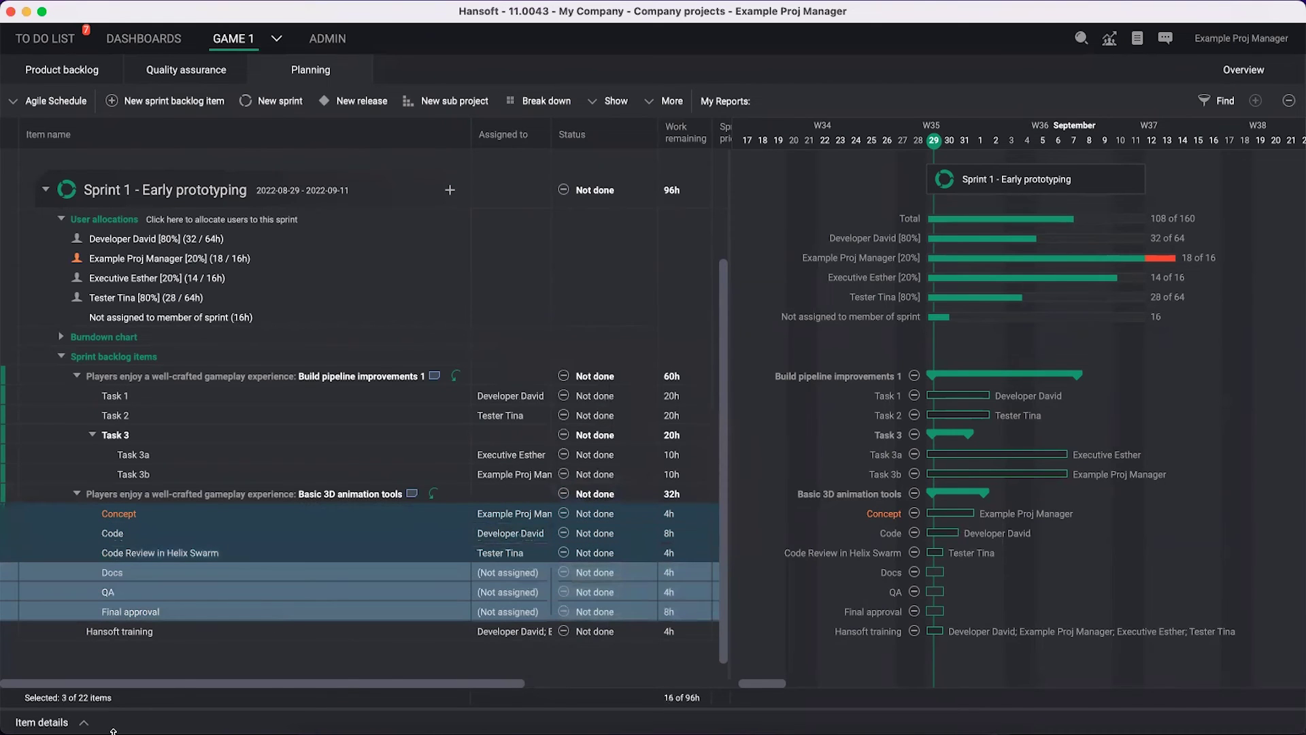
{"action": "left_click", "coordinate": [111, 730]}
{"action": "left_click", "coordinate": [184, 687]}
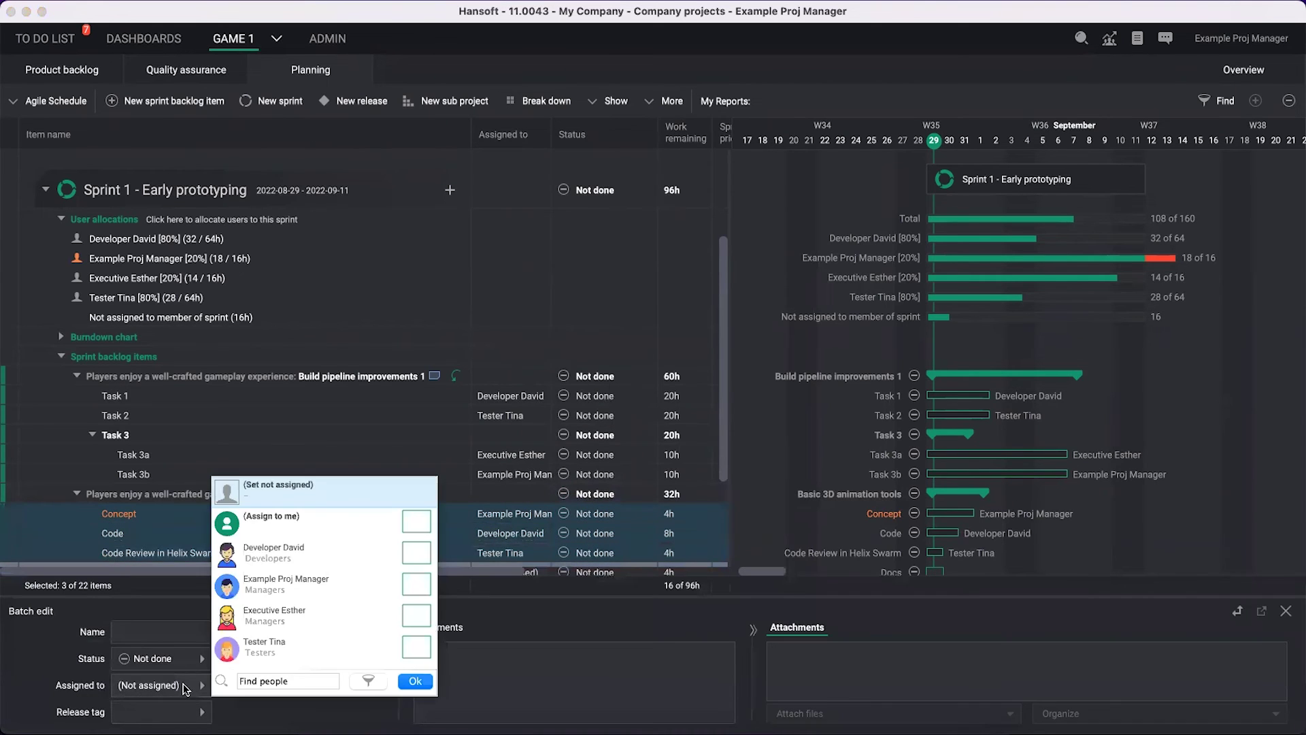
{"action": "left_click", "coordinate": [290, 640]}
{"action": "left_click", "coordinate": [415, 681]}
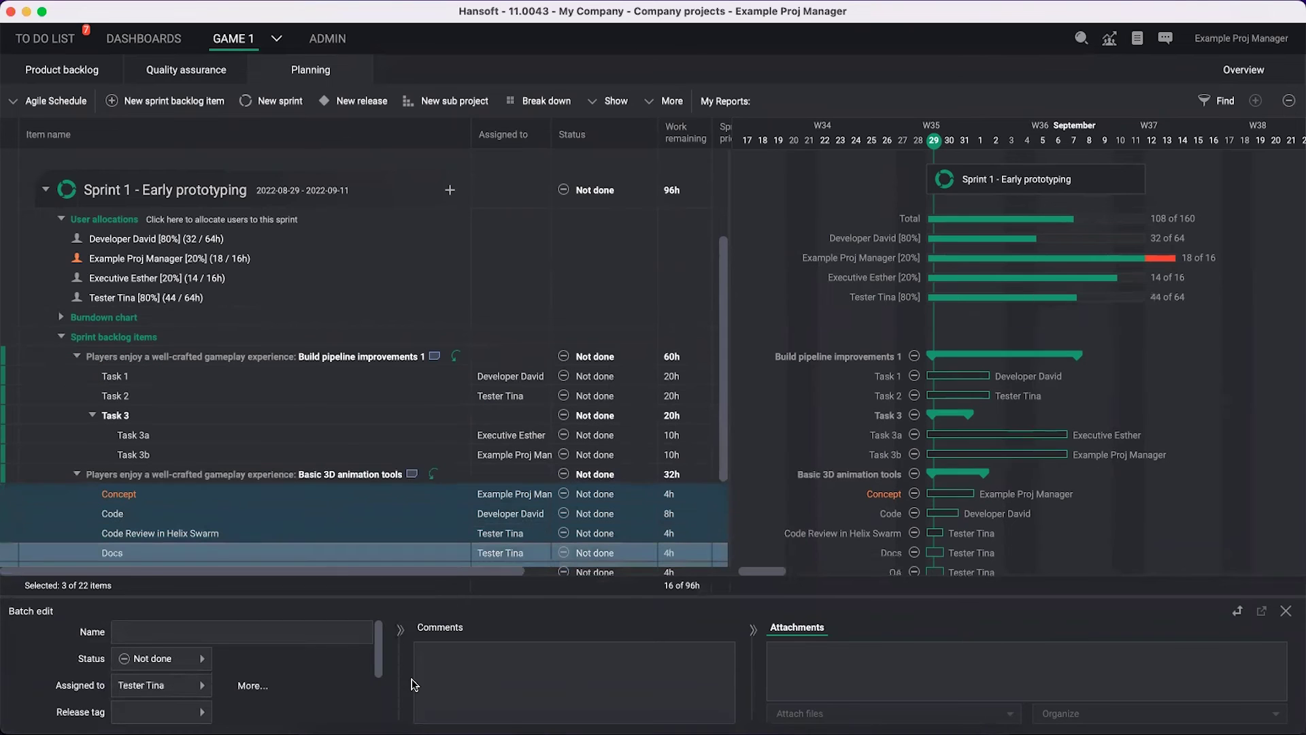
{"action": "scroll", "coordinate": [250, 373], "scroll_direction": "down", "scroll_amount": 2}
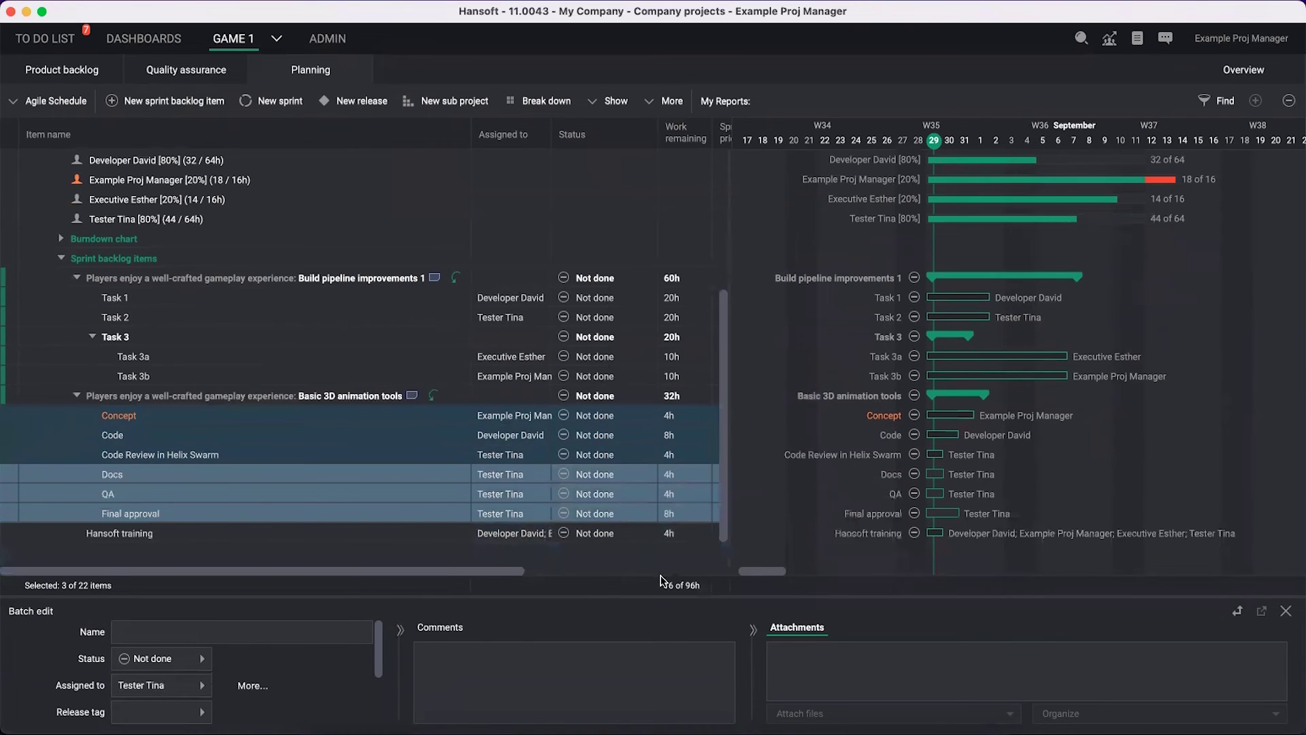
Step: Drag the Release tag column to sit between Item name and Assigned to
{"action": "left_click", "coordinate": [1286, 611]}
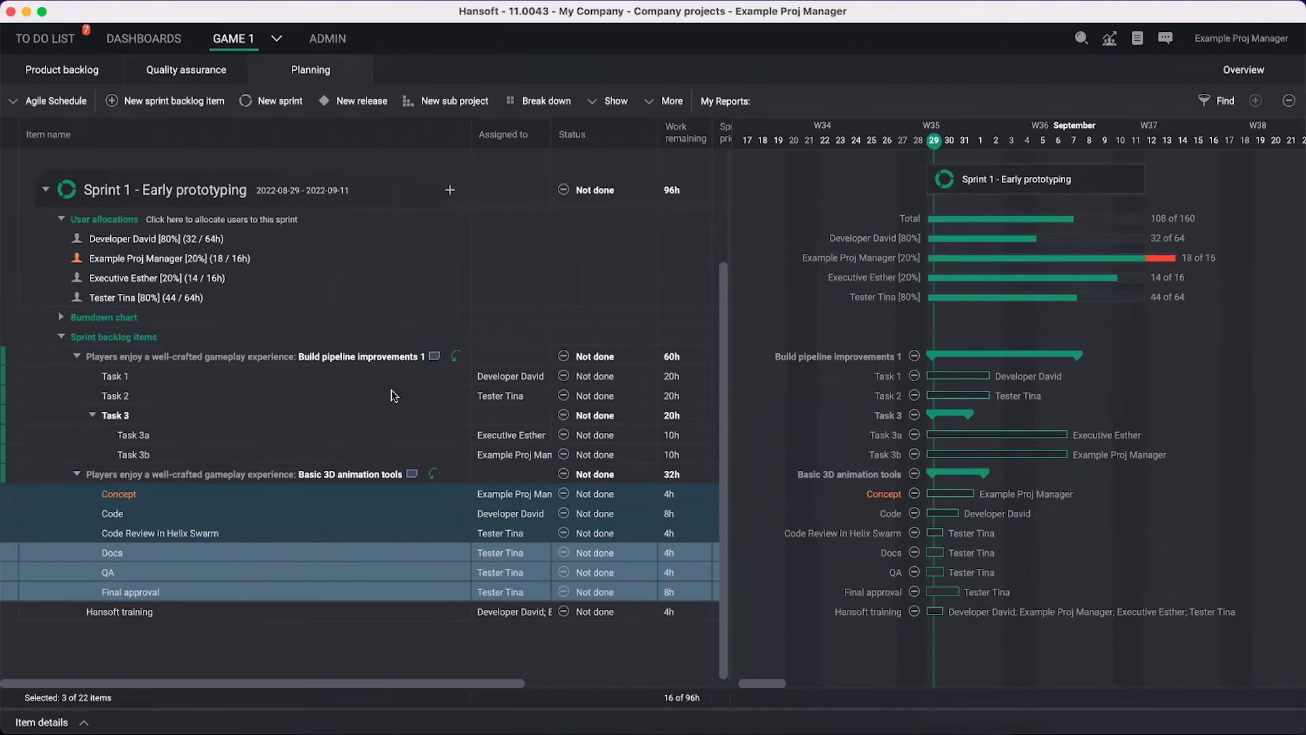
{"action": "scroll", "coordinate": [365, 336], "scroll_direction": "up", "scroll_amount": 5}
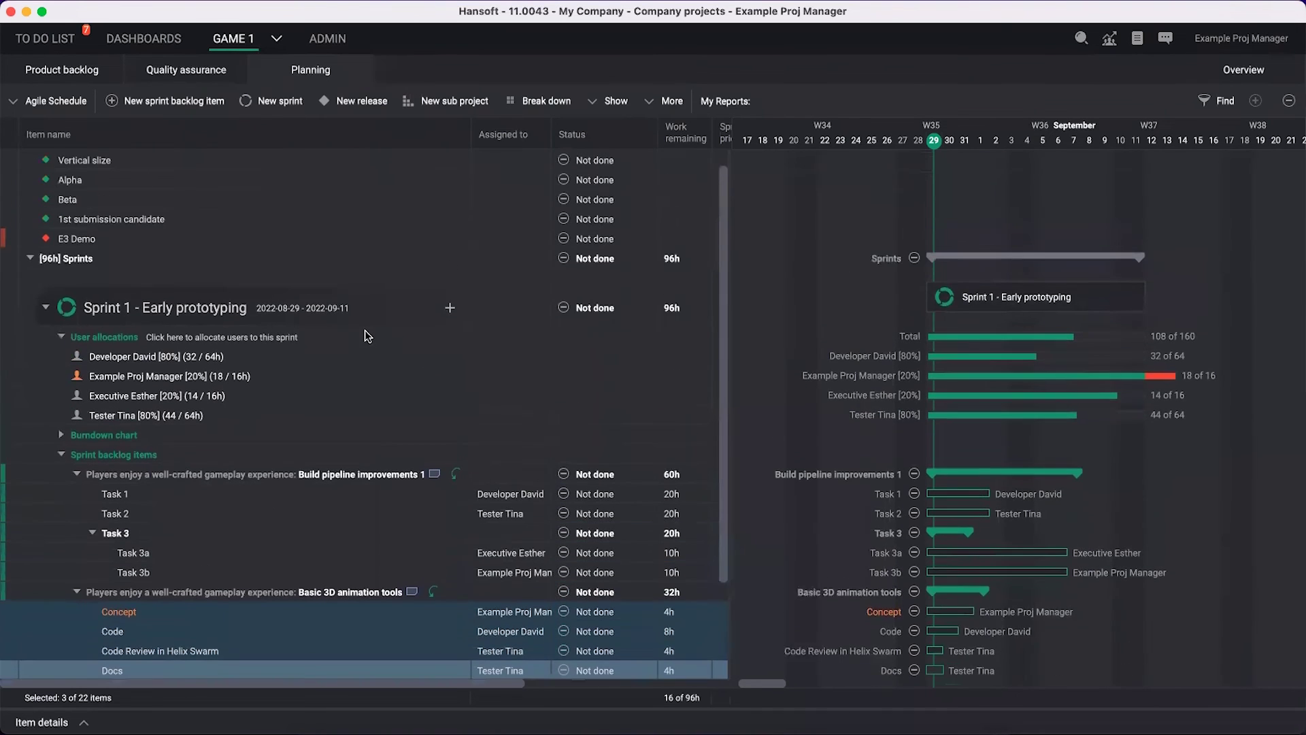
{"action": "scroll", "coordinate": [365, 329], "scroll_direction": "down", "scroll_amount": 5}
{"action": "scroll", "coordinate": [365, 330], "scroll_direction": "right", "scroll_amount": 3}
{"action": "scroll", "coordinate": [364, 330], "scroll_direction": "right", "scroll_amount": 3}
{"action": "left_click_drag", "start_coordinate": [646, 140], "coordinate": [310, 143]}
{"action": "scroll", "coordinate": [301, 286], "scroll_direction": "left", "scroll_amount": 8}
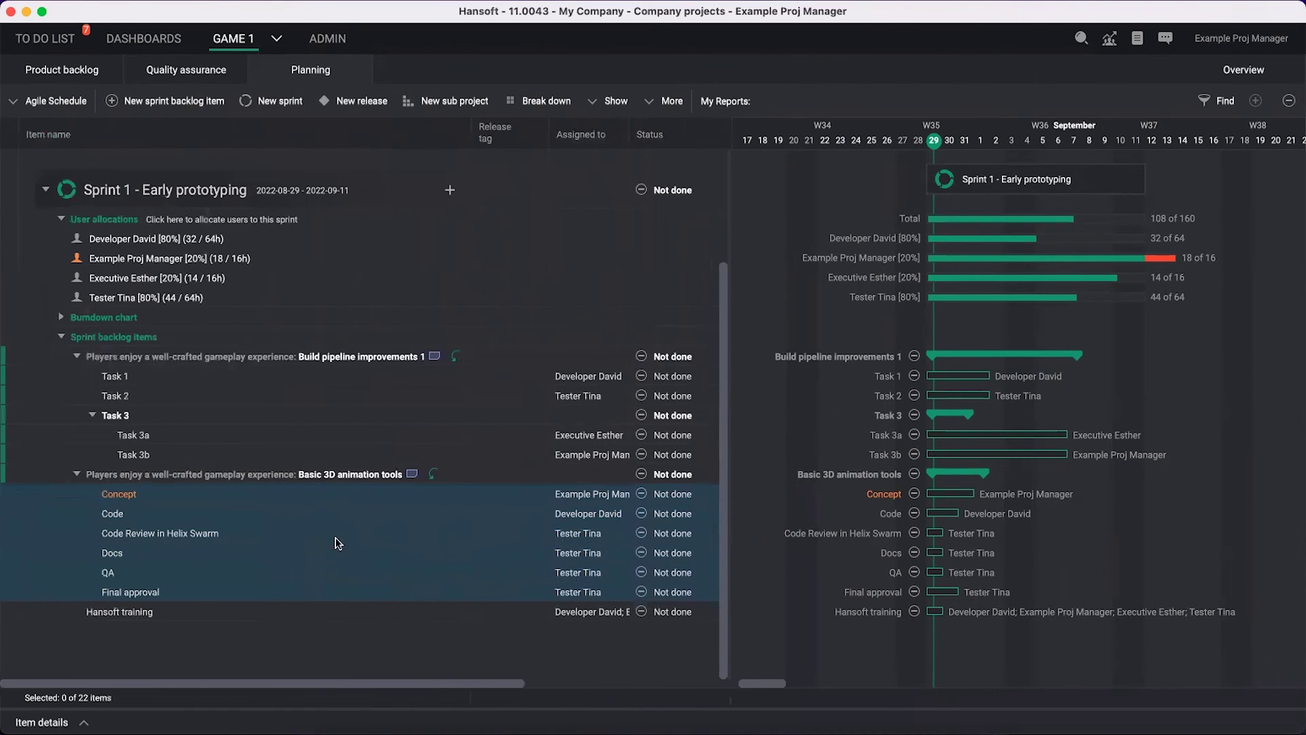
{"action": "scroll", "coordinate": [443, 418], "scroll_direction": "up", "scroll_amount": 5}
{"action": "scroll", "coordinate": [383, 328], "scroll_direction": "down", "scroll_amount": 5}
Step: Tag Build pipeline improvements 1 and Basic 3D animation tools with Vertical slize, widening the Release tag column
{"action": "left_click", "coordinate": [510, 358]}
{"action": "left_click", "coordinate": [565, 422]}
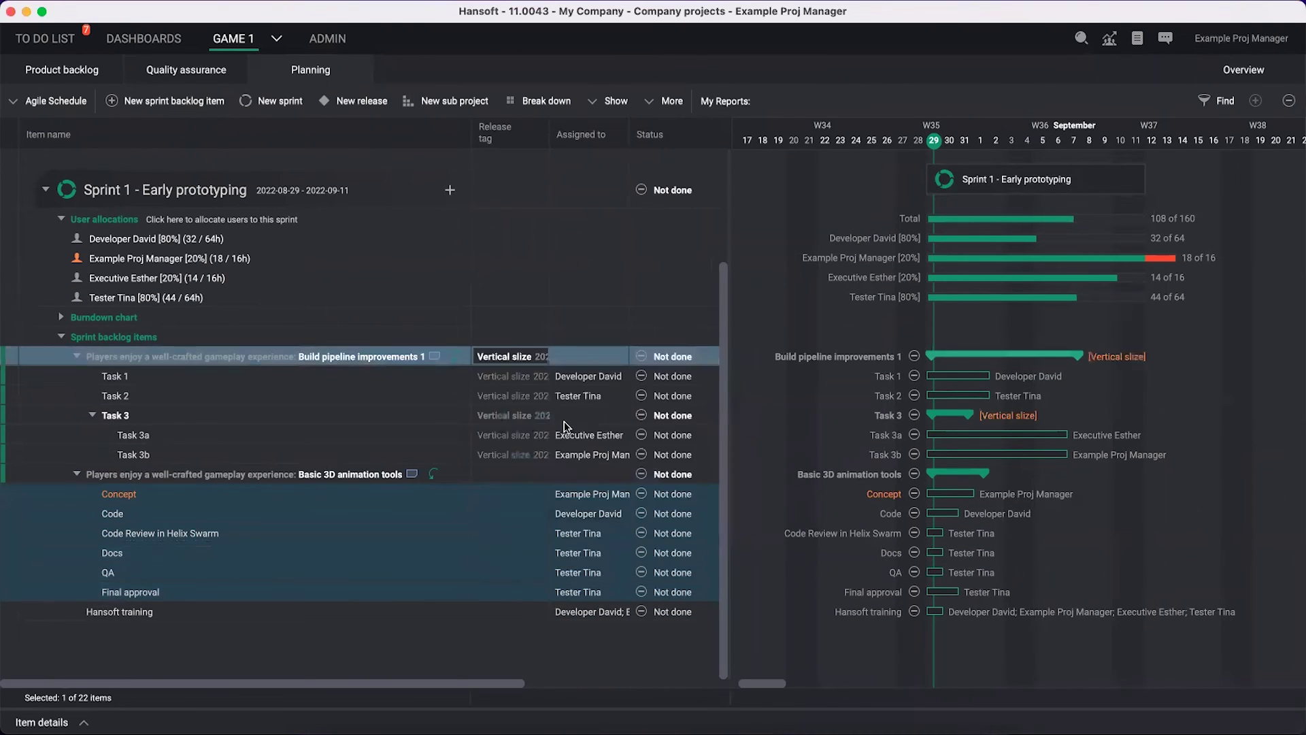
{"action": "left_click_drag", "start_coordinate": [550, 131], "coordinate": [610, 130]}
{"action": "scroll", "coordinate": [485, 321], "scroll_direction": "up", "scroll_amount": 3}
{"action": "scroll", "coordinate": [484, 328], "scroll_direction": "up", "scroll_amount": 1}
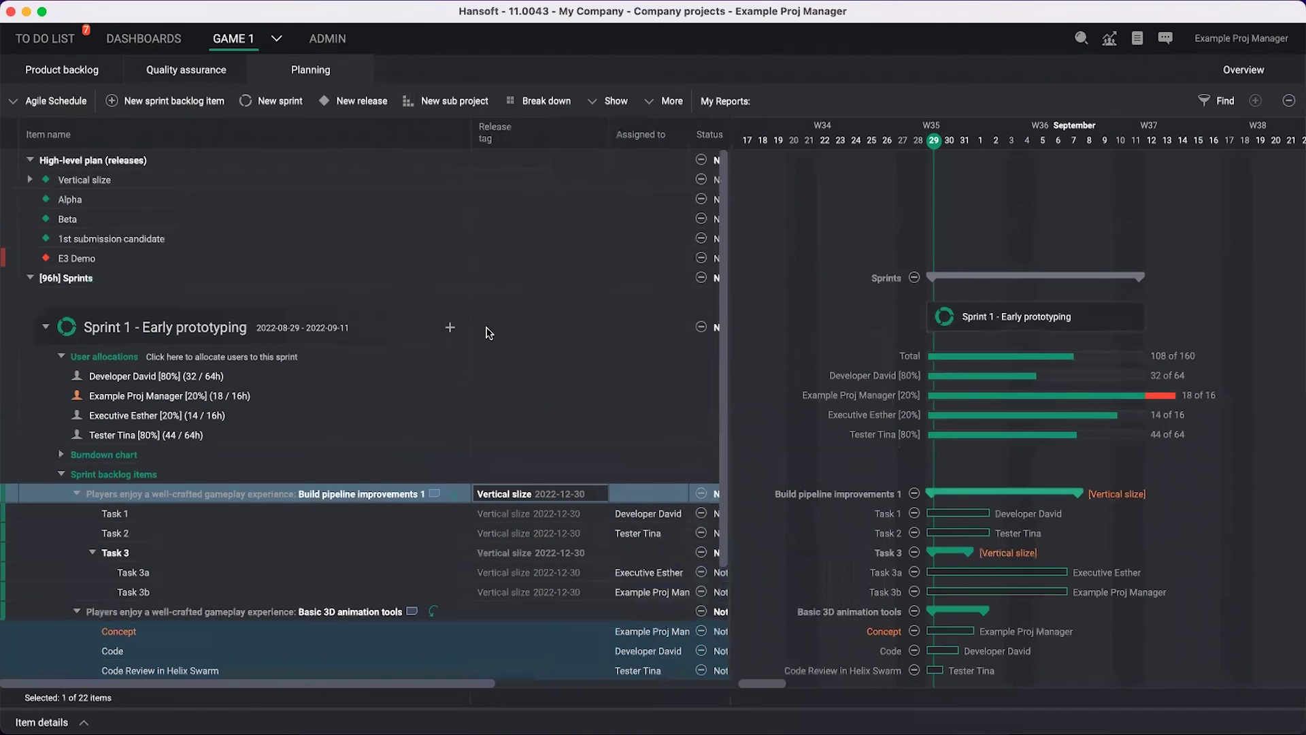
{"action": "left_click", "coordinate": [80, 180]}
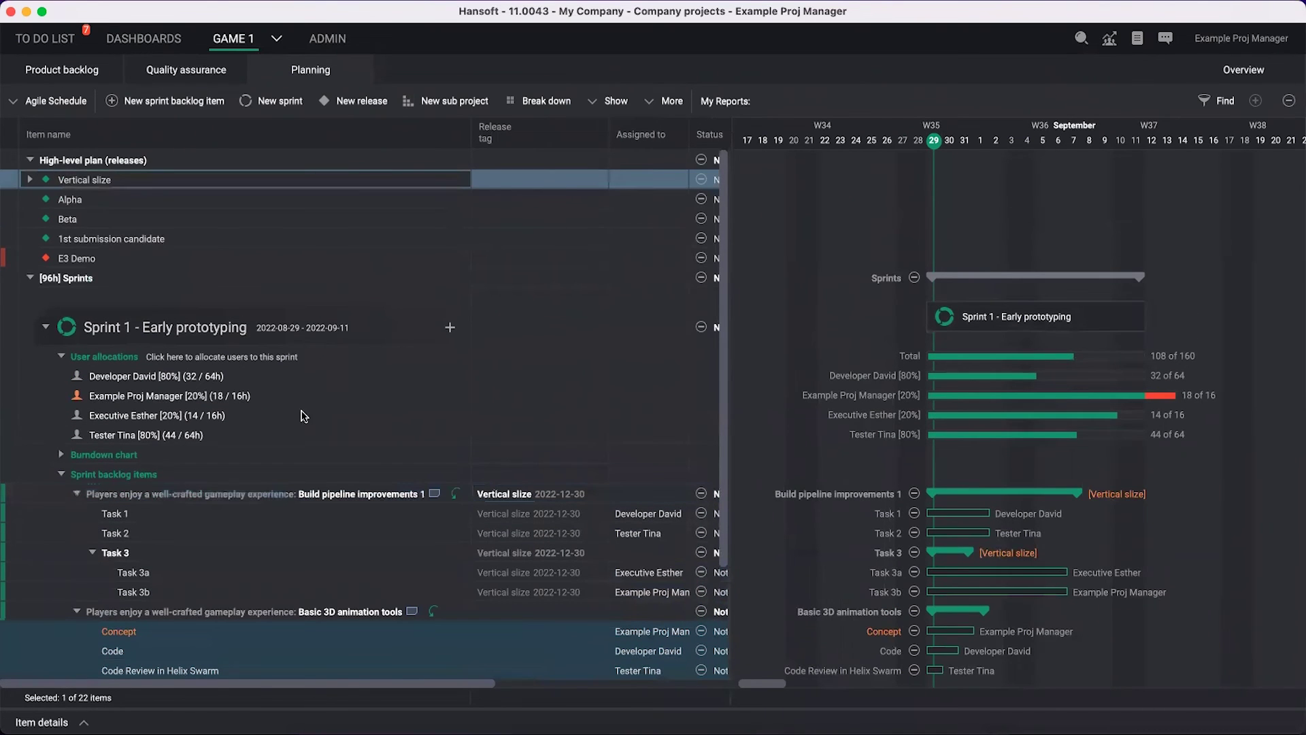
{"action": "scroll", "coordinate": [533, 501], "scroll_direction": "down", "scroll_amount": 3}
{"action": "left_click", "coordinate": [545, 475]}
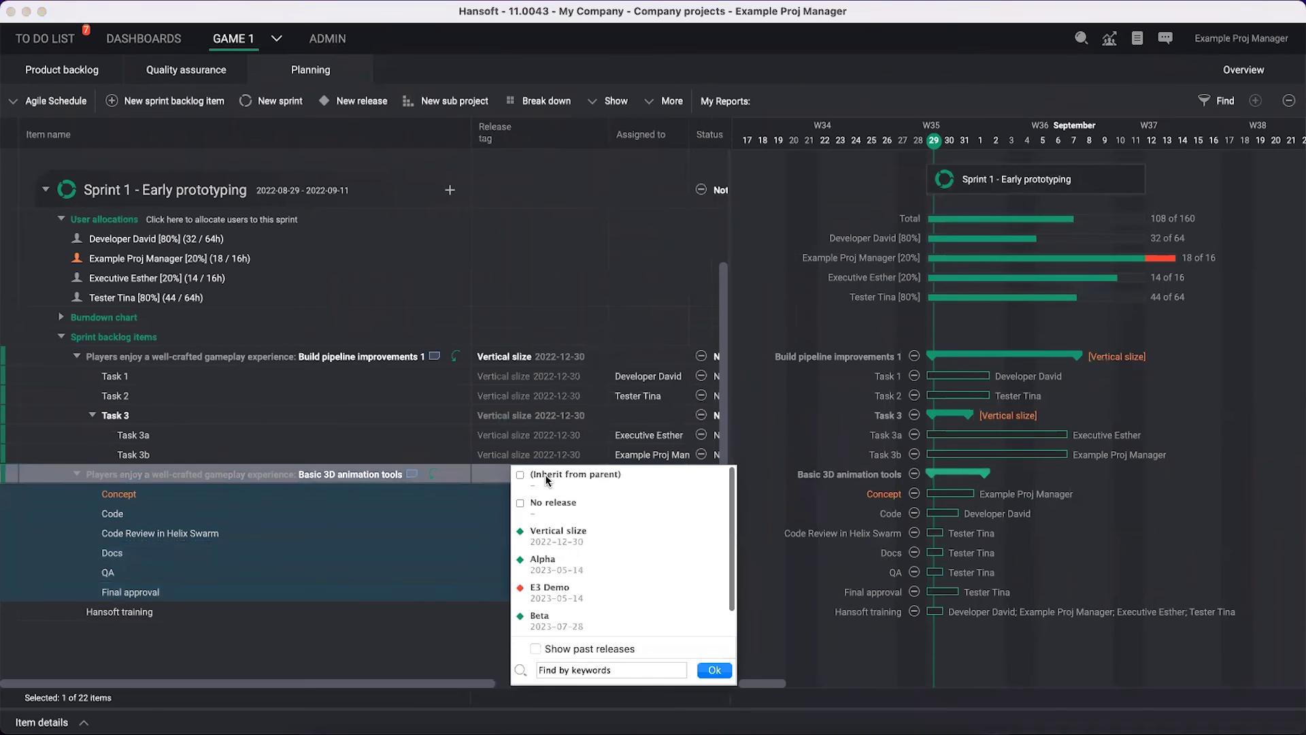
{"action": "left_click", "coordinate": [571, 538]}
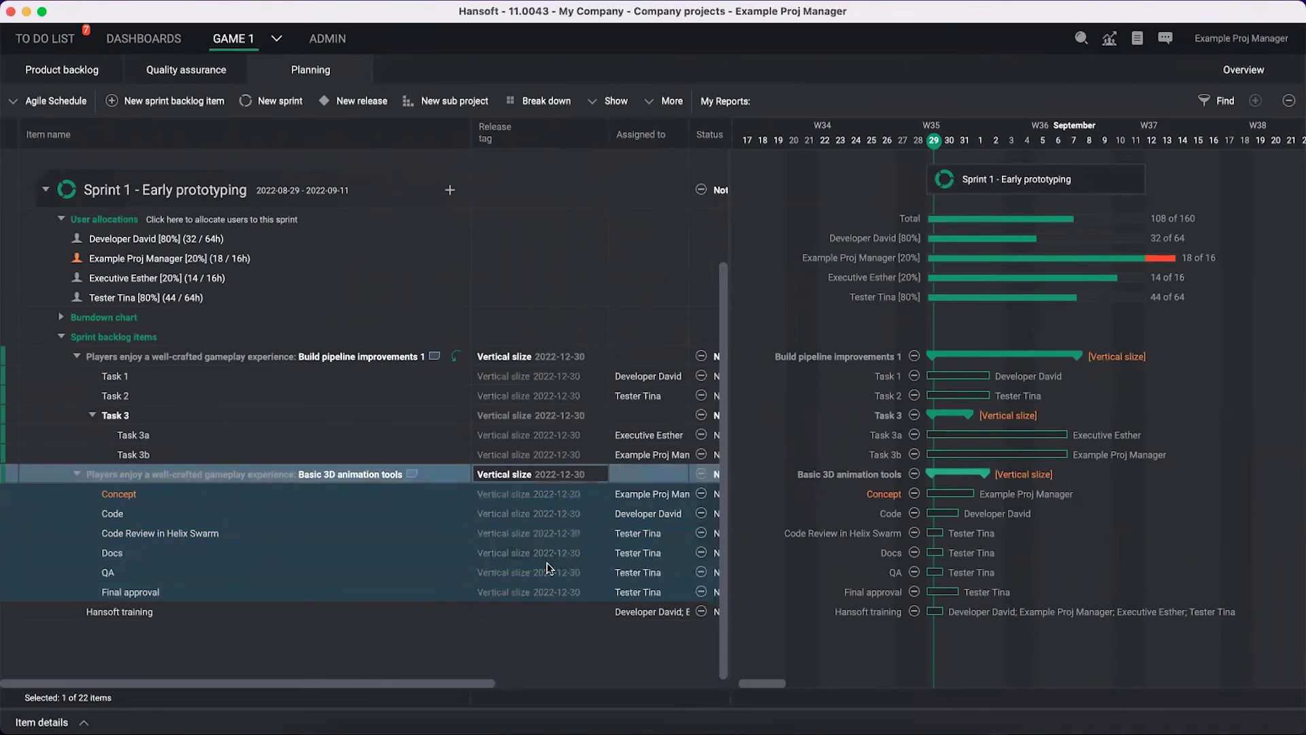
{"action": "left_click", "coordinate": [494, 618]}
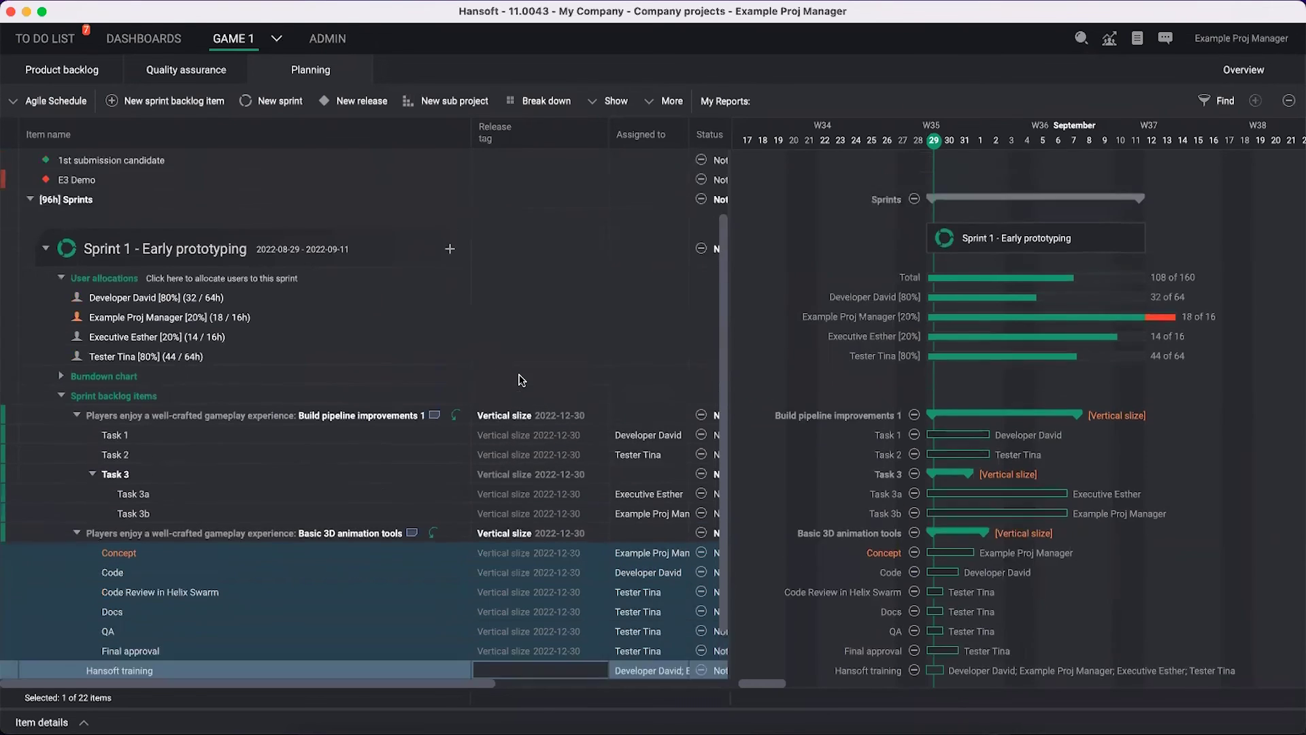
Step: Expand Sprint 1's burndown chart, then collapse it again
{"action": "scroll", "coordinate": [521, 380], "scroll_direction": "up", "scroll_amount": 3}
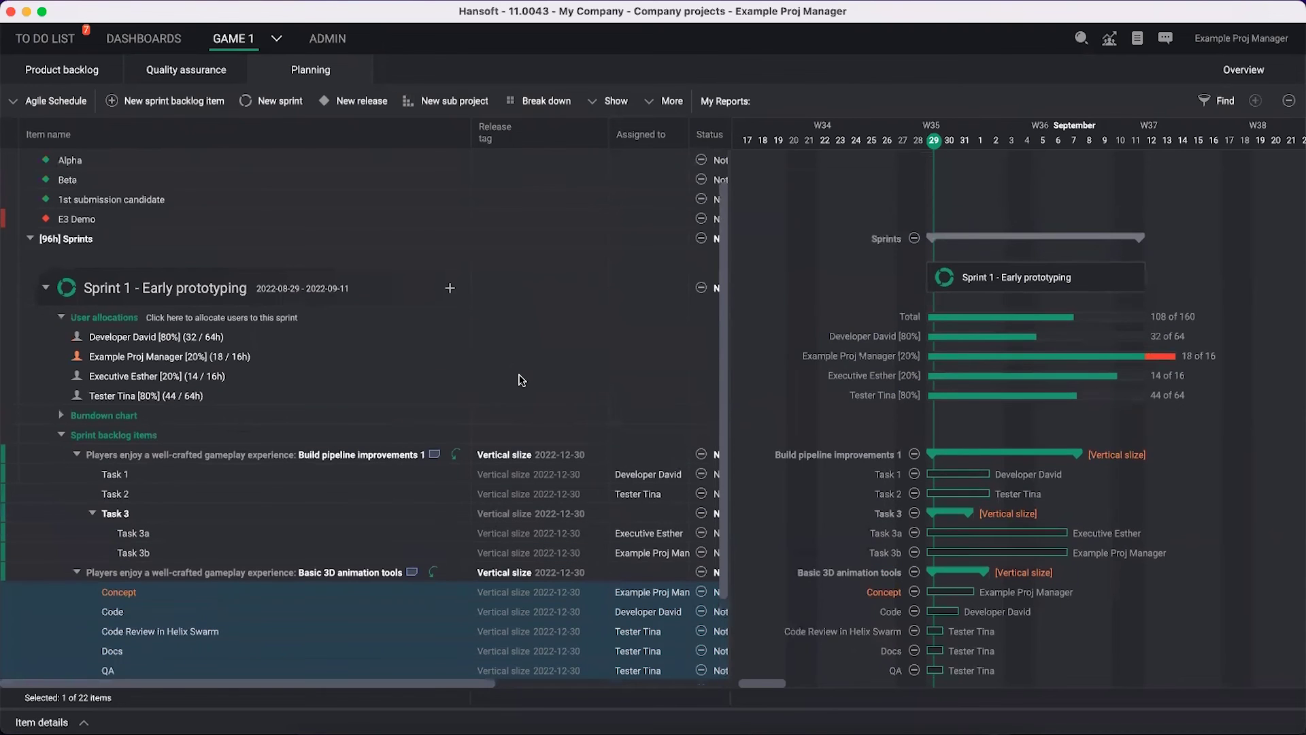
{"action": "scroll", "coordinate": [521, 380], "scroll_direction": "down", "scroll_amount": 3}
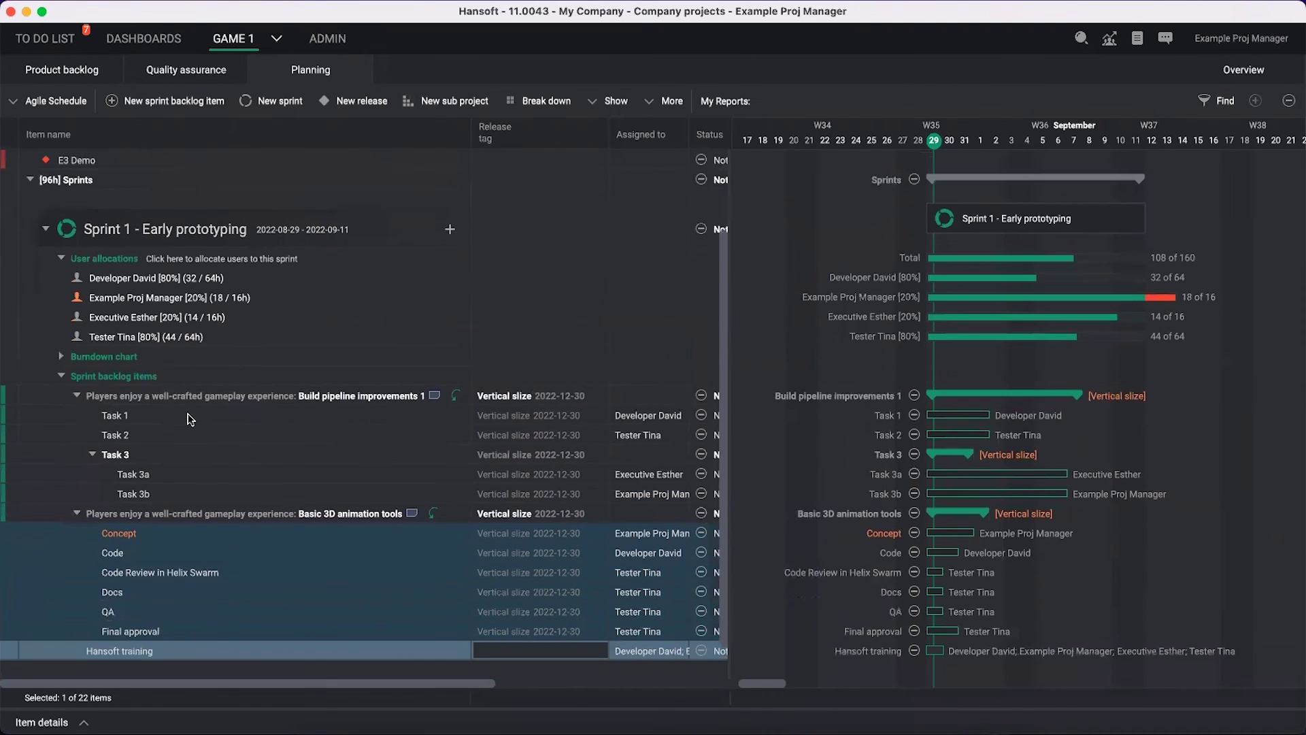
{"action": "left_click", "coordinate": [61, 357]}
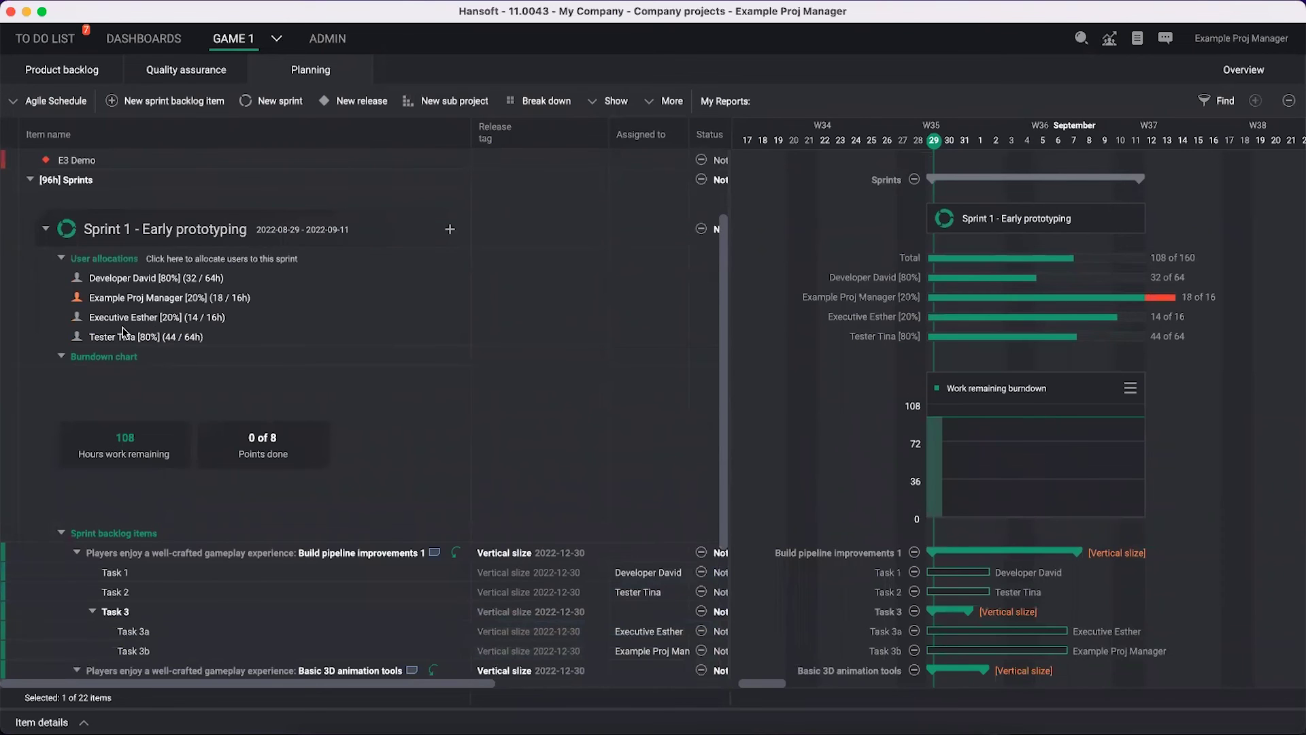
{"action": "left_click", "coordinate": [62, 356]}
Step: Expand the Vertical slize release to review its burndown, then collapse it
{"action": "scroll", "coordinate": [74, 351], "scroll_direction": "up", "scroll_amount": 3}
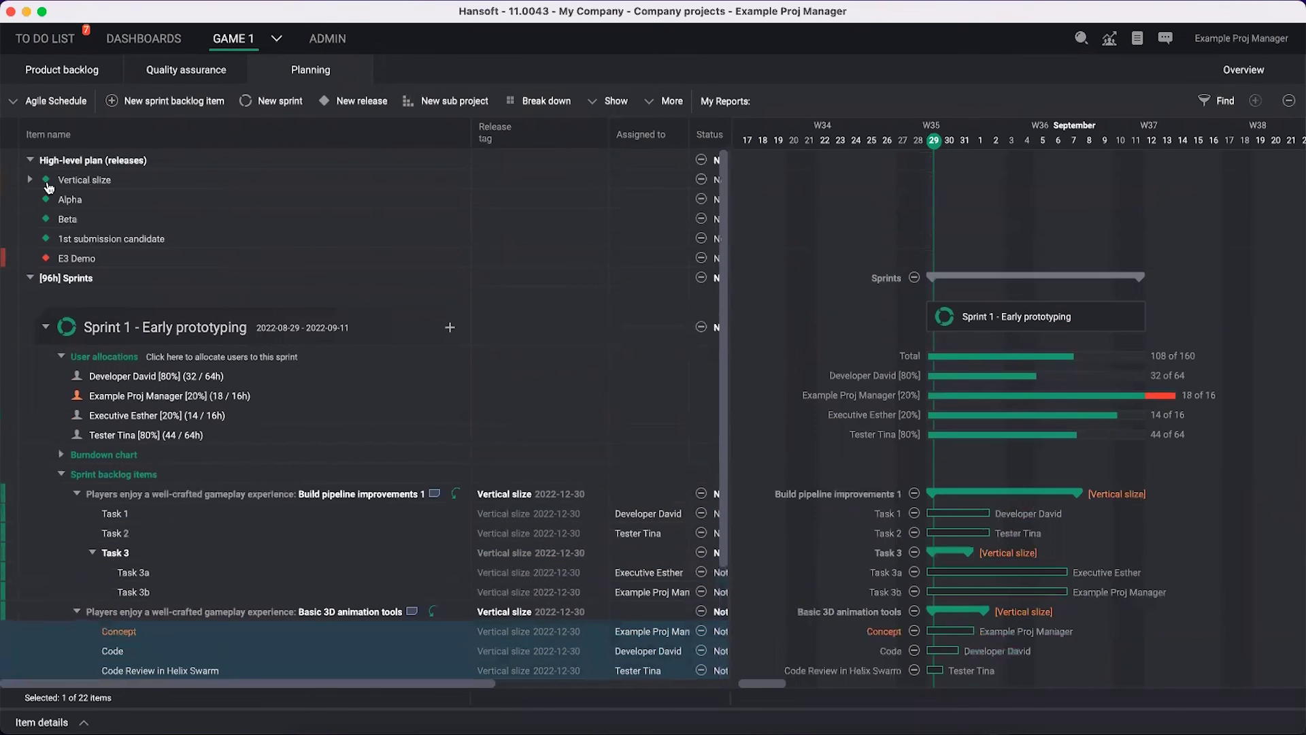
{"action": "left_click", "coordinate": [30, 179]}
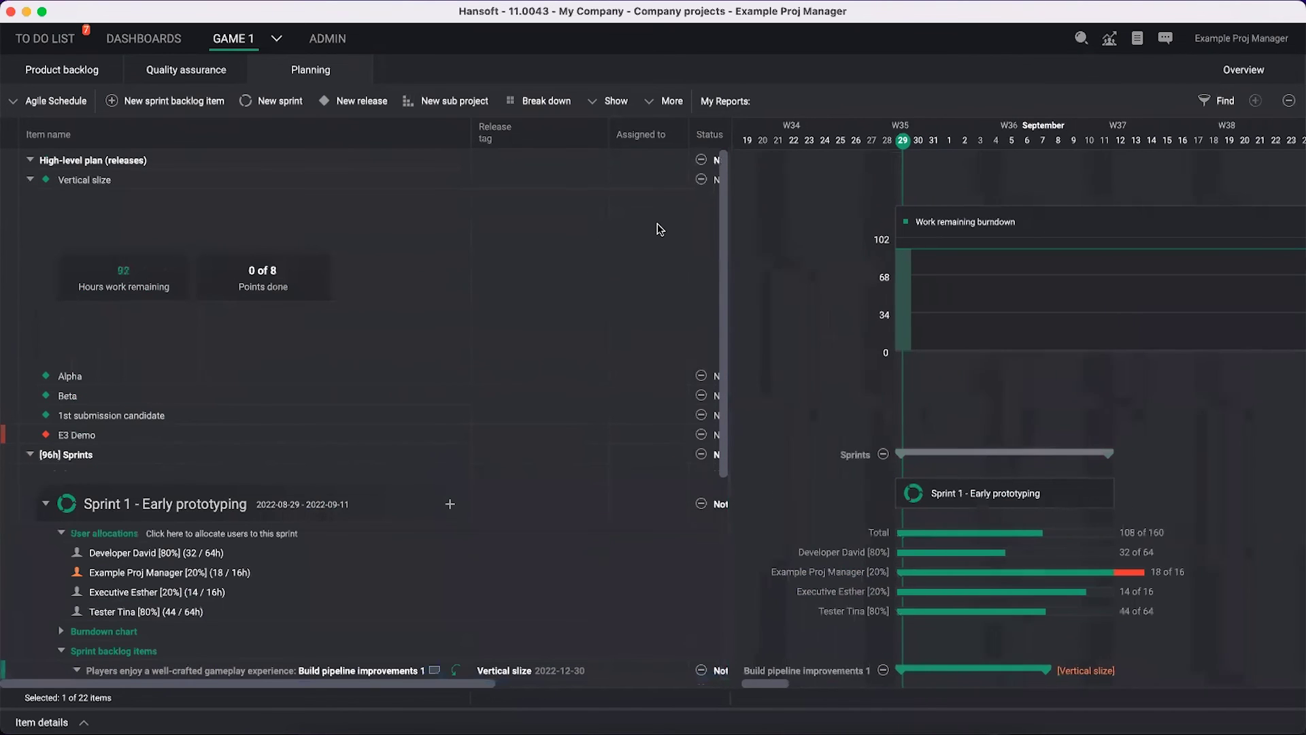
{"action": "scroll", "coordinate": [783, 227], "scroll_direction": "right", "scroll_amount": 2}
{"action": "mouse_move", "coordinate": [1006, 334]}
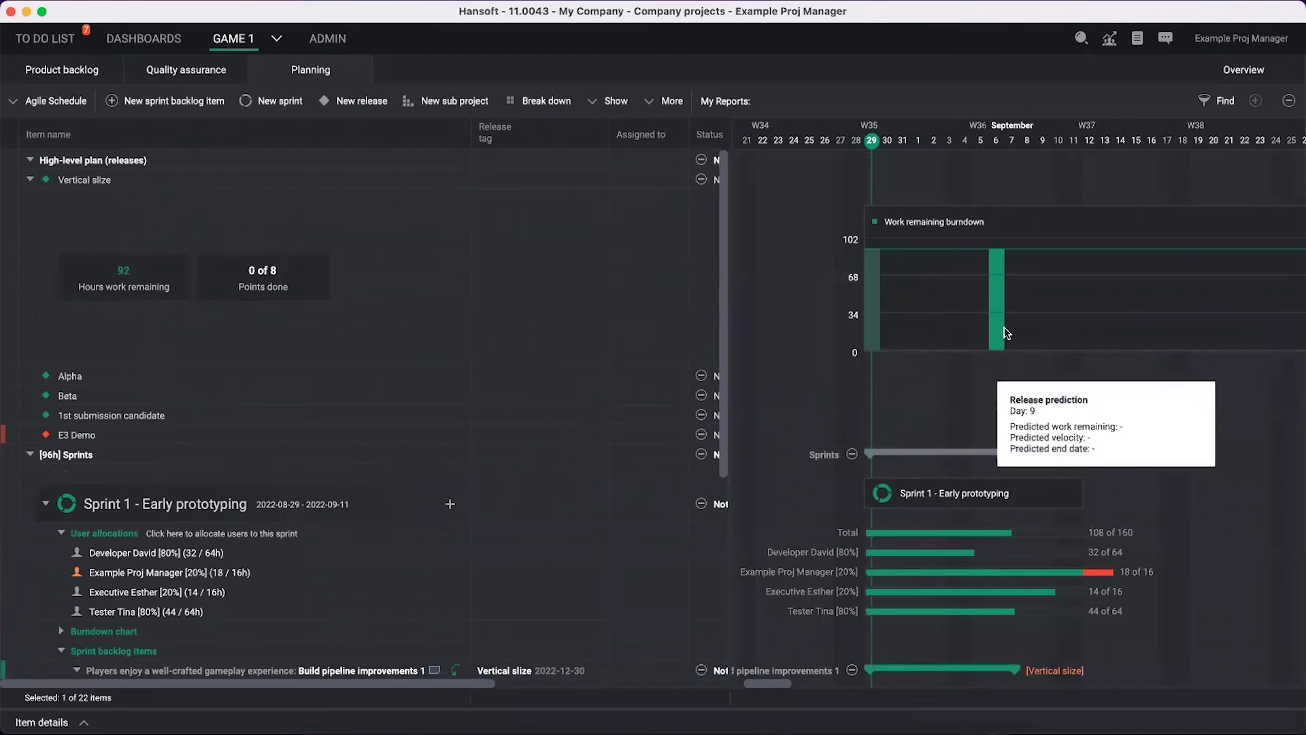
{"action": "left_click", "coordinate": [29, 180]}
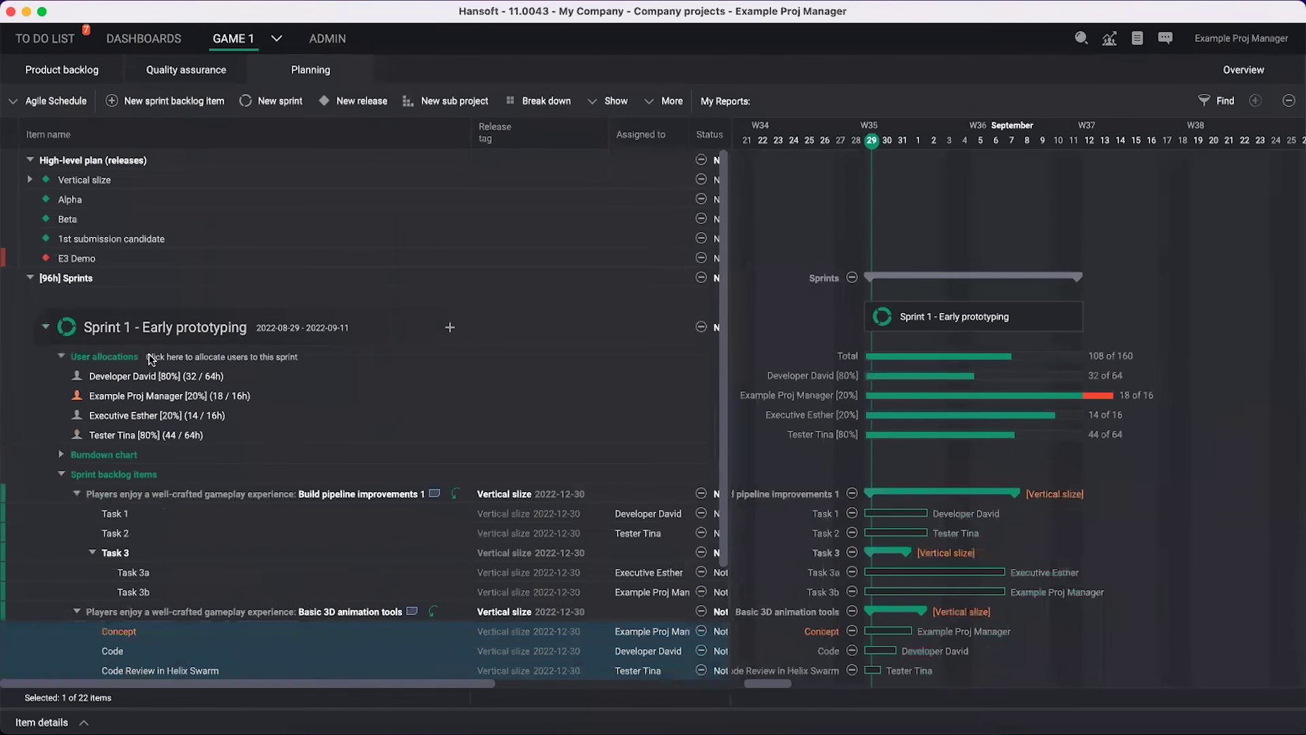
{"action": "scroll", "coordinate": [189, 332], "scroll_direction": "down", "scroll_amount": 2}
{"action": "scroll", "coordinate": [377, 259], "scroll_direction": "up", "scroll_amount": 2}
Step: Select the Vertical slize release and check Build pipeline improvements 1's Sprint priority cell
{"action": "left_click", "coordinate": [120, 180]}
{"action": "scroll", "coordinate": [347, 345], "scroll_direction": "down", "scroll_amount": 2}
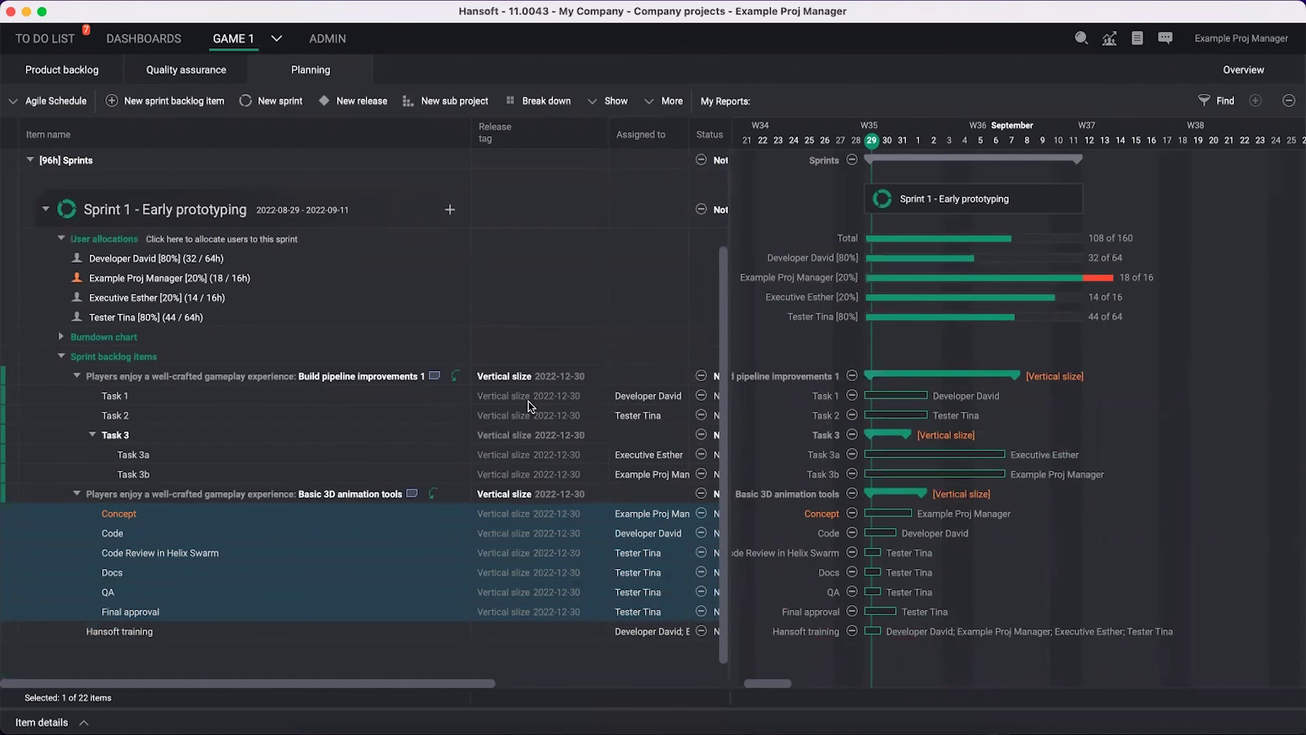
{"action": "scroll", "coordinate": [527, 418], "scroll_direction": "right", "scroll_amount": 2}
{"action": "scroll", "coordinate": [525, 432], "scroll_direction": "left", "scroll_amount": 2}
{"action": "scroll", "coordinate": [527, 436], "scroll_direction": "right", "scroll_amount": 4}
{"action": "left_click", "coordinate": [582, 379]}
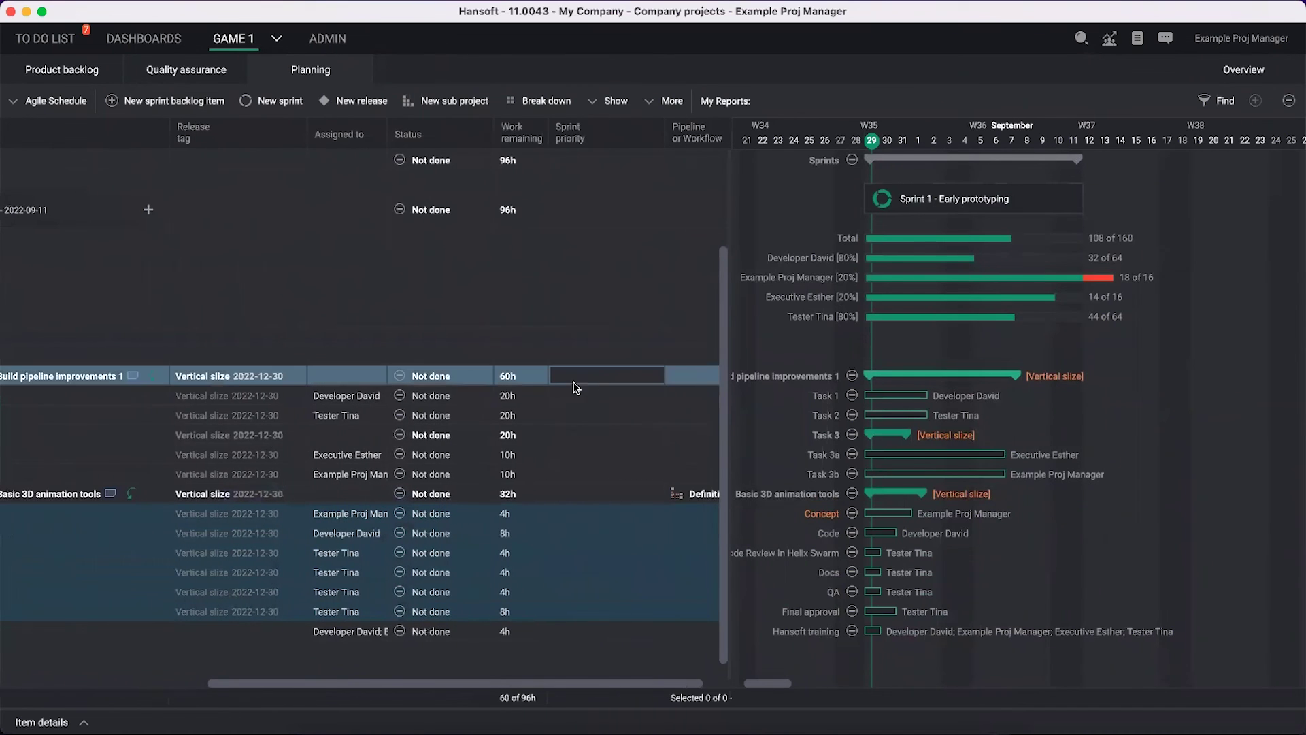
{"action": "scroll", "coordinate": [590, 393], "scroll_direction": "left", "scroll_amount": 4}
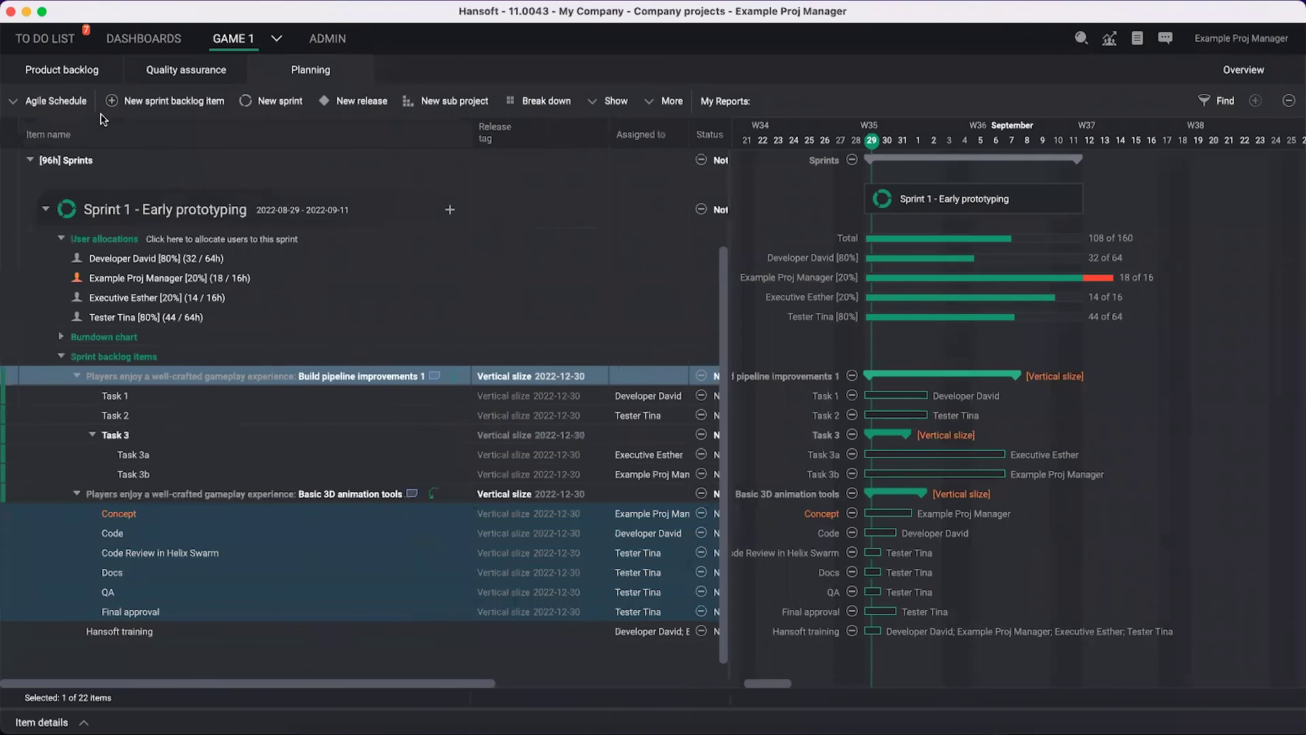
Step: Switch to the Sprint priority view and widen the Item name column
{"action": "left_click", "coordinate": [60, 101]}
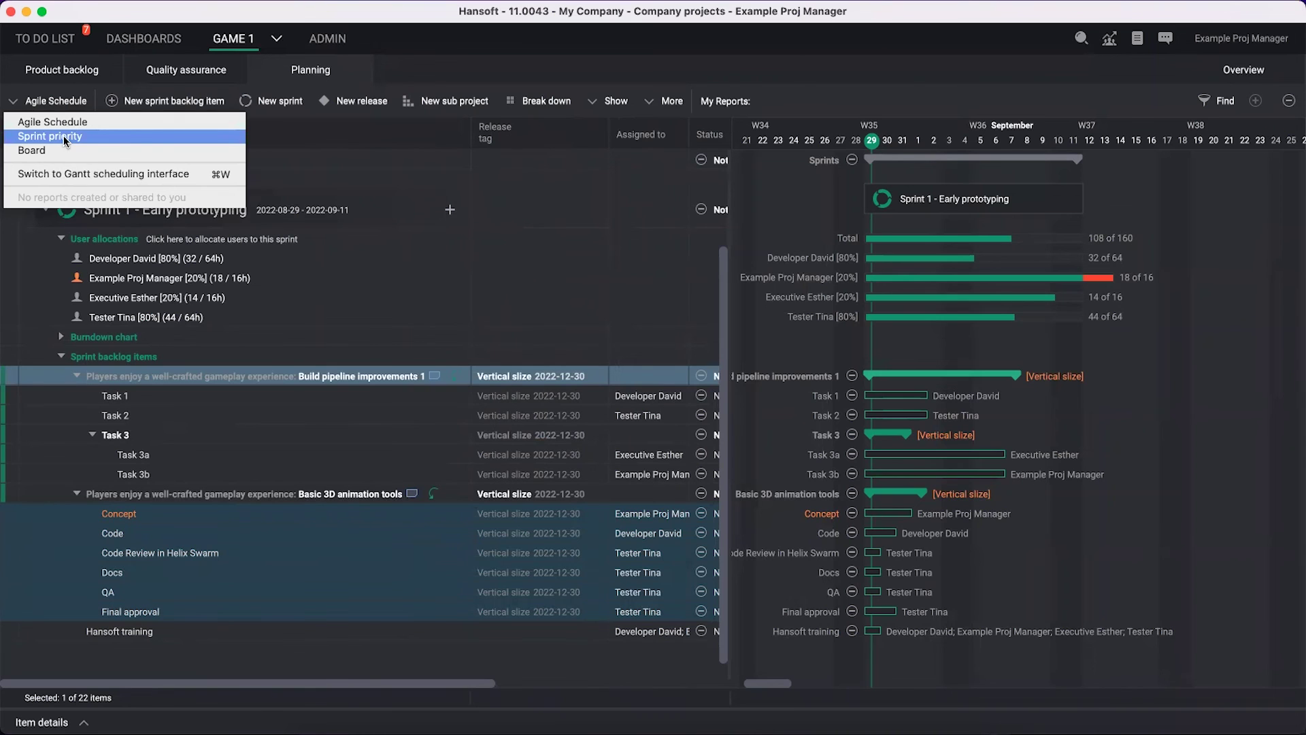
{"action": "left_click", "coordinate": [64, 136]}
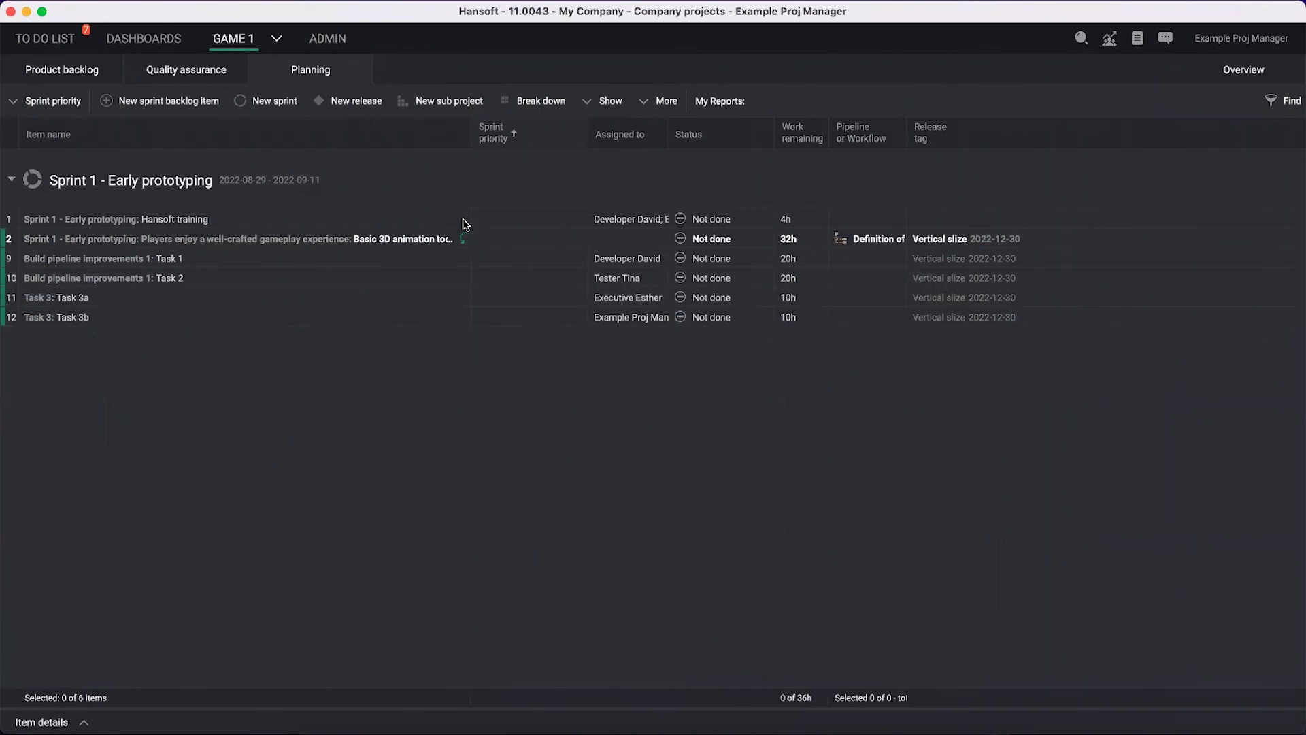
{"action": "left_click_drag", "start_coordinate": [470, 141], "coordinate": [545, 141]}
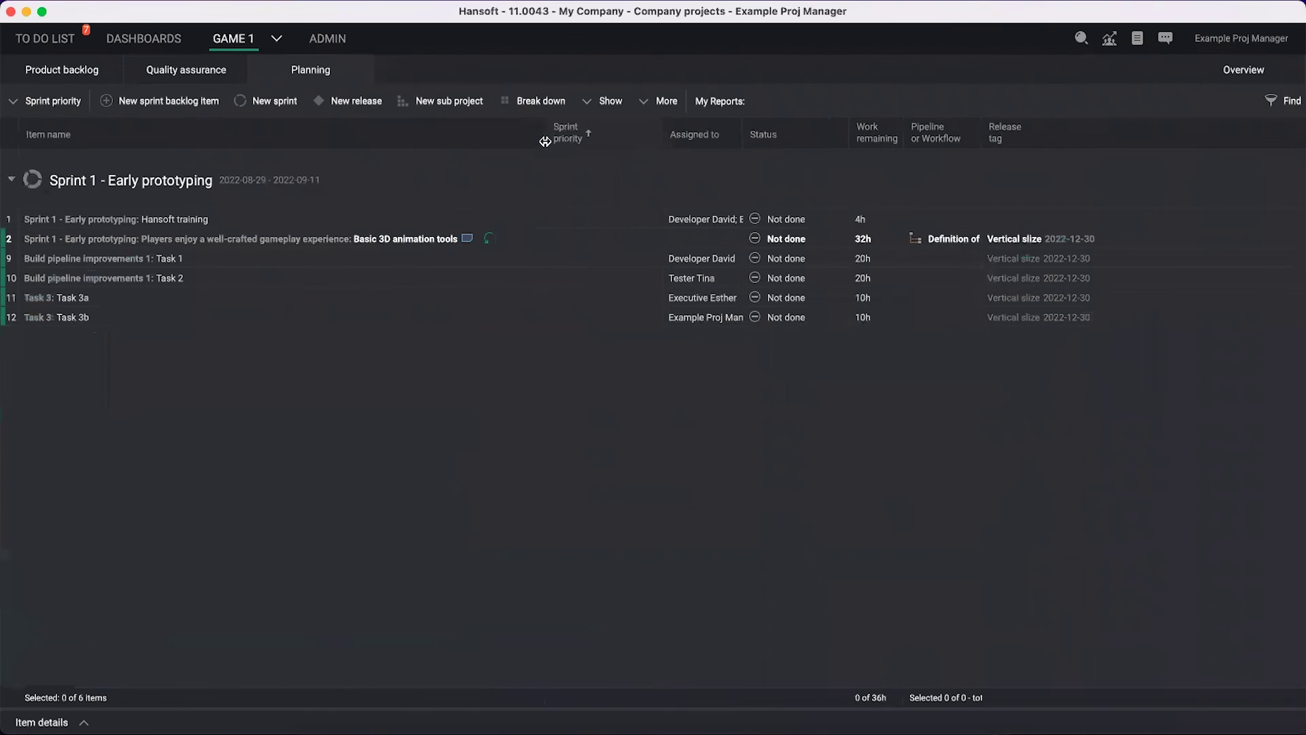
Step: Set priorities: Hansoft training Very high, Basic 3D animation tools Medium, Task 1 Low, Task 2 Medium
{"action": "double_click", "coordinate": [610, 217]}
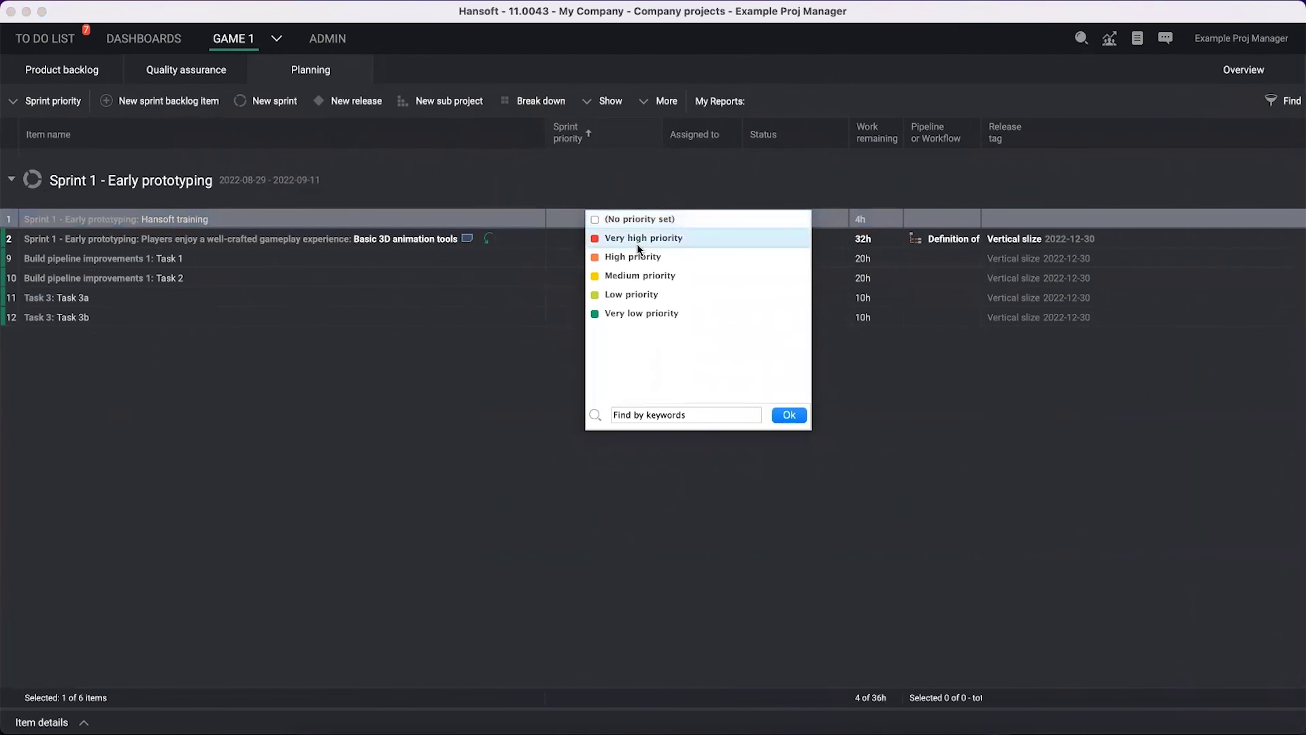
{"action": "left_click", "coordinate": [638, 245]}
{"action": "double_click", "coordinate": [620, 240]}
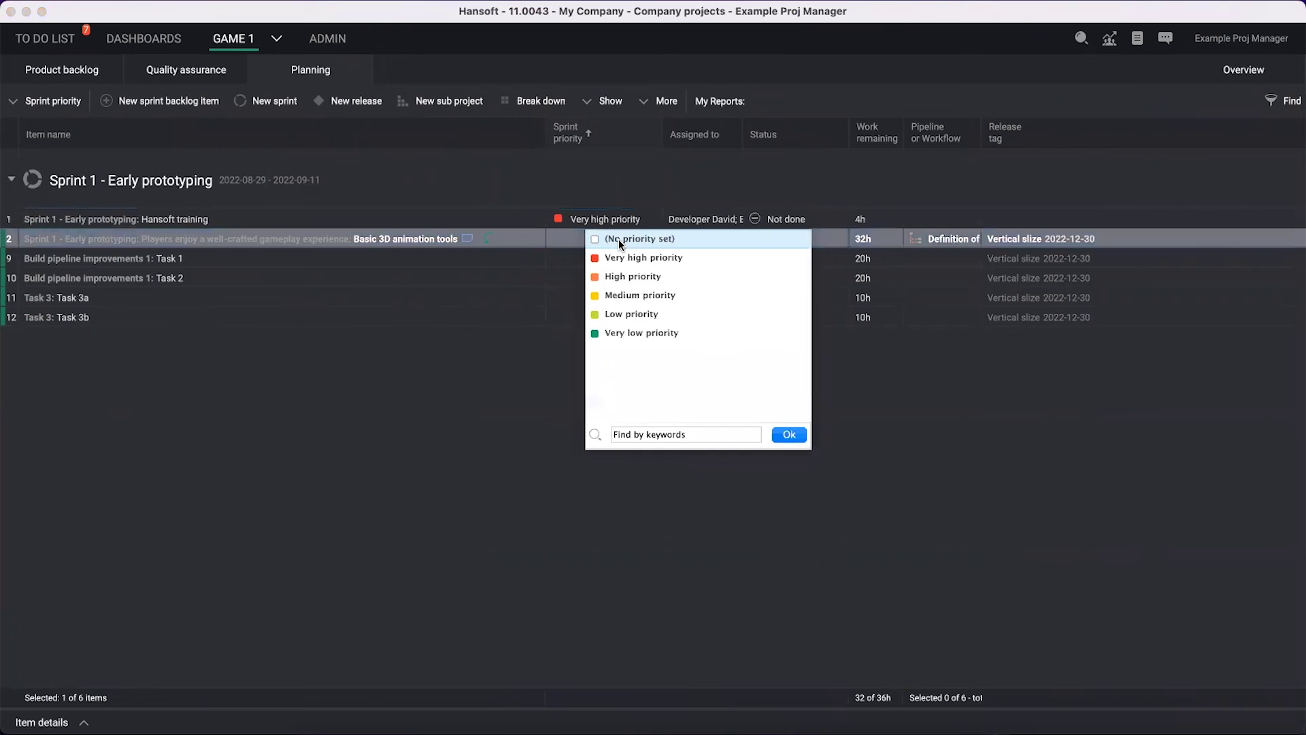
{"action": "left_click", "coordinate": [643, 293]}
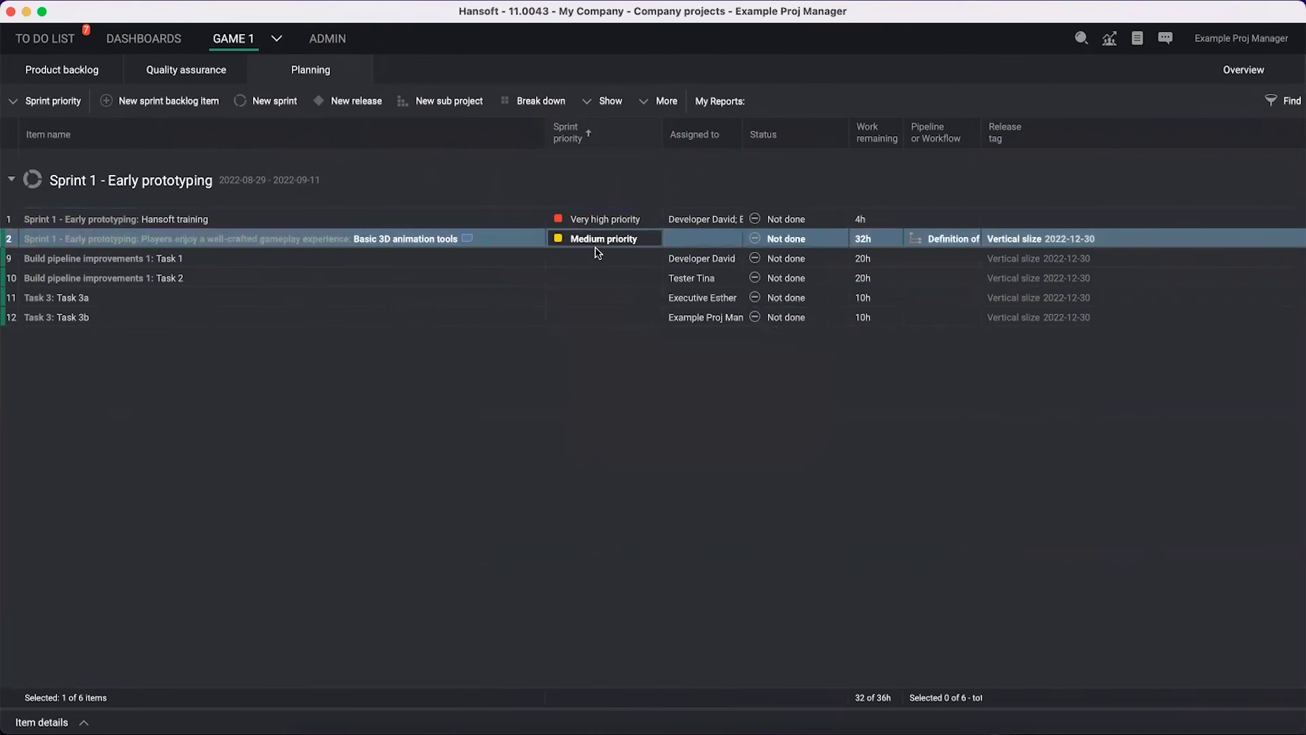
{"action": "double_click", "coordinate": [598, 258]}
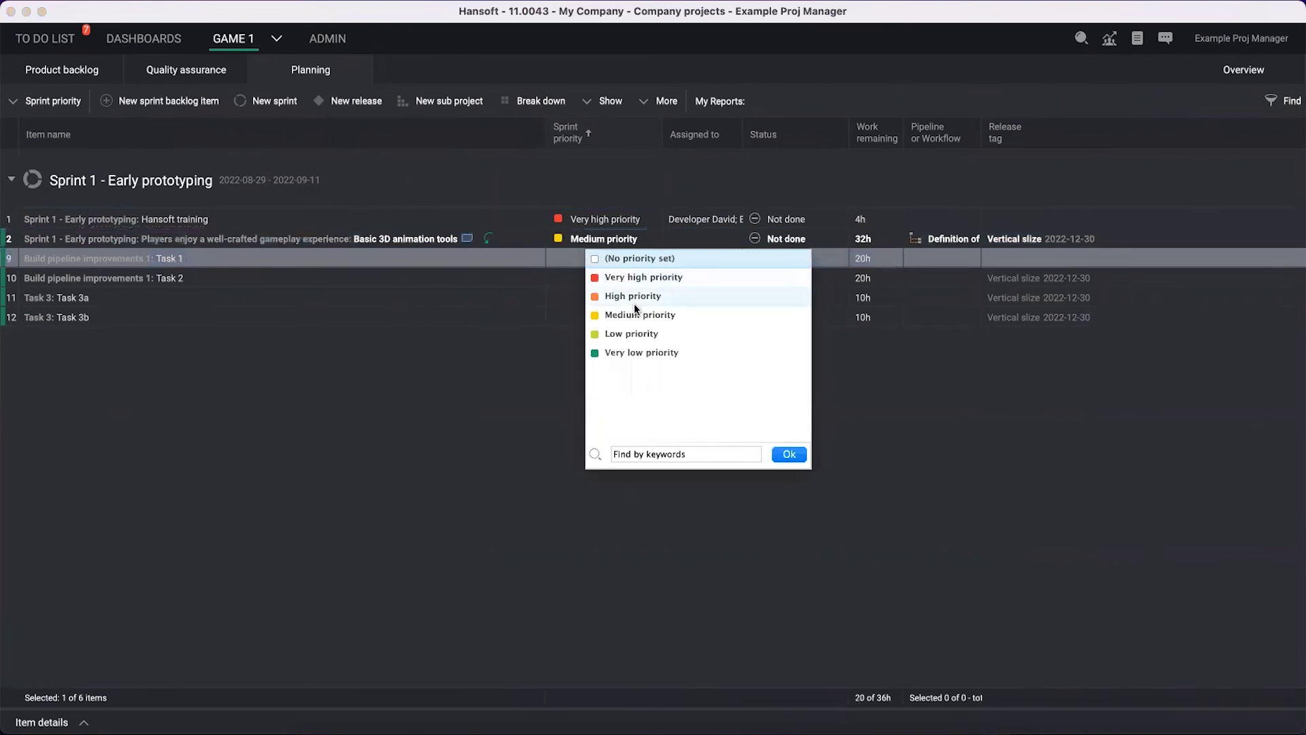
{"action": "left_click", "coordinate": [640, 333]}
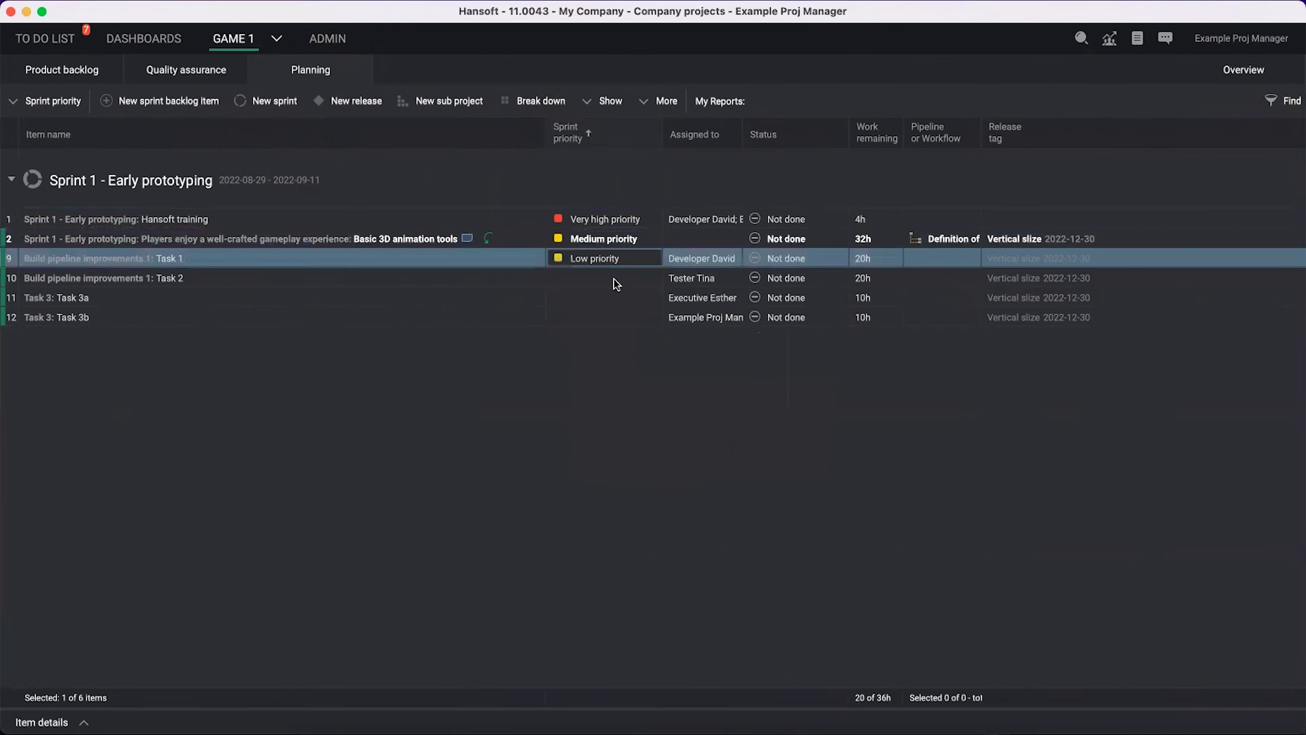
{"action": "double_click", "coordinate": [614, 279]}
{"action": "left_click", "coordinate": [631, 336]}
Step: Set Task 3a to Very low and move Task 3b to Low below Task 2
{"action": "left_click", "coordinate": [610, 303]}
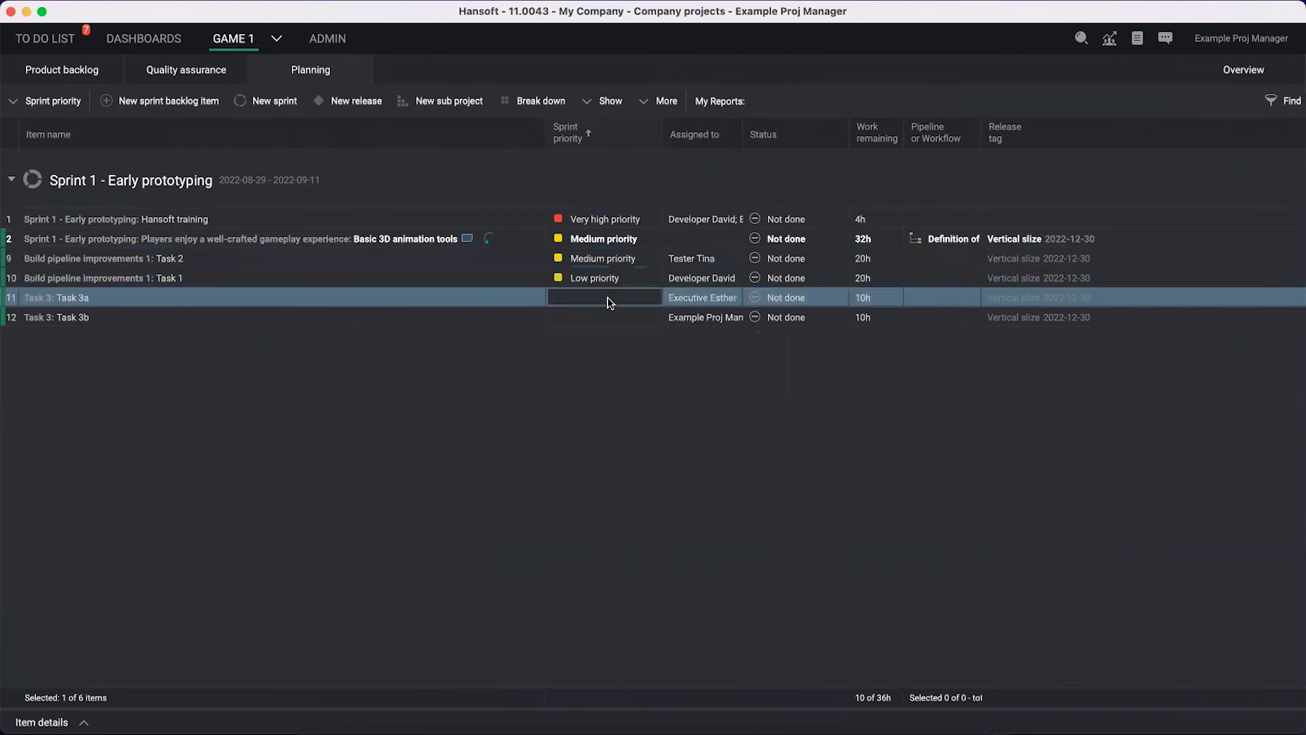
{"action": "left_click", "coordinate": [610, 303]}
{"action": "left_click", "coordinate": [640, 393]}
{"action": "double_click", "coordinate": [609, 319]}
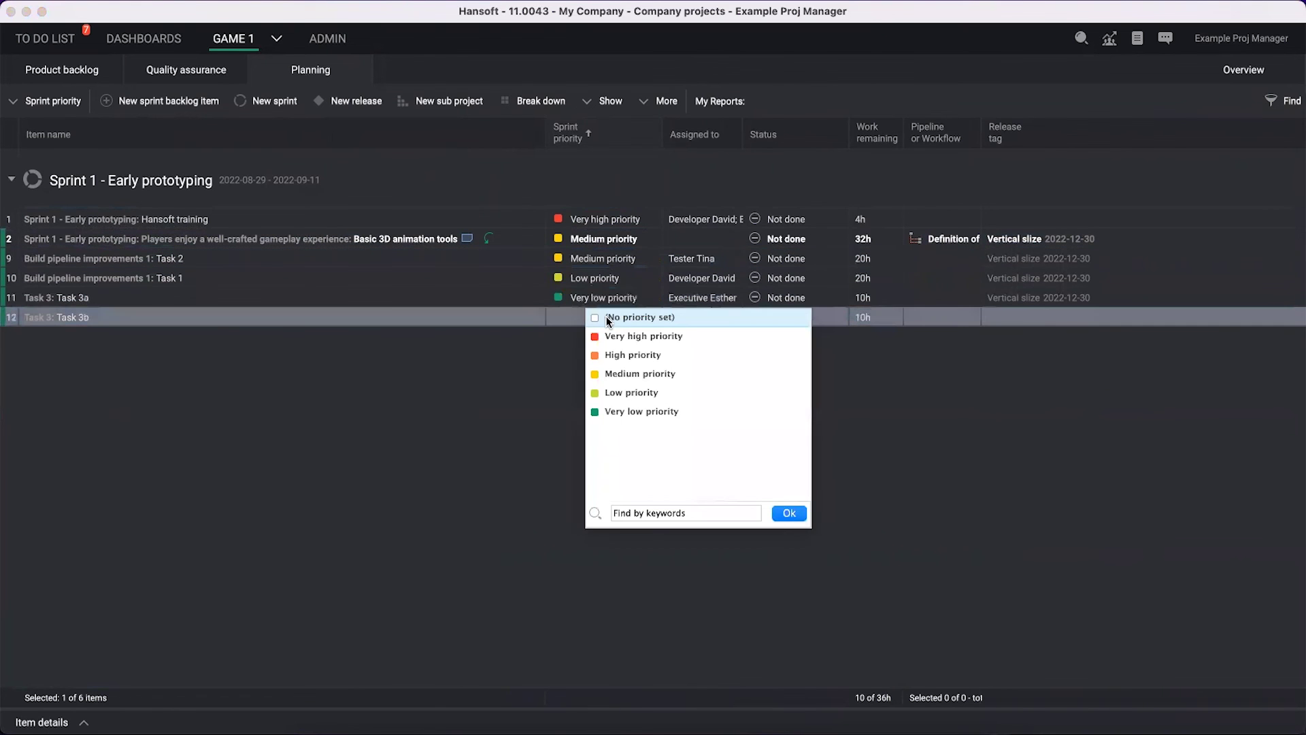
{"action": "left_click", "coordinate": [639, 338]}
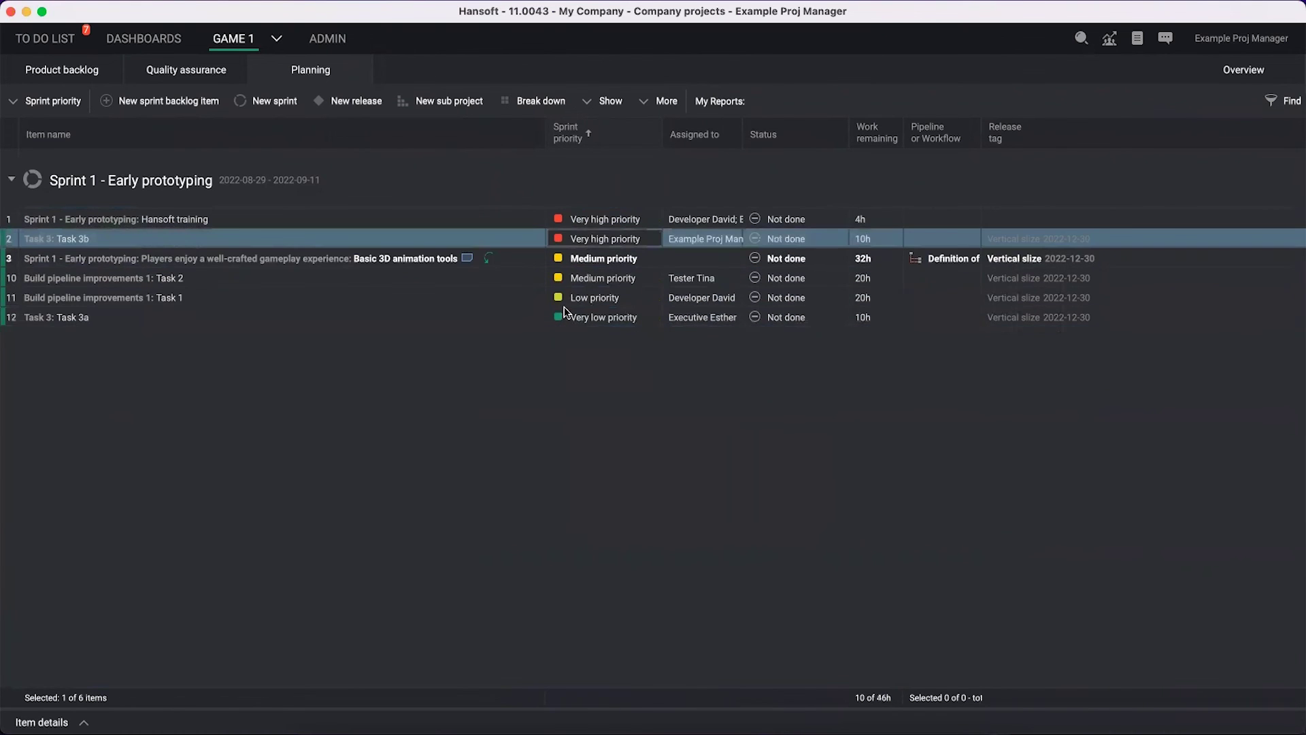
{"action": "left_click_drag", "start_coordinate": [598, 243], "coordinate": [593, 294]}
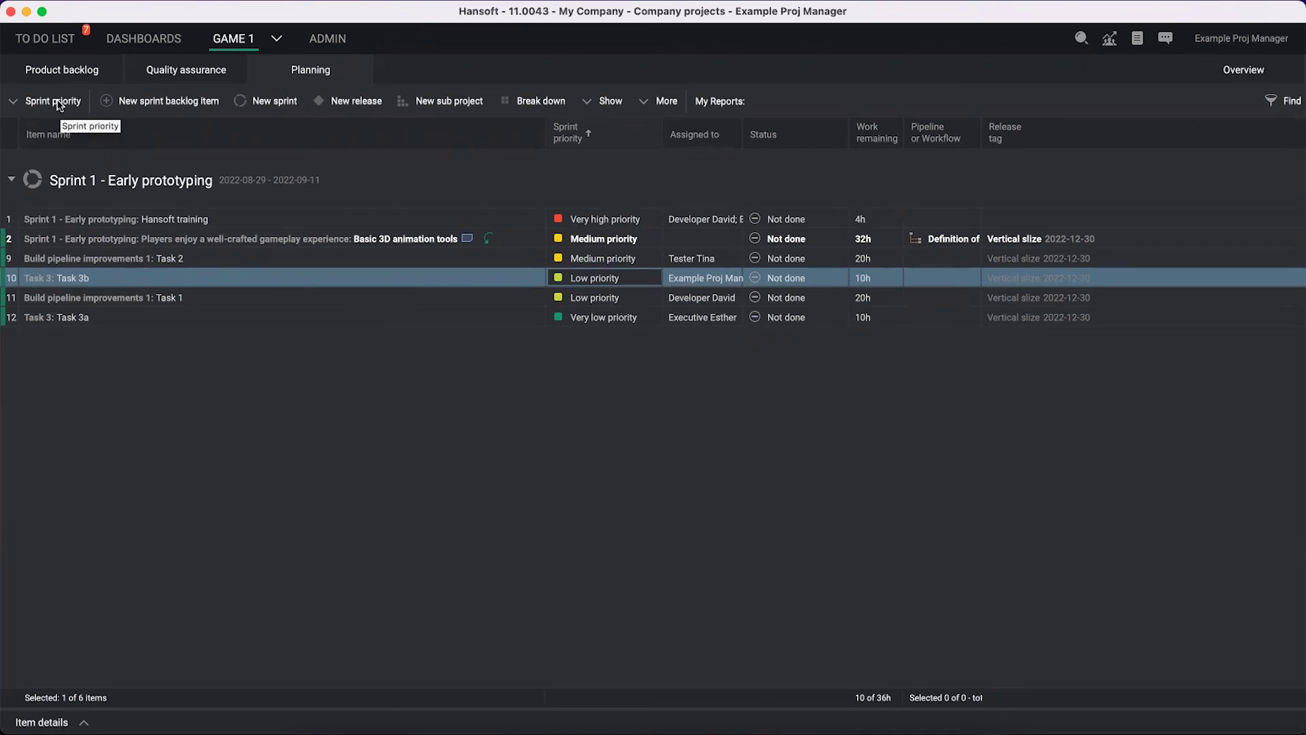
{"action": "left_click", "coordinate": [59, 105]}
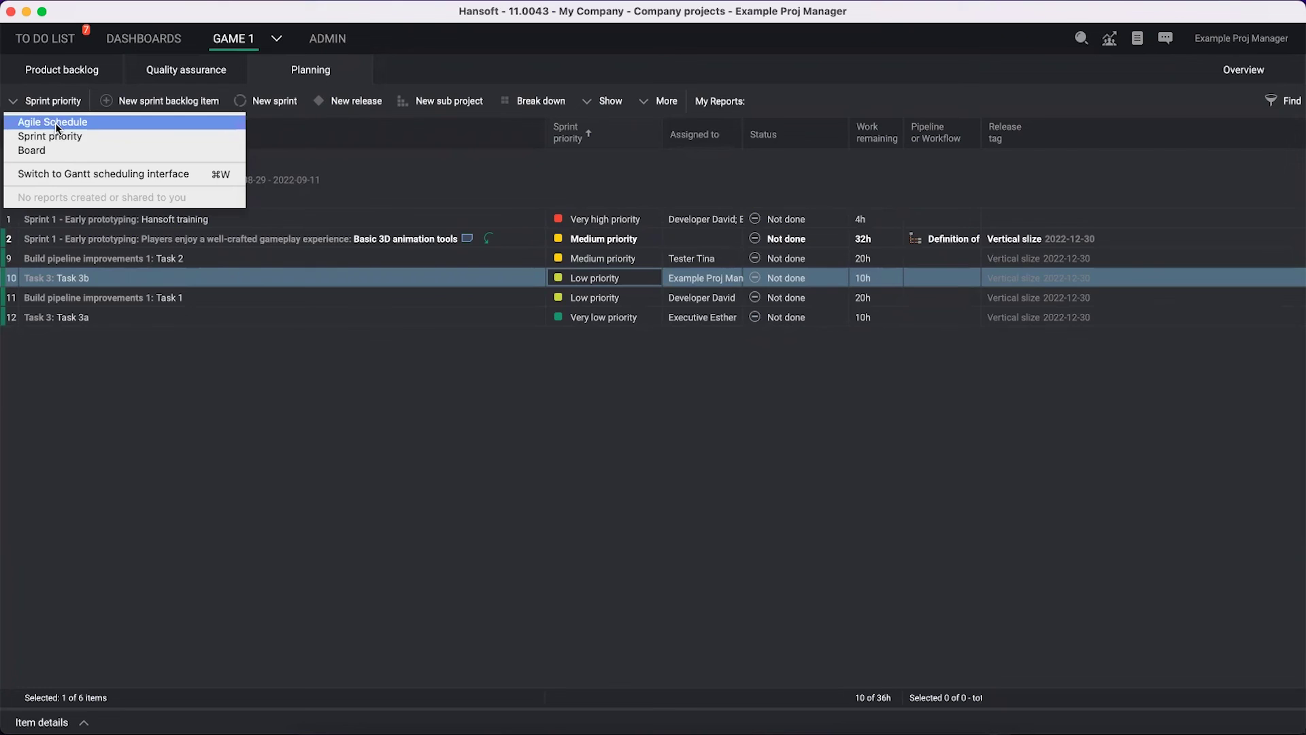
Step: Return to the Agile Schedule view and scroll across to check the Sprint priority column
{"action": "left_click", "coordinate": [55, 122]}
{"action": "scroll", "coordinate": [342, 374], "scroll_direction": "right", "scroll_amount": 5}
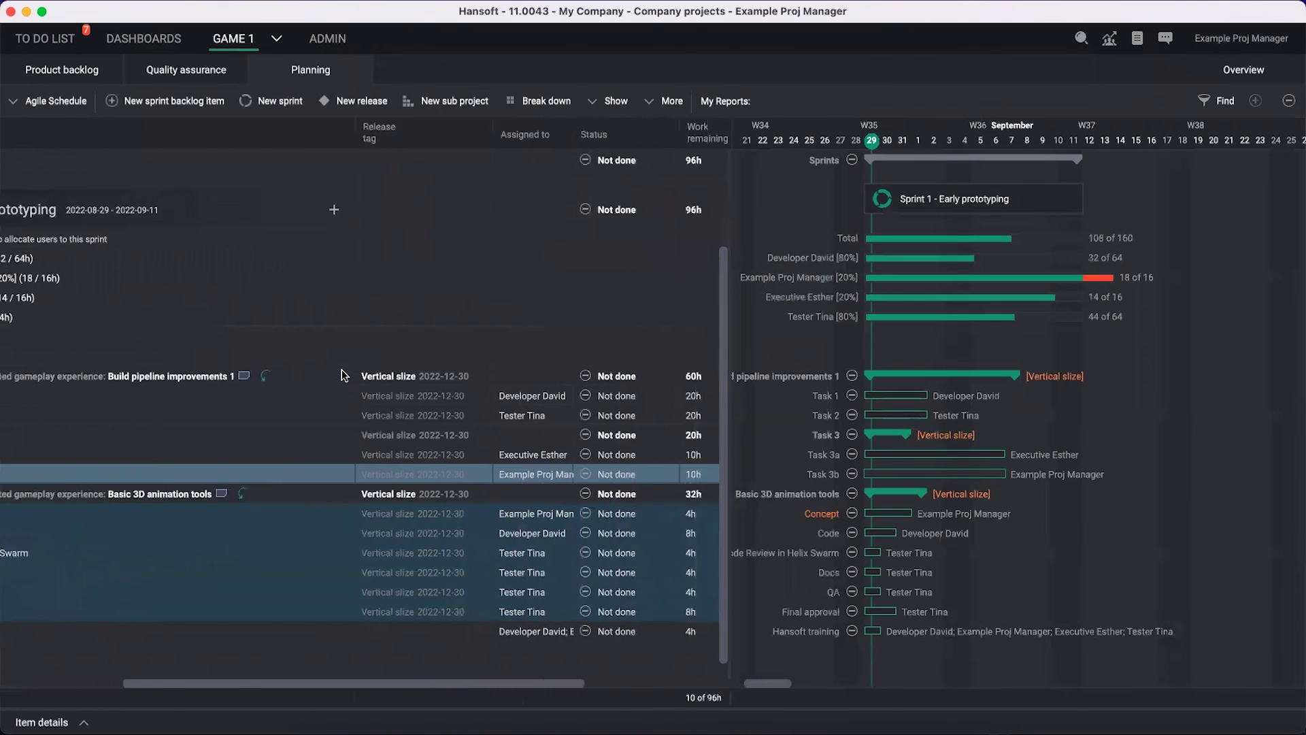
{"action": "scroll", "coordinate": [627, 451], "scroll_direction": "right", "scroll_amount": 2}
{"action": "scroll", "coordinate": [640, 454], "scroll_direction": "right", "scroll_amount": 4}
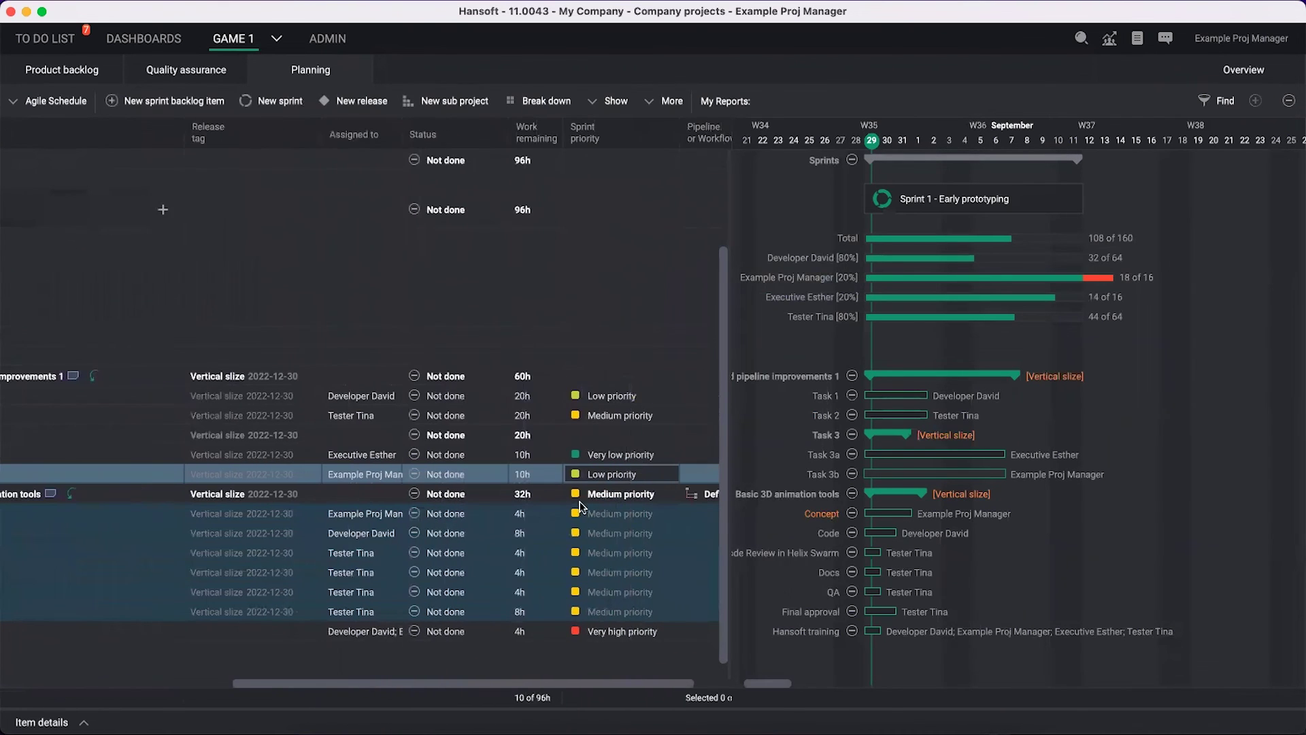
{"action": "scroll", "coordinate": [553, 519], "scroll_direction": "left", "scroll_amount": 10}
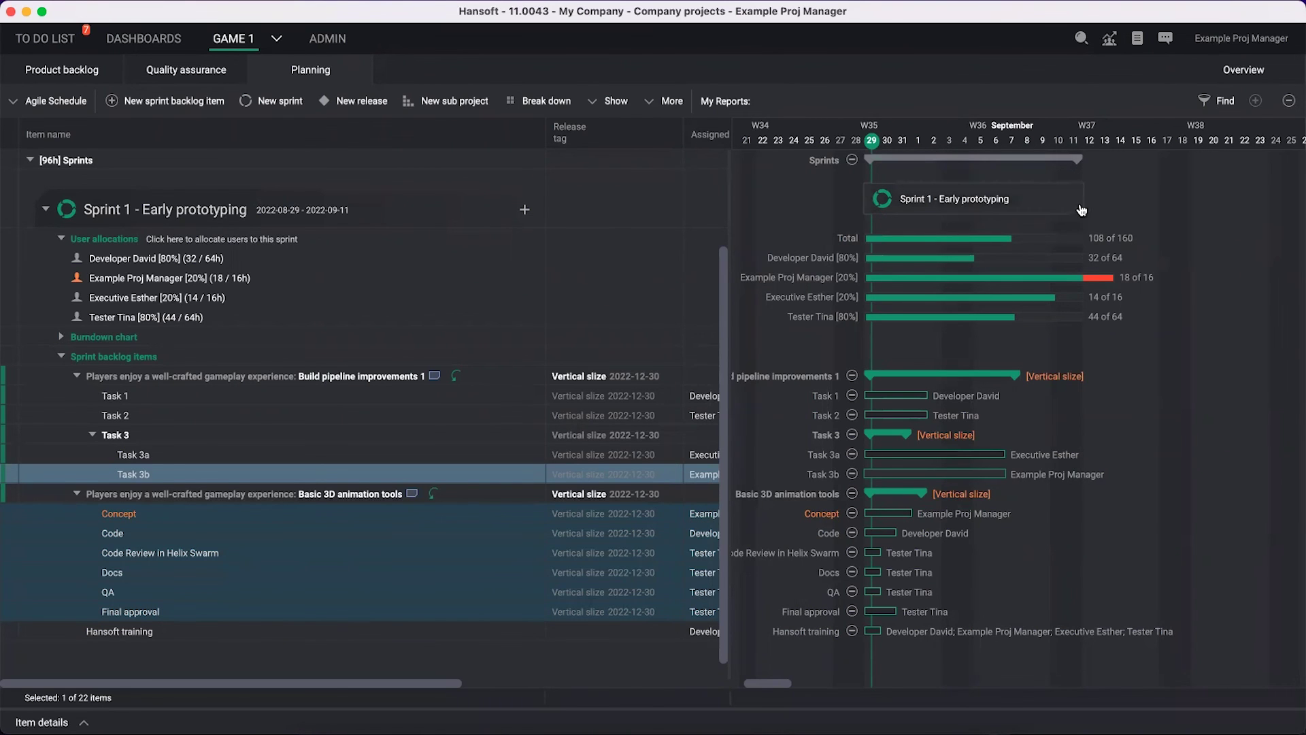
{"action": "scroll", "coordinate": [1082, 209], "scroll_direction": "up", "scroll_amount": 2}
{"action": "scroll", "coordinate": [1081, 209], "scroll_direction": "up", "scroll_amount": 2}
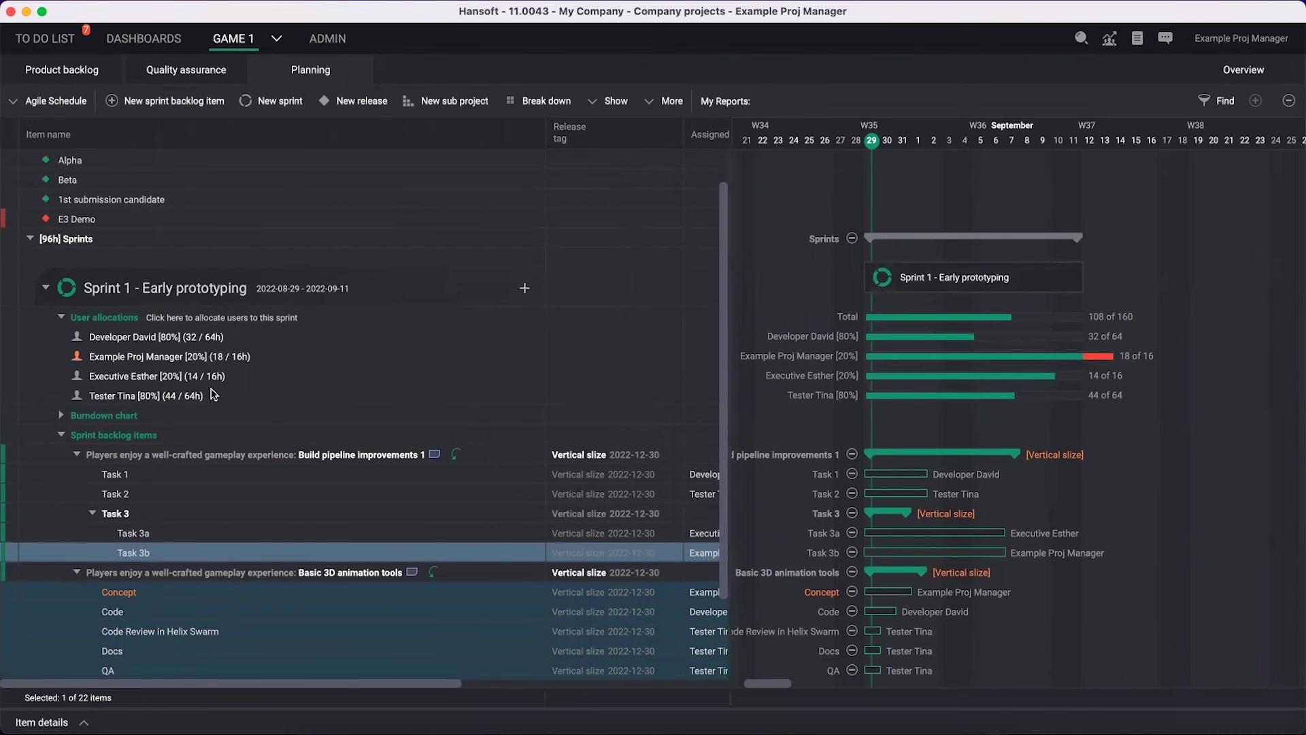
Step: Add a new sprint after Sprint 1 and name it 'Sprint 2' (2022-09-12 to 2022-09-25)
{"action": "left_click", "coordinate": [89, 293]}
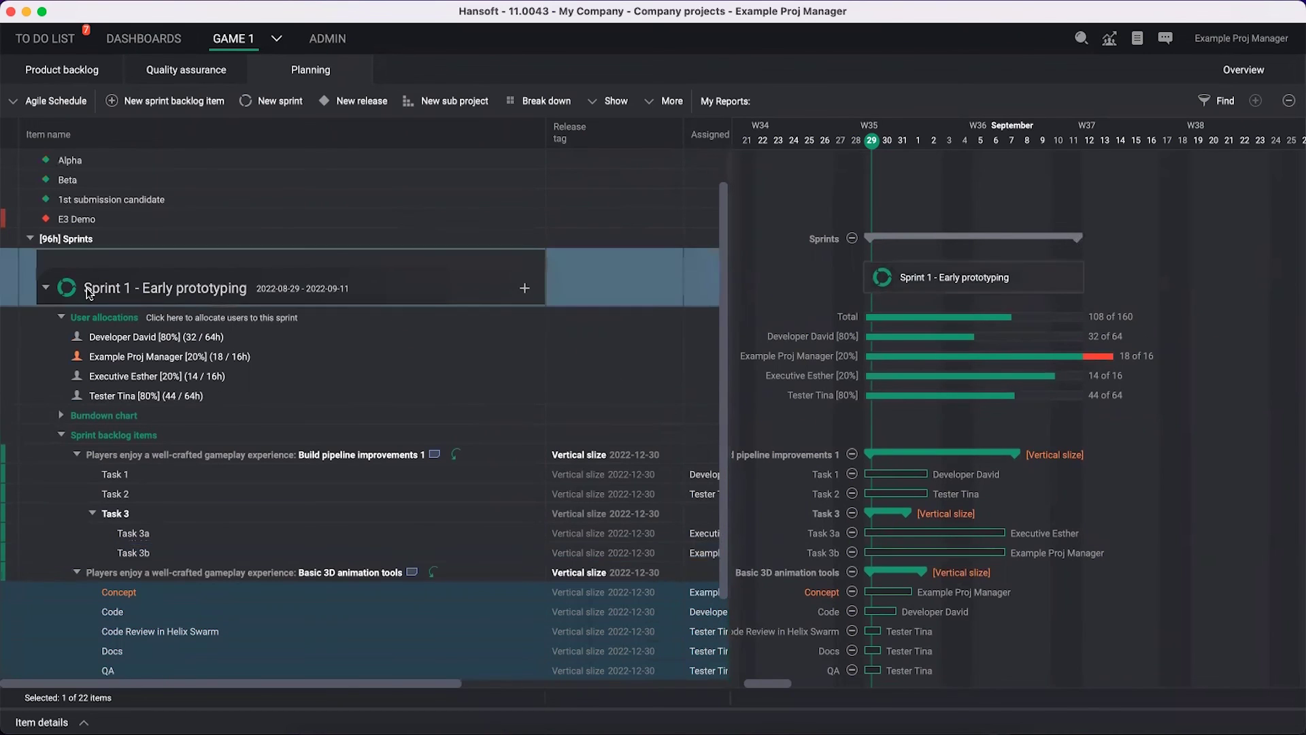
{"action": "left_click", "coordinate": [275, 102]}
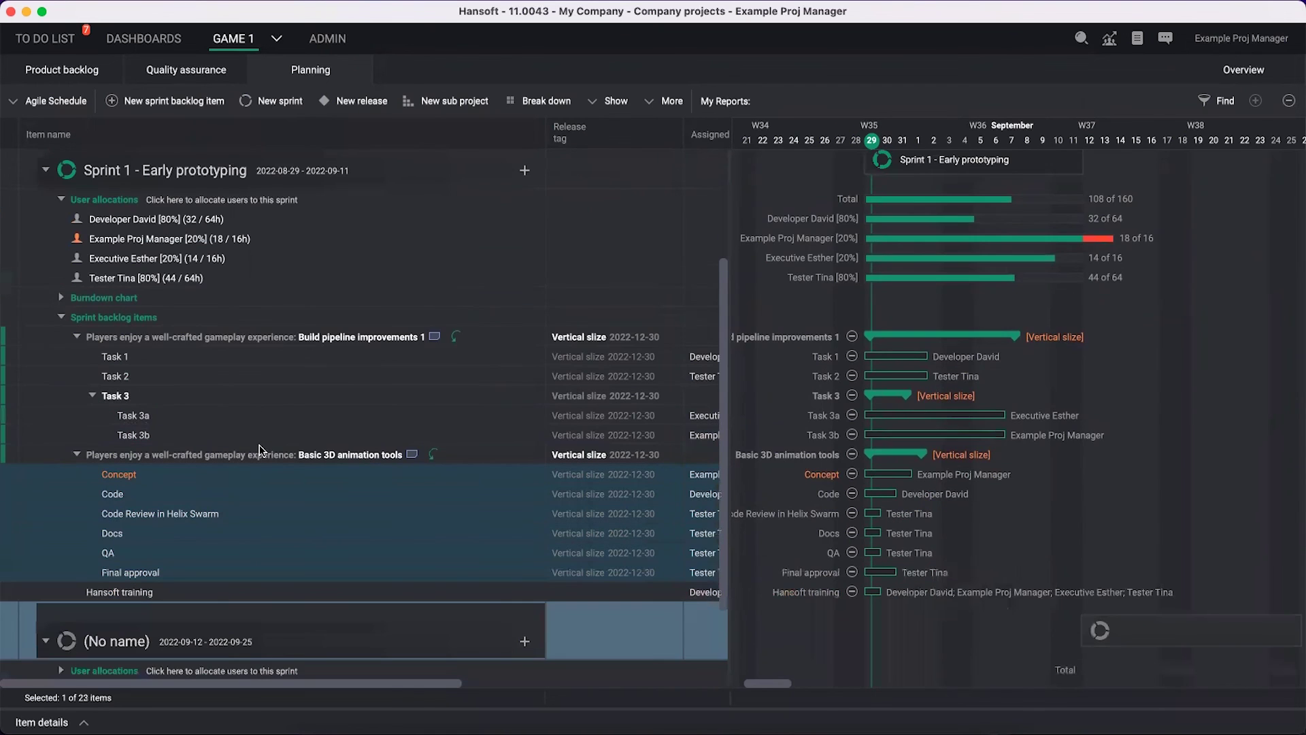
{"action": "left_click", "coordinate": [208, 507]}
{"action": "type", "text": "Sprint 2"}
{"action": "key", "text": "Return"}
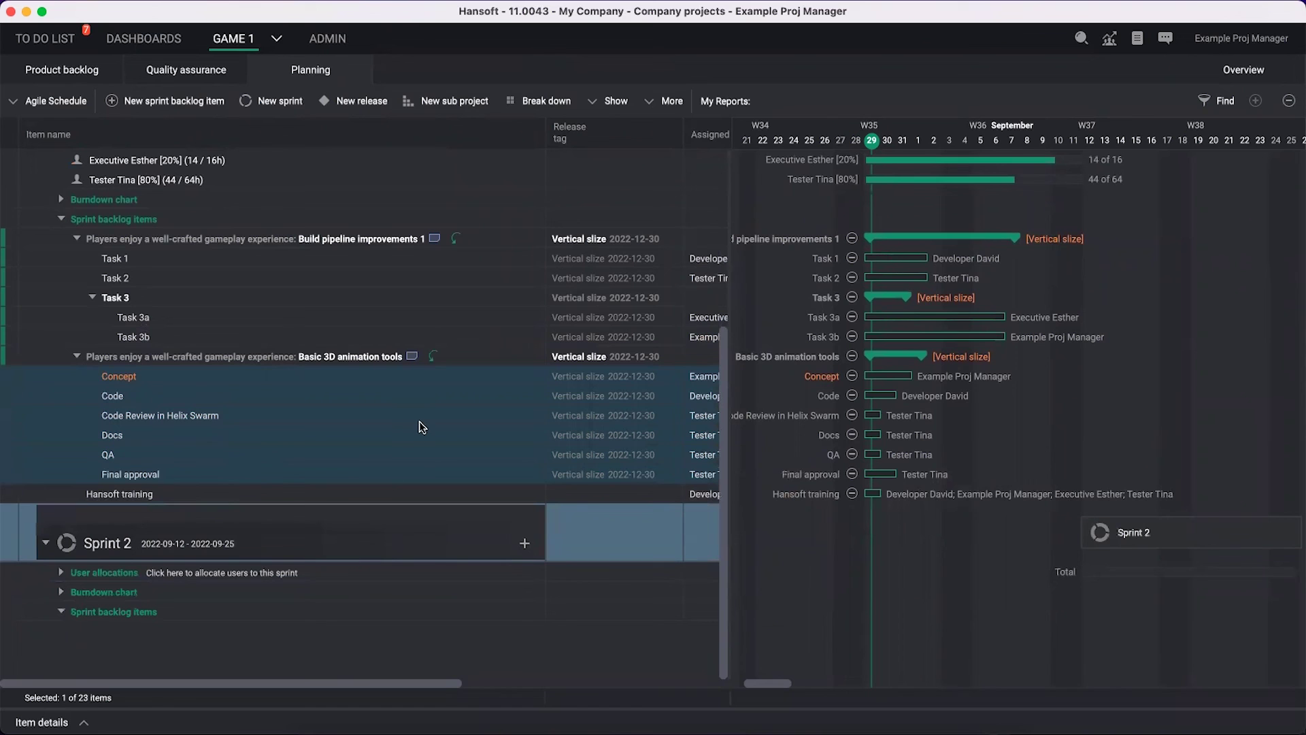
{"action": "scroll", "coordinate": [316, 436], "scroll_direction": "up", "scroll_amount": 5}
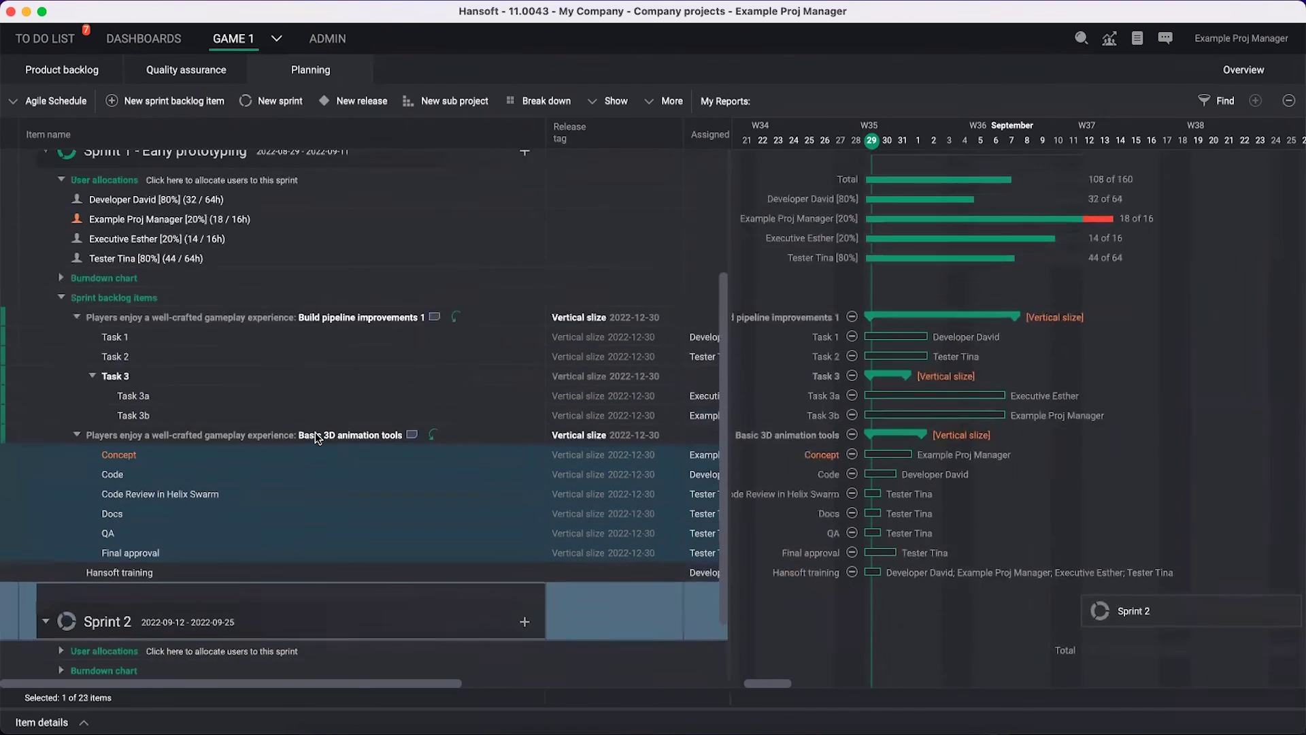
{"action": "scroll", "coordinate": [316, 435], "scroll_direction": "down", "scroll_amount": 2}
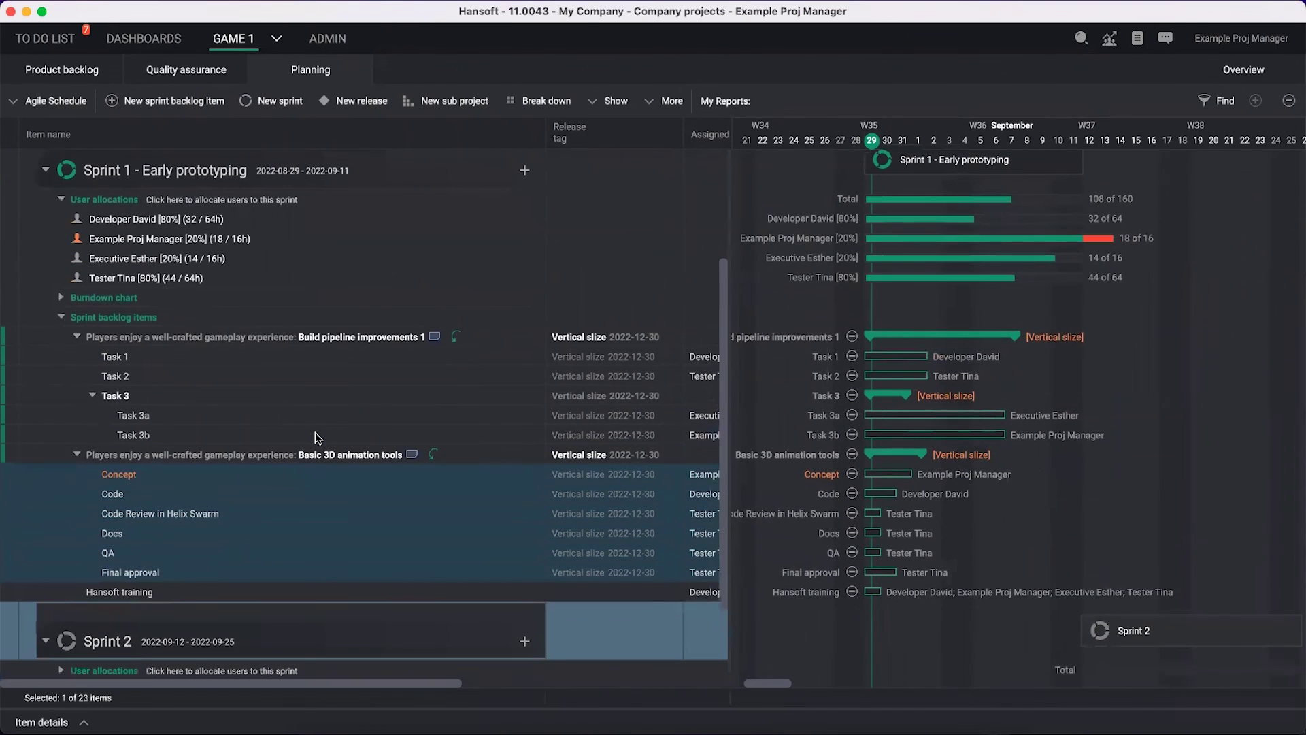